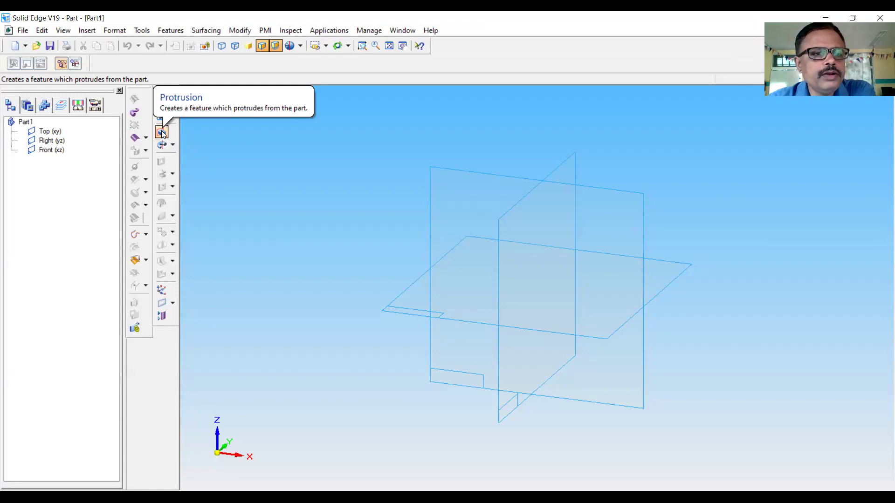
- Start a protrusion with its profile sketch on the Front (xz) plane
left_click(161, 131)
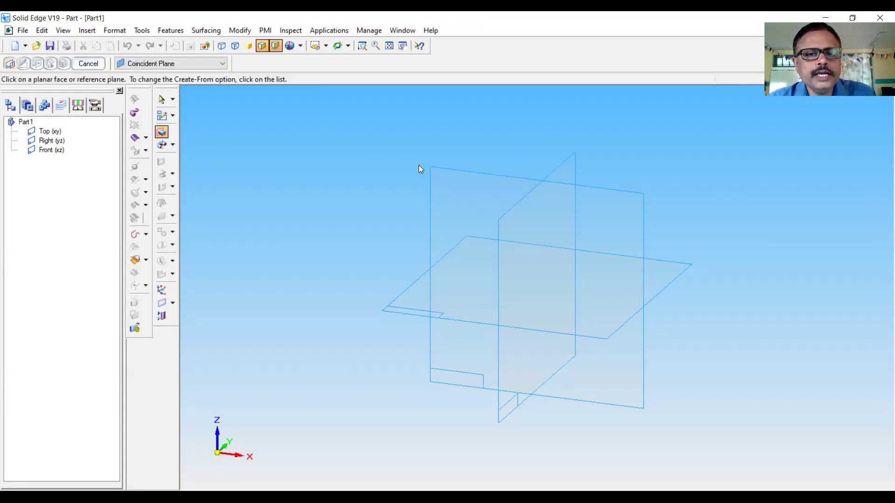
left_click(433, 168)
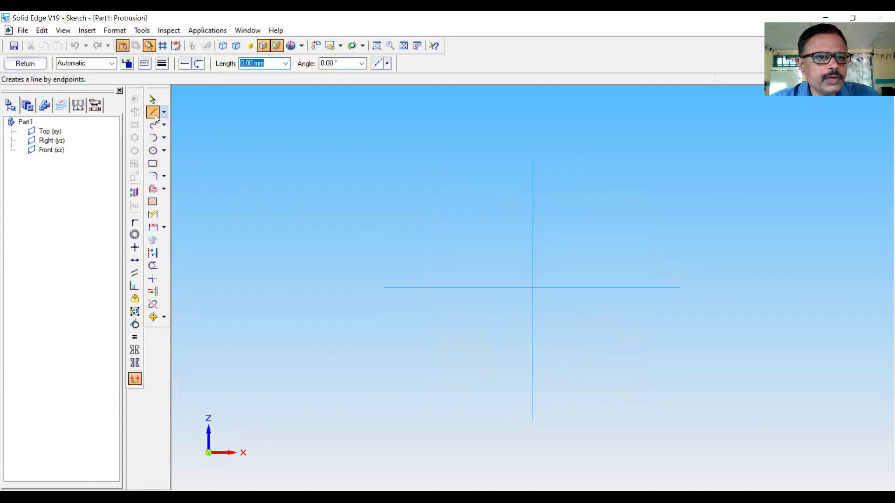
left_click(152, 113)
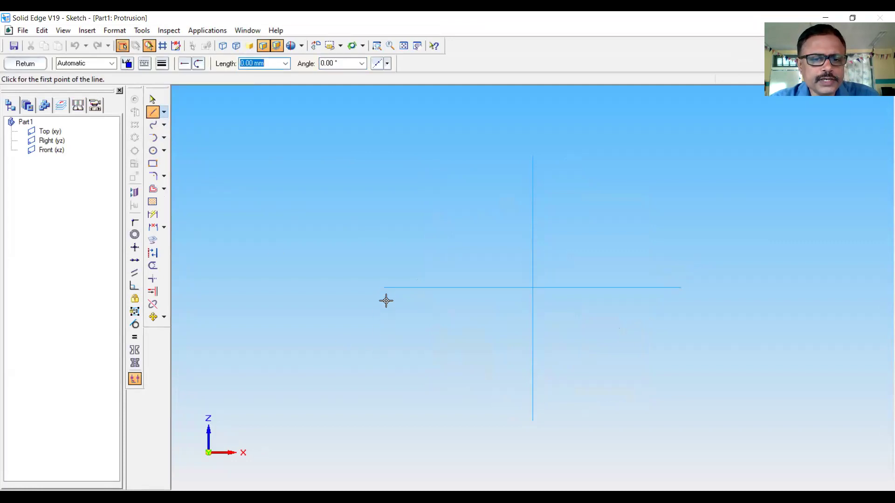
left_click(390, 397)
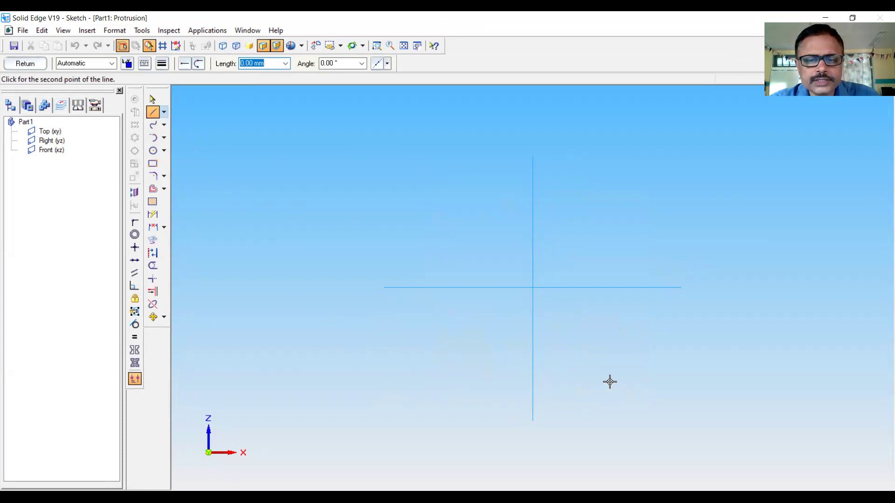
right_click(635, 395)
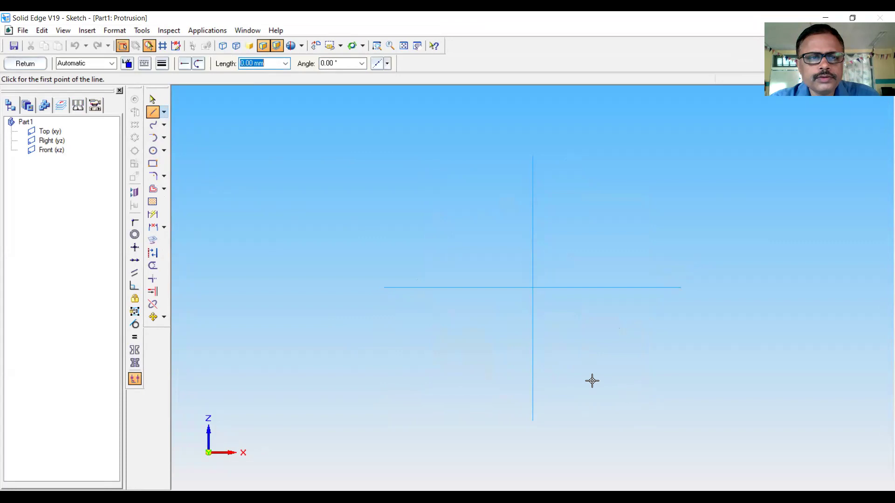
- Draw connected lines for a base about 126 mm long, a right end about 22 mm high, a ledge, and a right upright about 15 mm wide
left_click(150, 112)
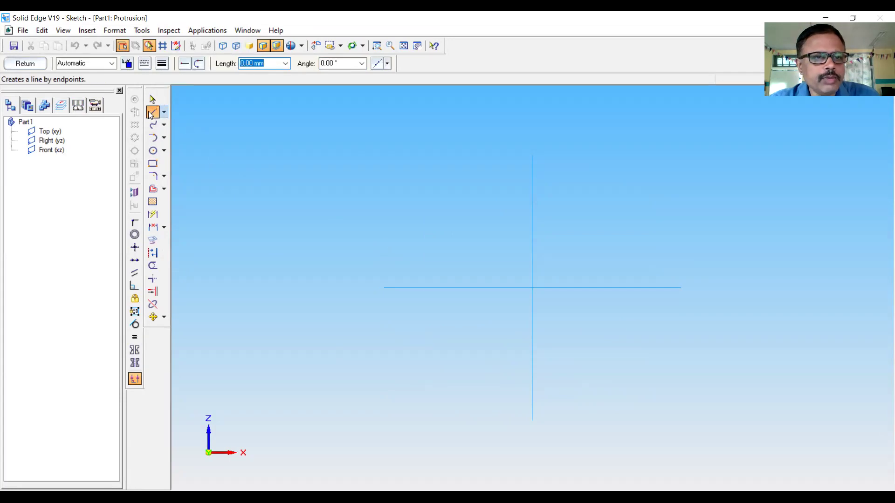
left_click(385, 378)
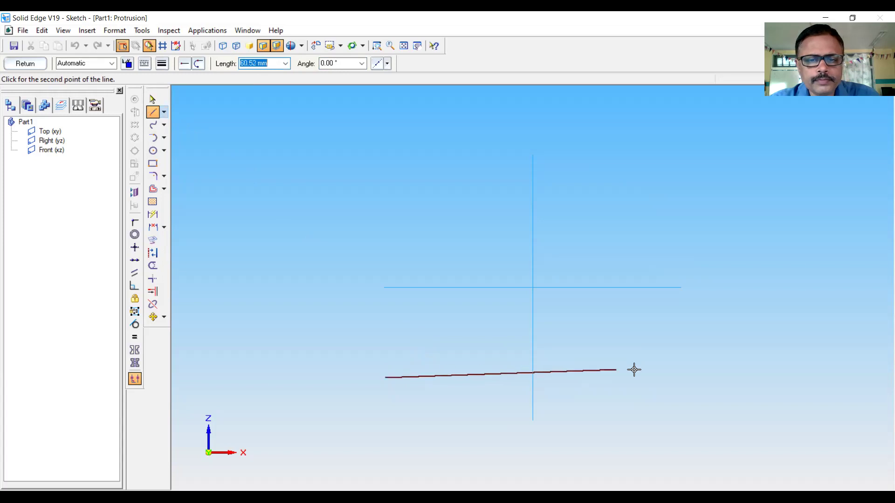
left_click(696, 377)
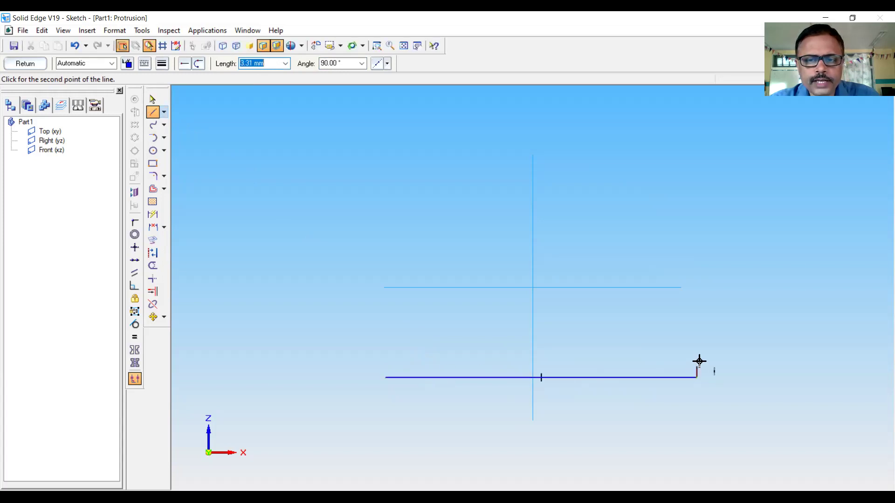
left_click(696, 323)
left_click(639, 323)
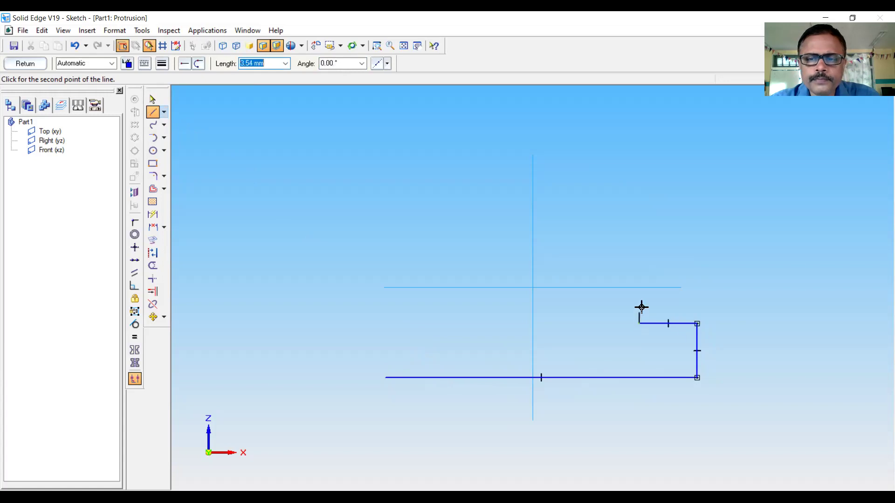
left_click(639, 235)
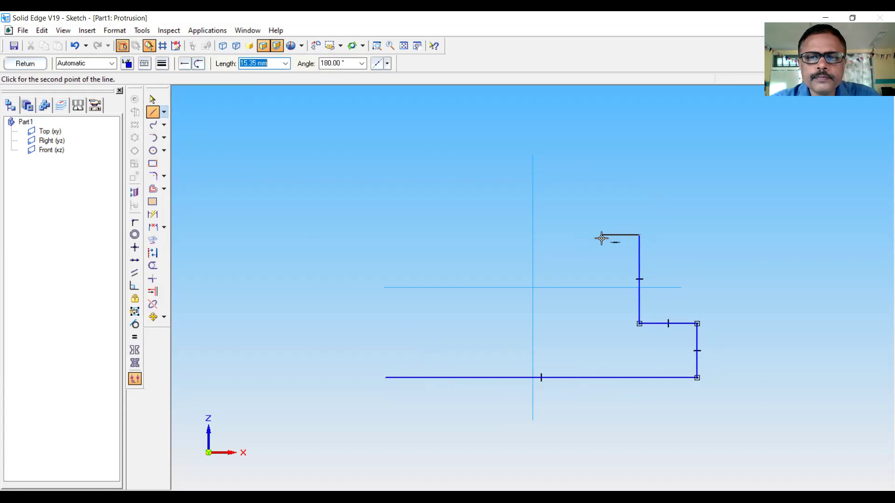
left_click(601, 237)
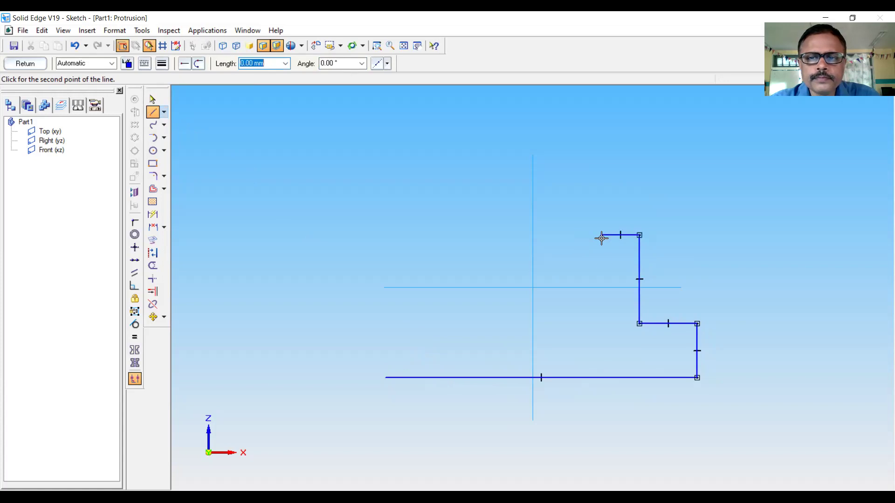
left_click(602, 313)
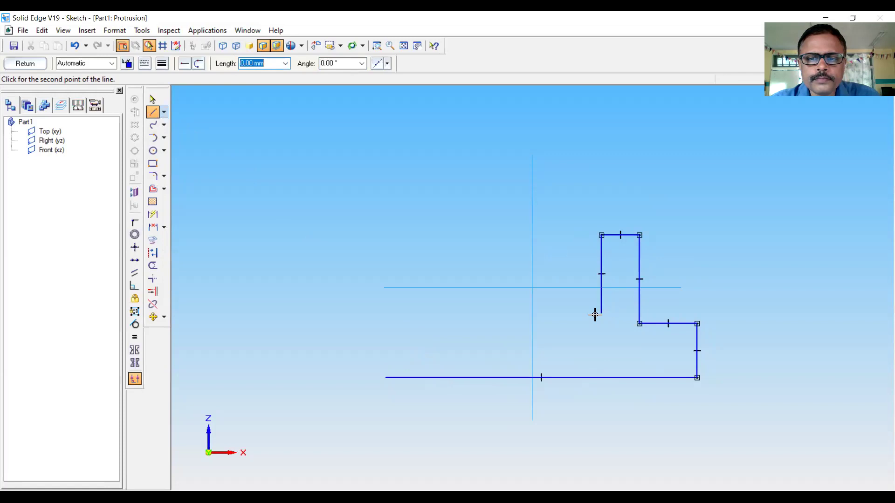
- Continue the outline with the slot floor, left upright and a left ledge about 25 mm wide, closing it at the base line's left end
left_click(488, 299)
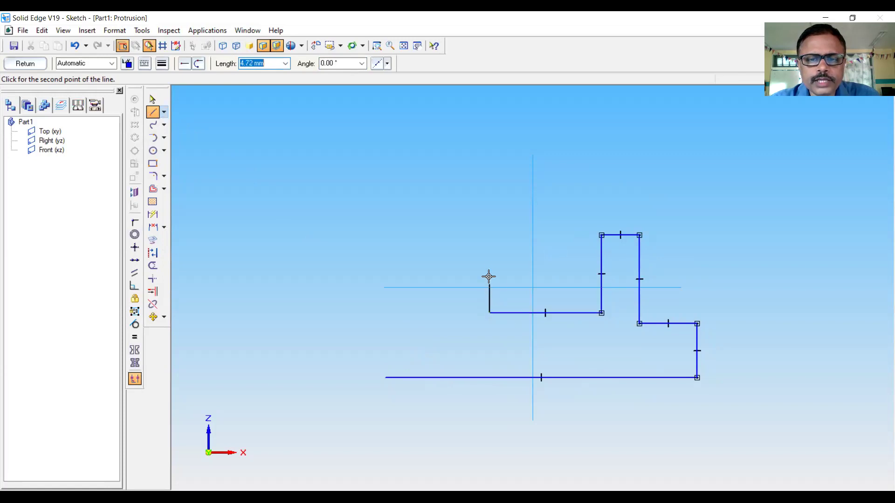
left_click(488, 237)
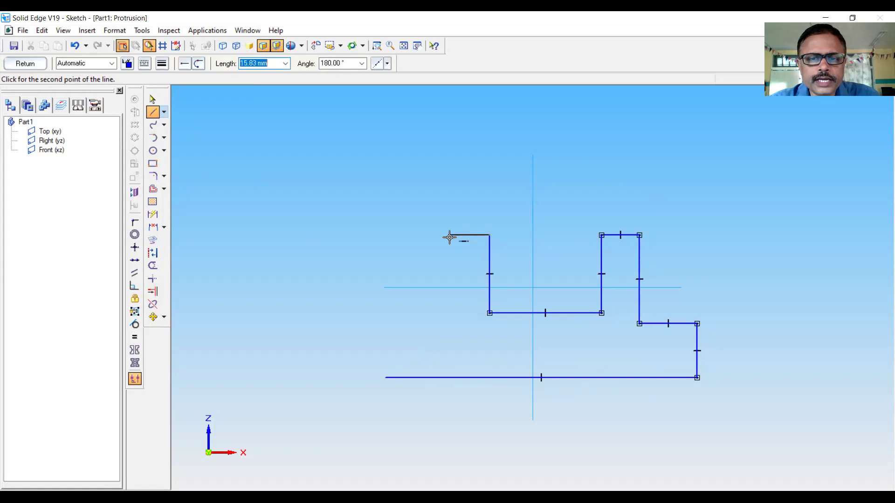
left_click(446, 236)
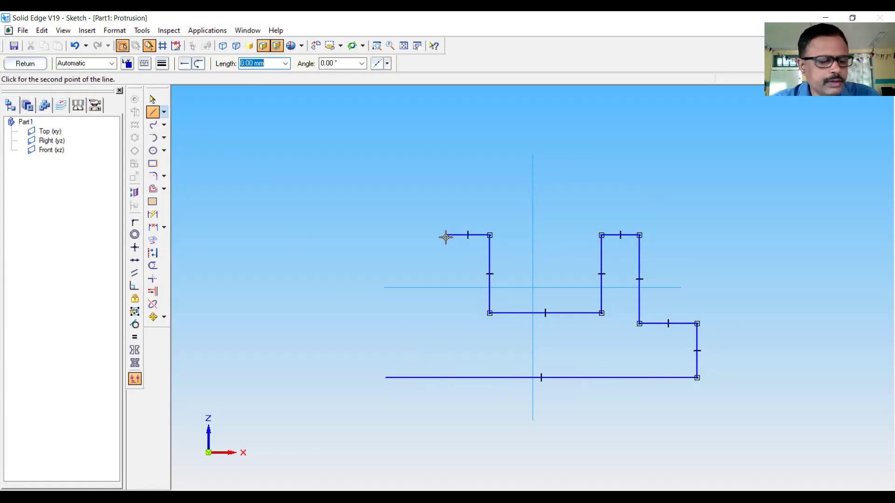
left_click(445, 323)
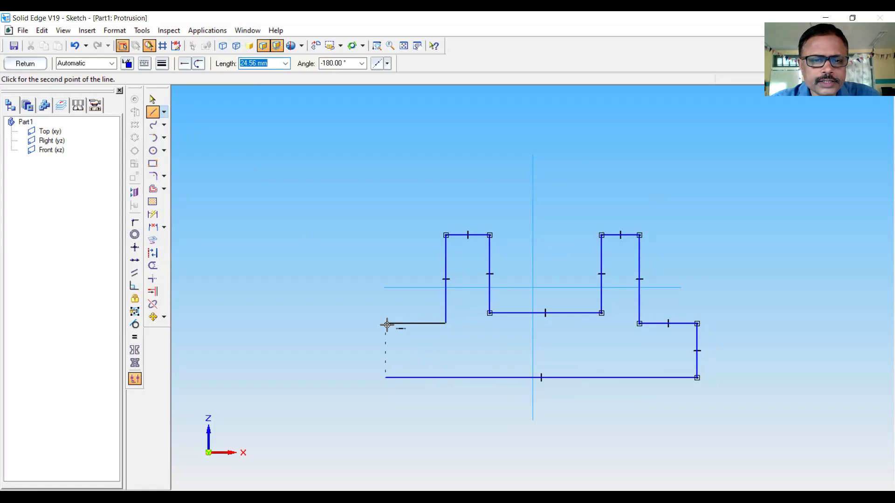
left_click(385, 323)
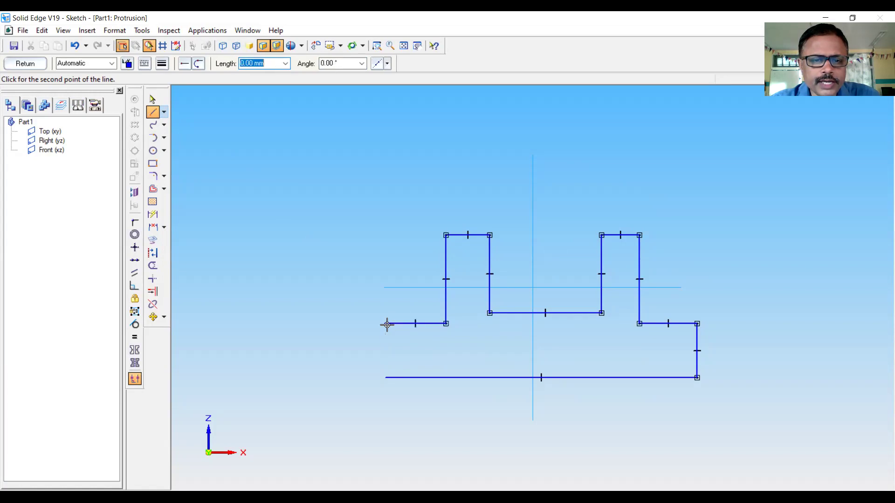
left_click(384, 378)
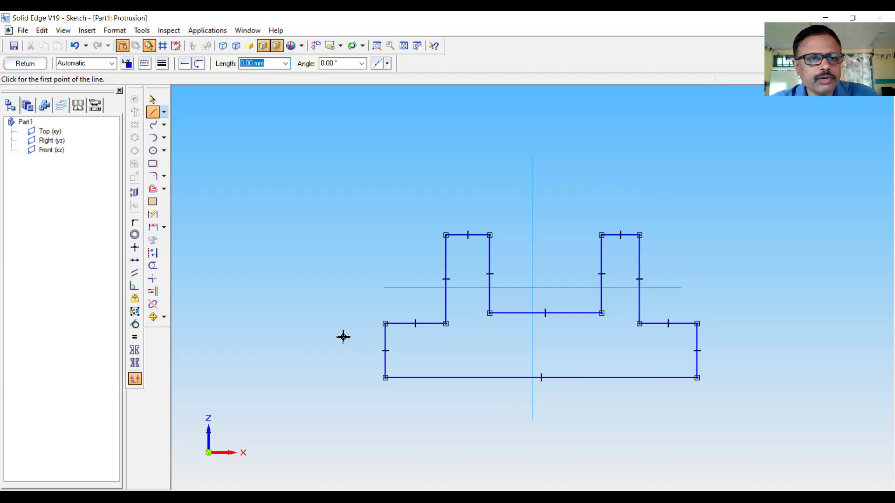
- Dimension the profile's base line with Smart Dimension and set its length to 140 mm
left_click(154, 215)
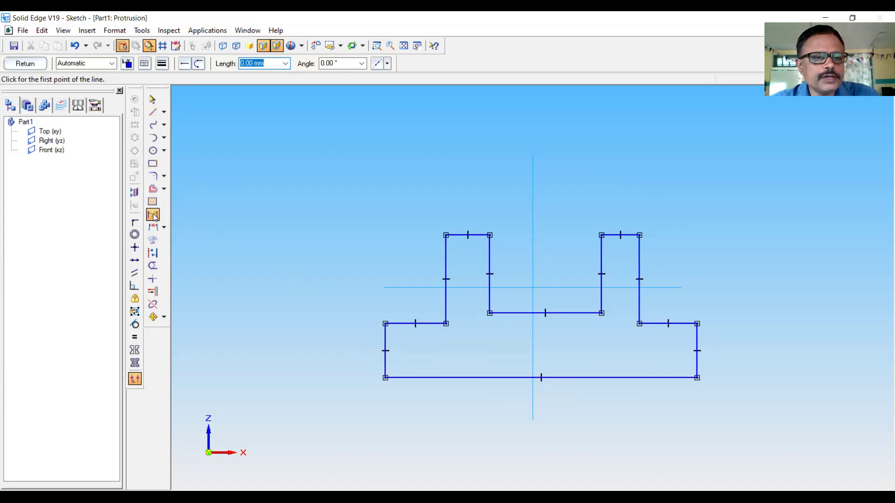
left_click(518, 378)
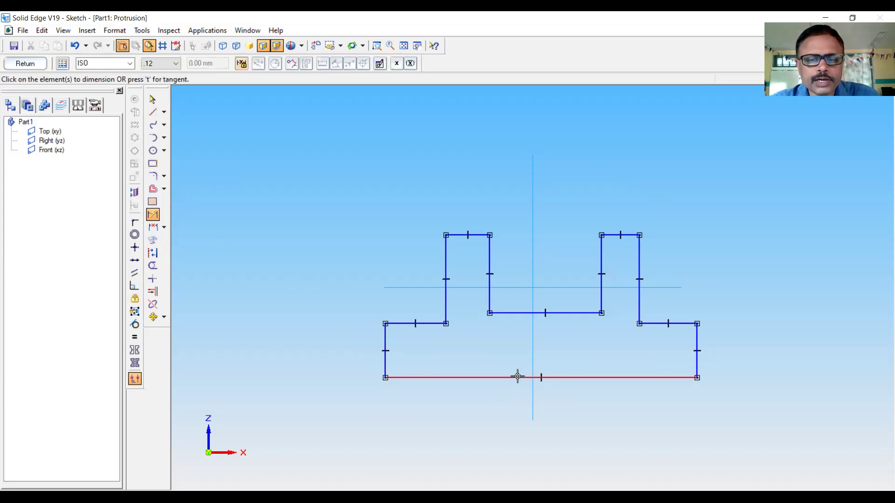
left_click(555, 412)
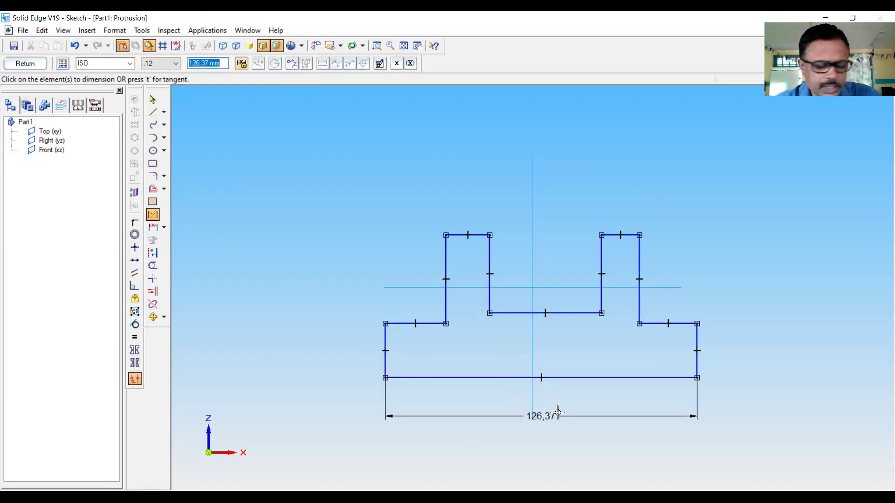
type("14")
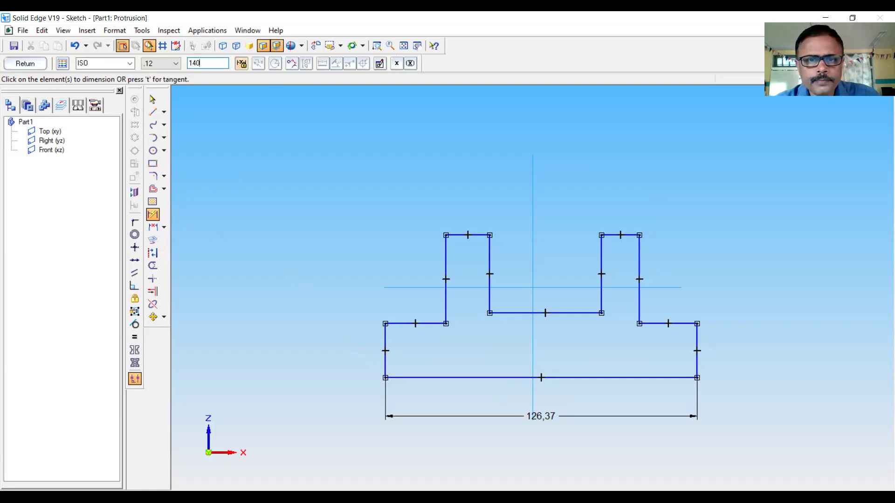
type("0")
key("Return")
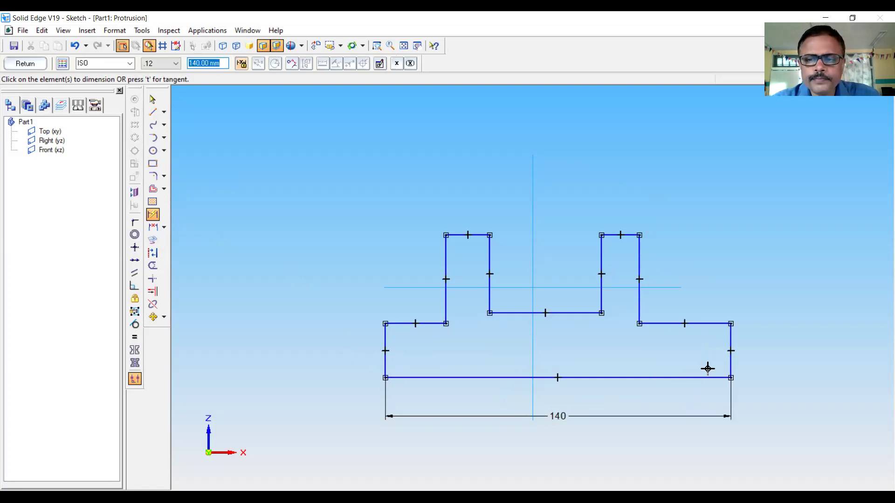
- Dimension the profile's right end edge as 35 mm high and the right ledge as 20 mm wide
left_click(731, 358)
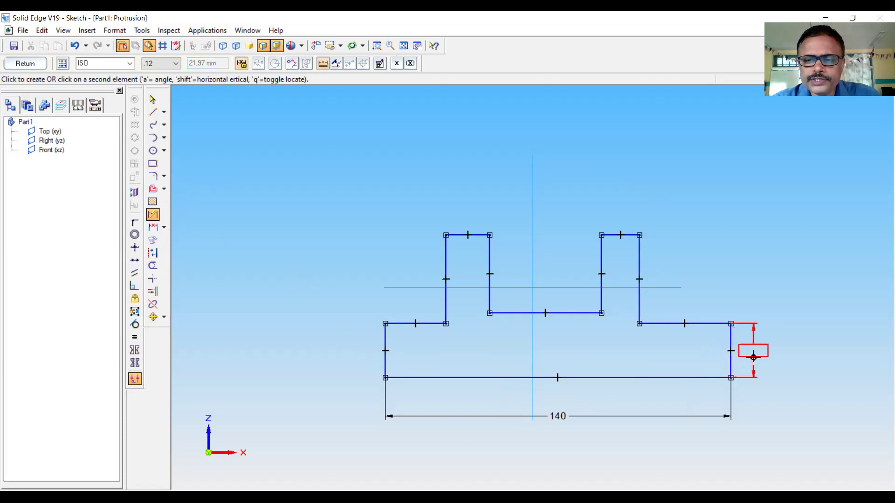
left_click(756, 357)
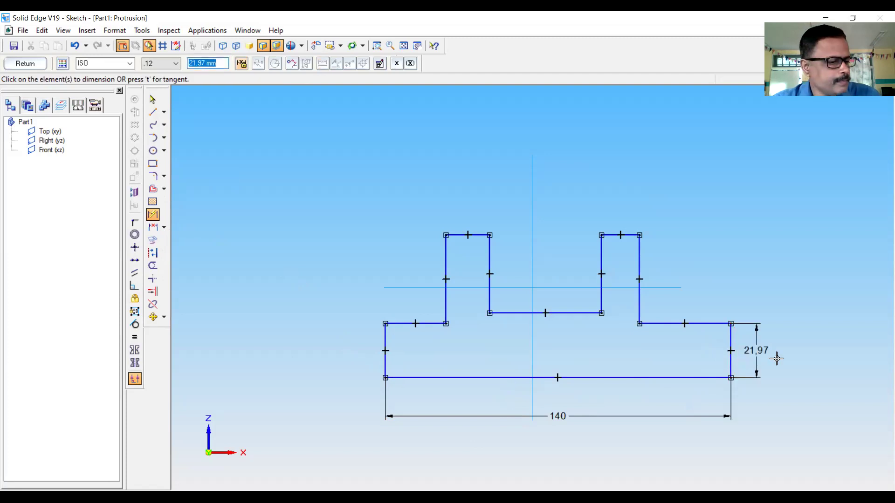
type("35")
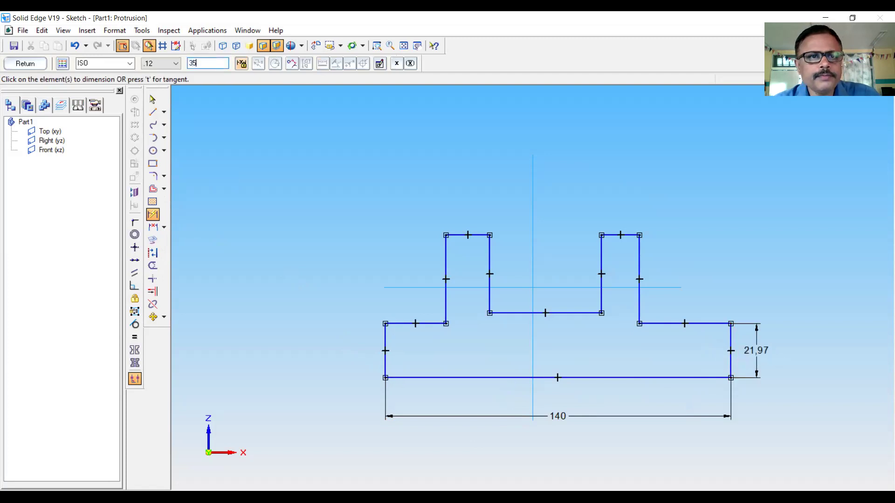
key("Return")
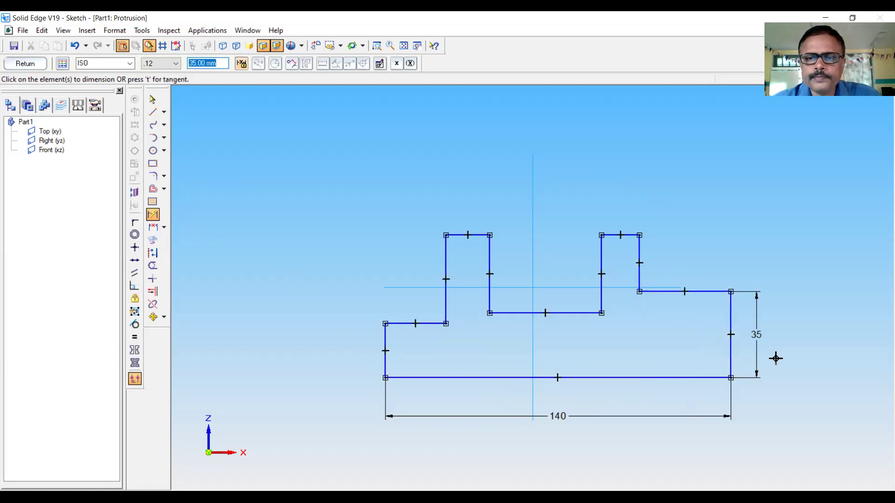
left_click(688, 292)
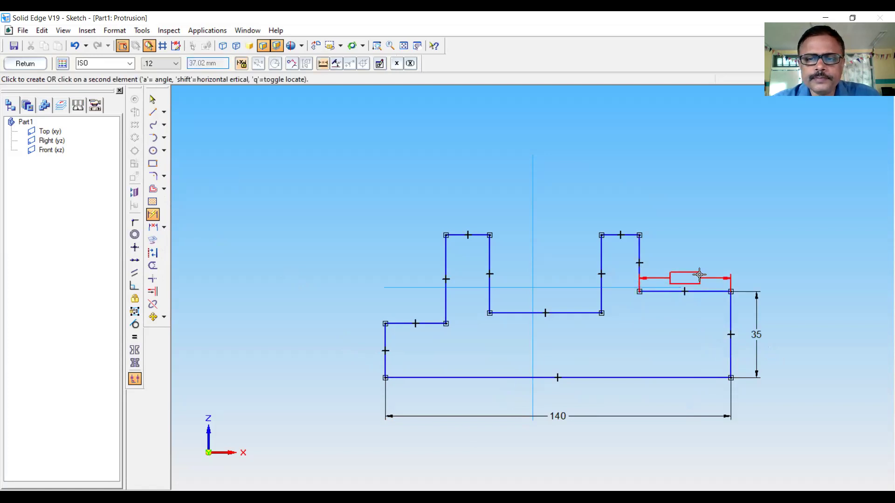
left_click(752, 281)
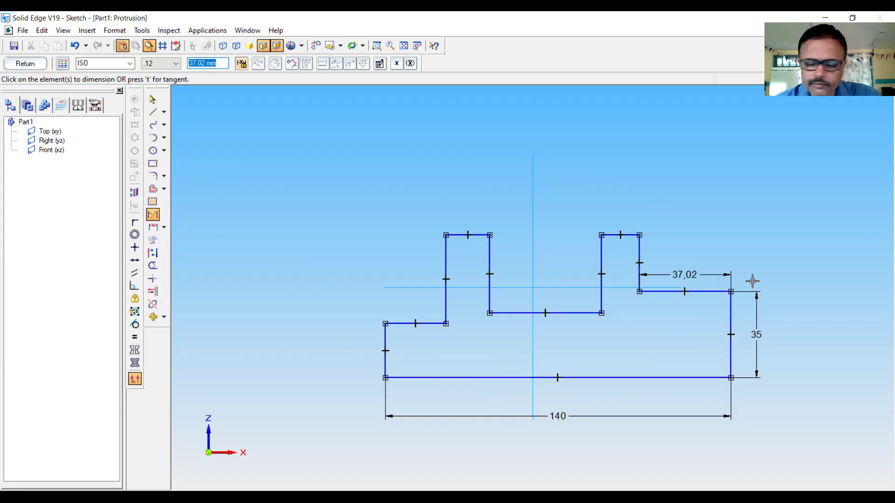
type("20")
key("Return")
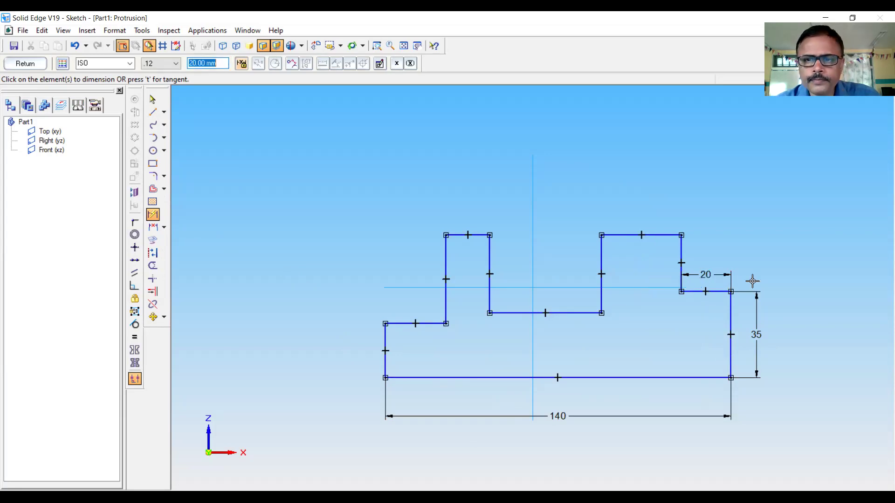
- Dimension the right upright's outer edge above the ledge and set its height to 30 mm
left_click(681, 264)
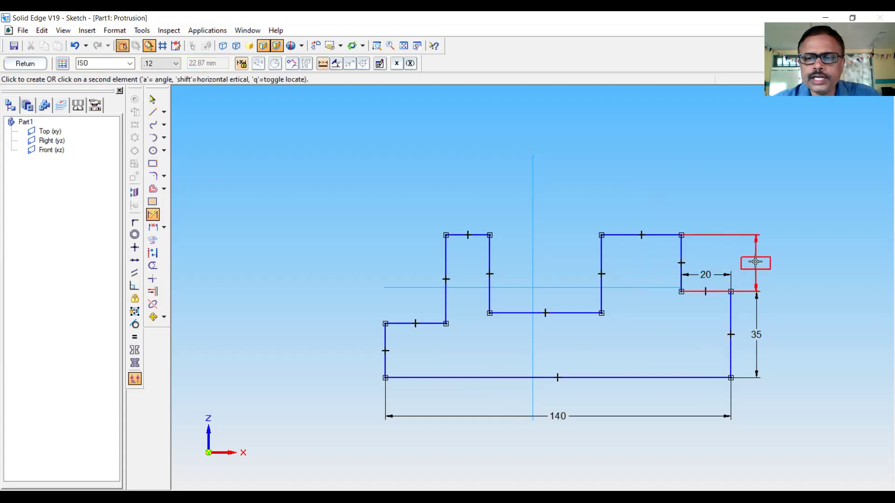
left_click(756, 262)
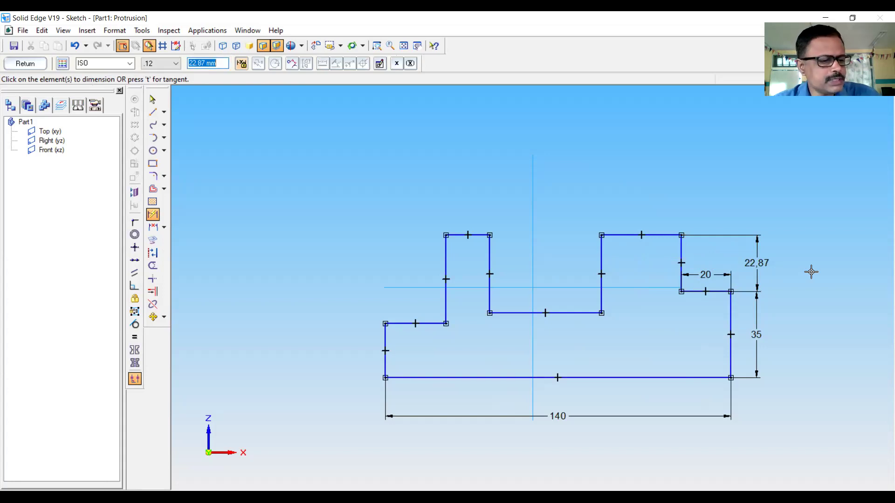
type("30")
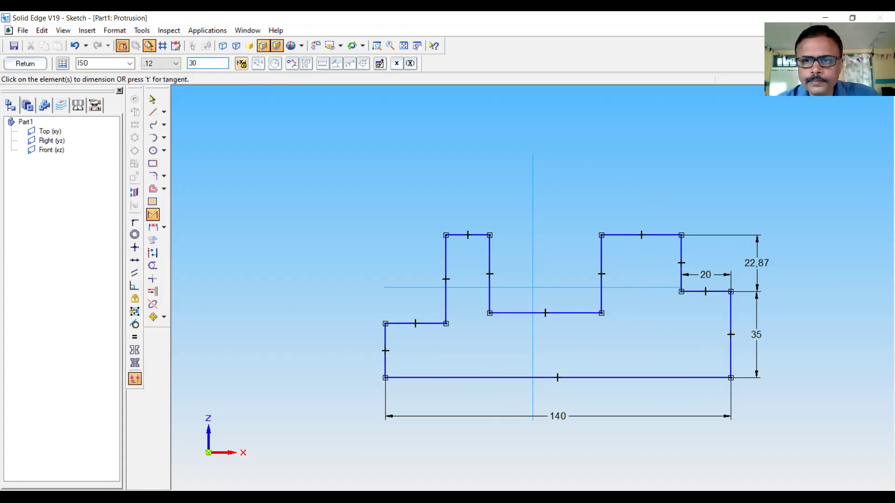
key("Return")
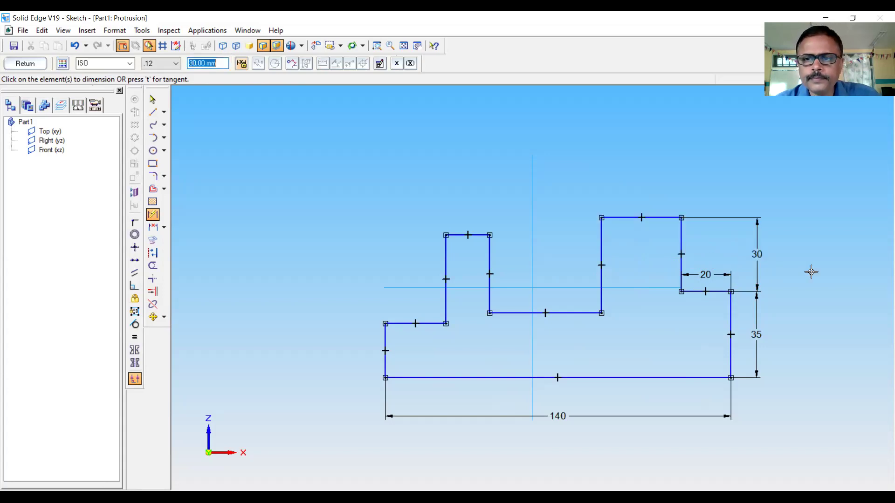
- Dimension the right upright's top edge as 20 mm wide and its inner edge as 25 mm high
left_click(643, 216)
left_click(697, 192)
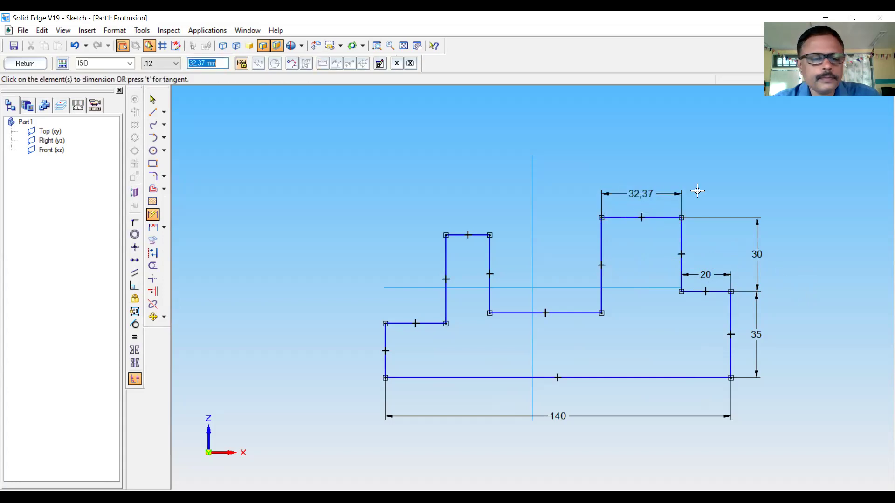
type("20")
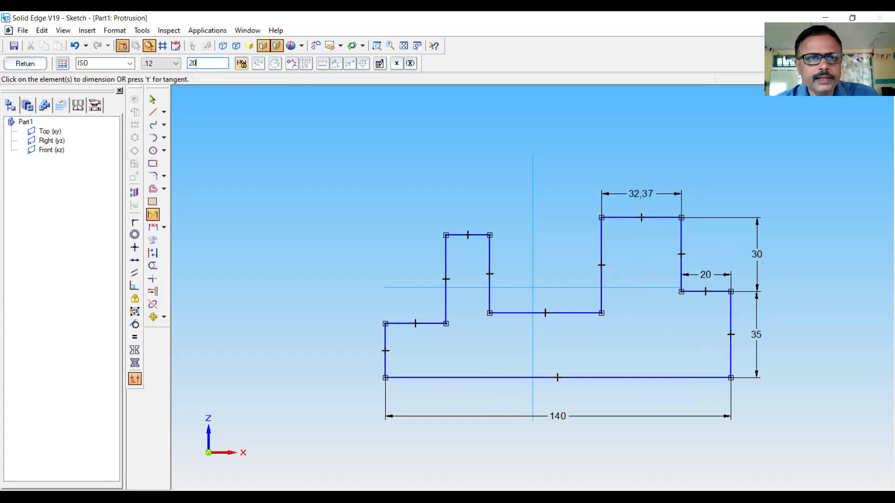
key("Return")
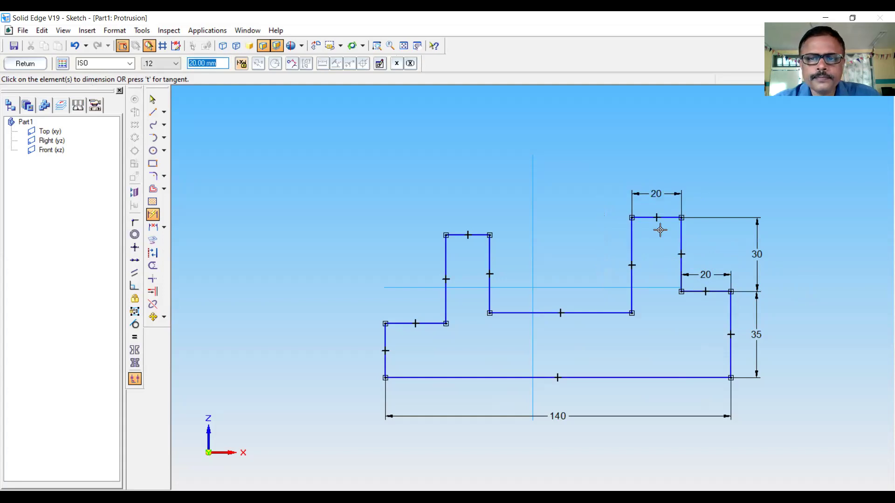
left_click(632, 259)
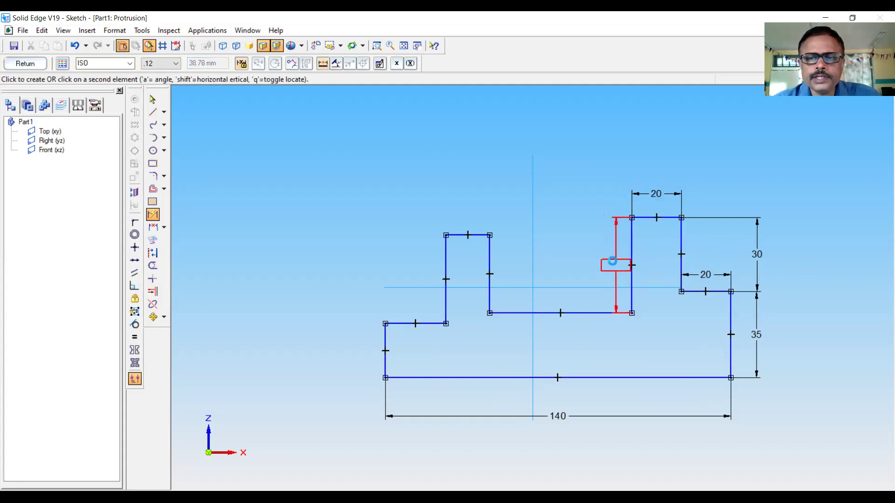
left_click(603, 261)
type("25")
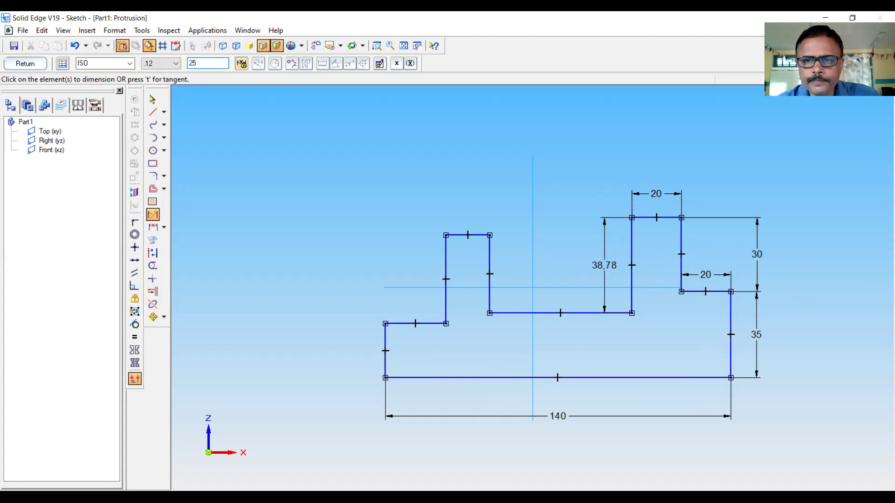
key("Return")
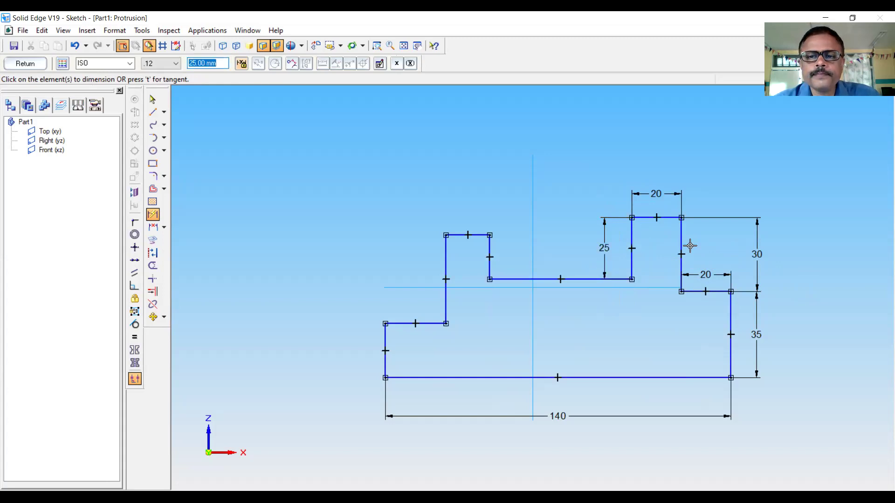
- Dimension the slot floor between the uprights as 60 mm wide and the left upright's top edge as 20 mm
left_click(549, 280)
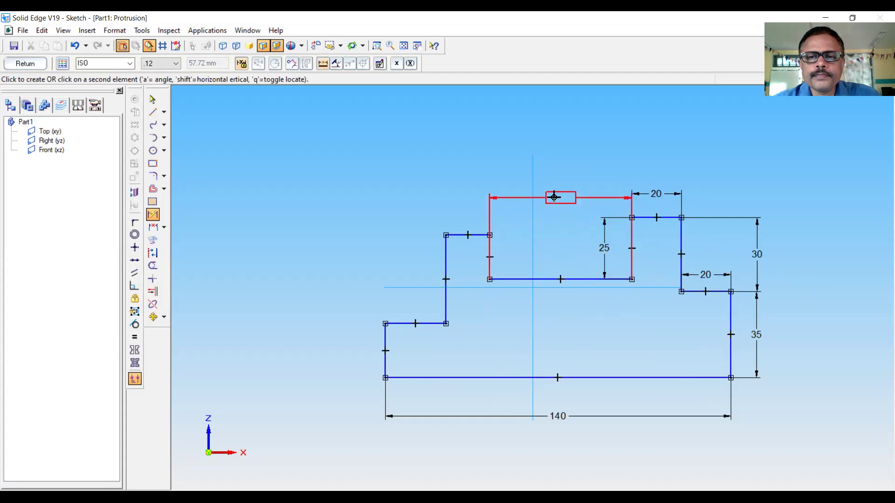
left_click(560, 196)
type("60")
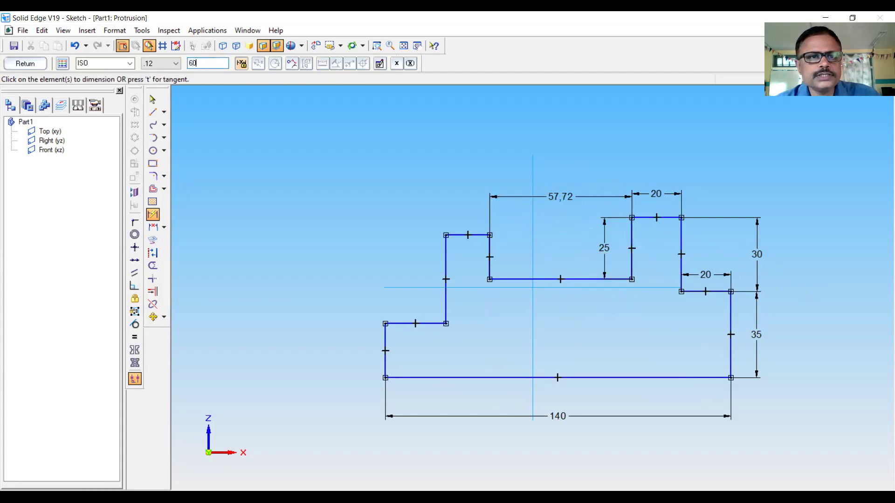
key("Return")
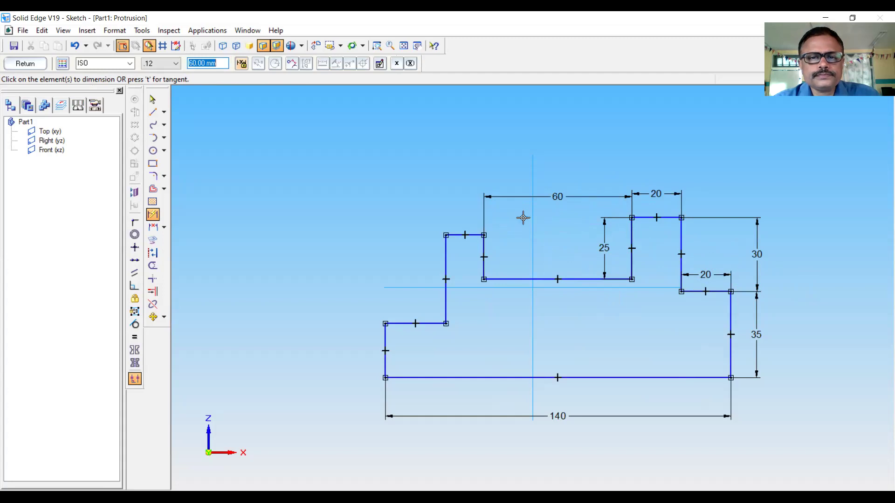
left_click(466, 235)
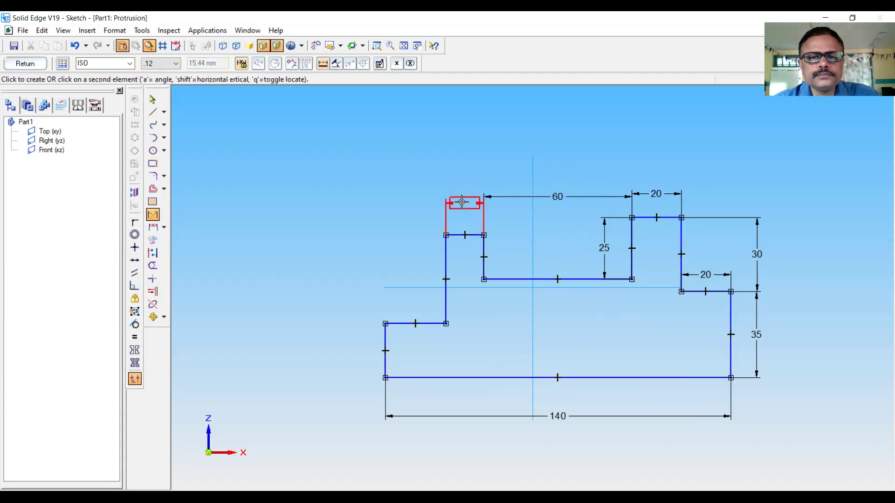
left_click(463, 202)
type("20")
key("Return")
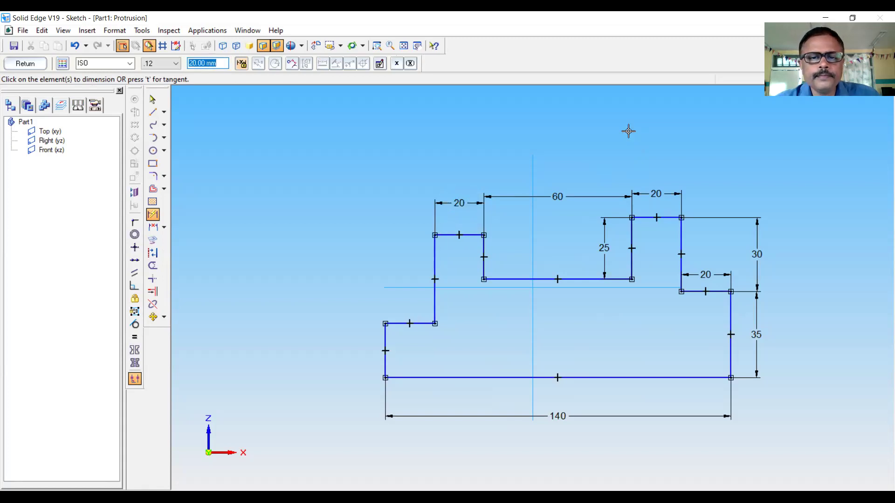
- Dimension the left upright's outer edge as 30 mm high and its inner edge as 25 mm high
left_click(434, 262)
left_click(354, 276)
type("30")
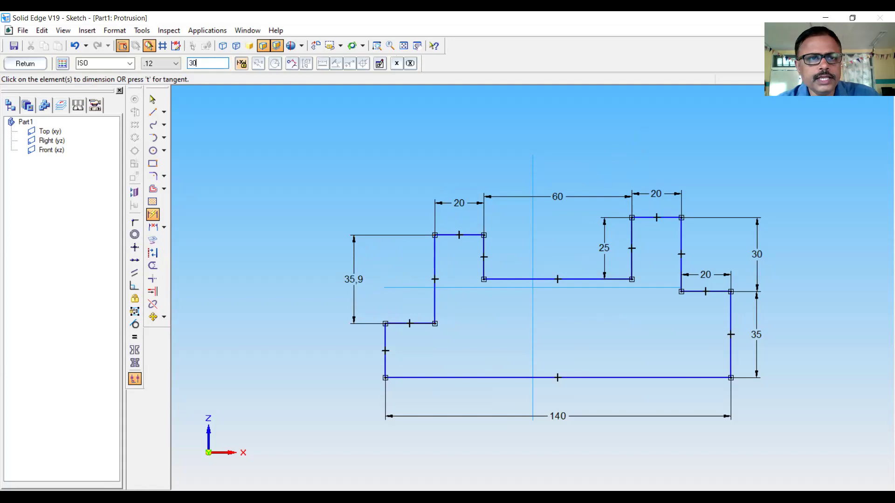
key("Return")
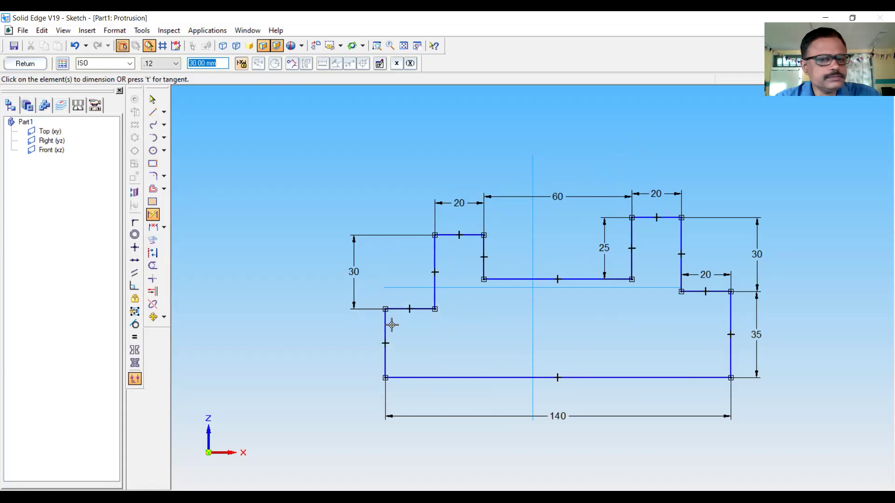
left_click(483, 258)
left_click(505, 258)
type("25")
key("Return")
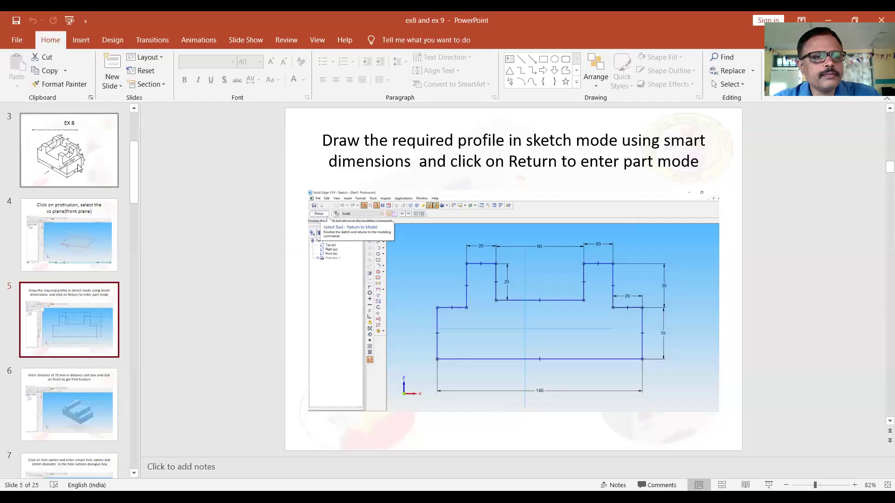
- Consult the EX 8 slide in PowerPoint, return to Solid Edge and extrude the profile symmetrically to a total distance of 70 mm
left_click(77, 163)
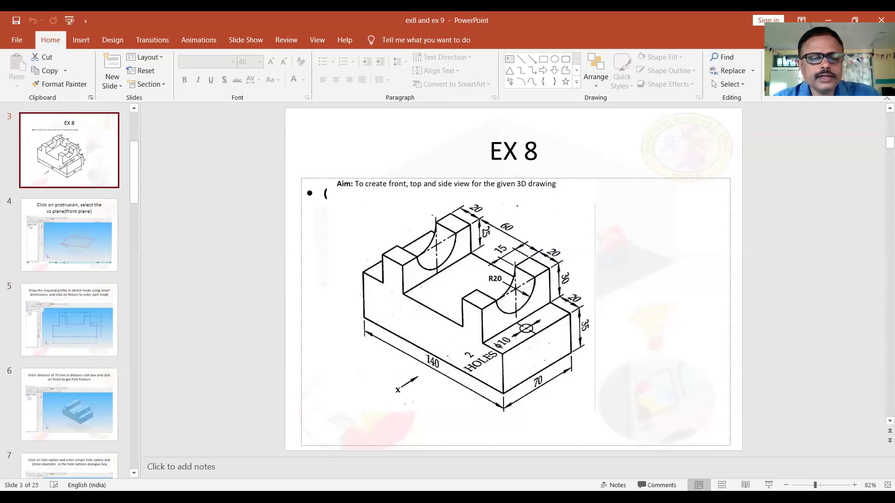
key("alt+Tab")
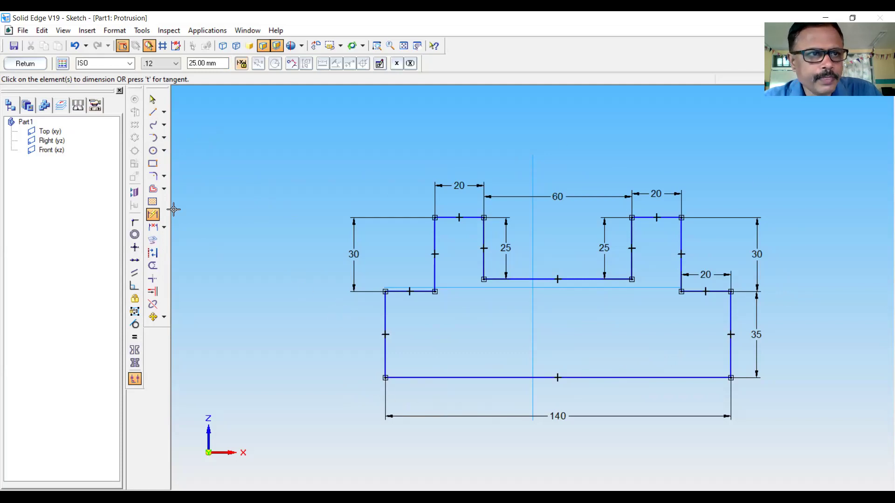
left_click(29, 64)
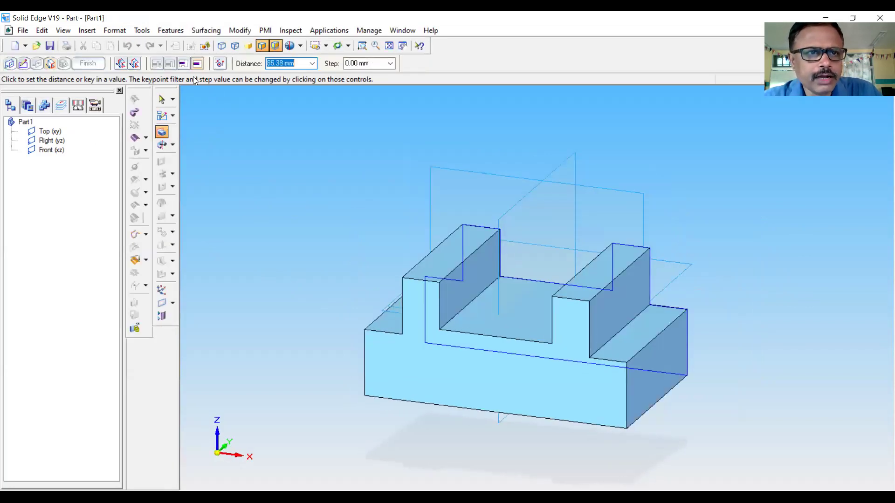
left_click(134, 63)
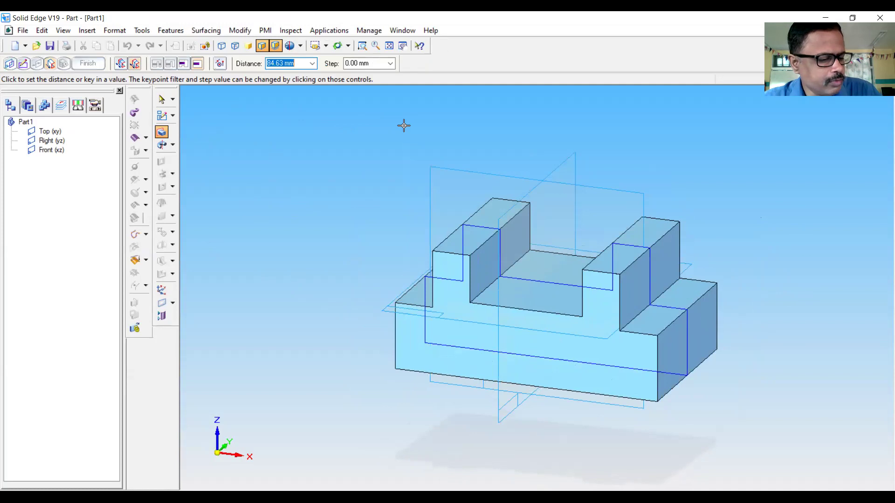
type("7")
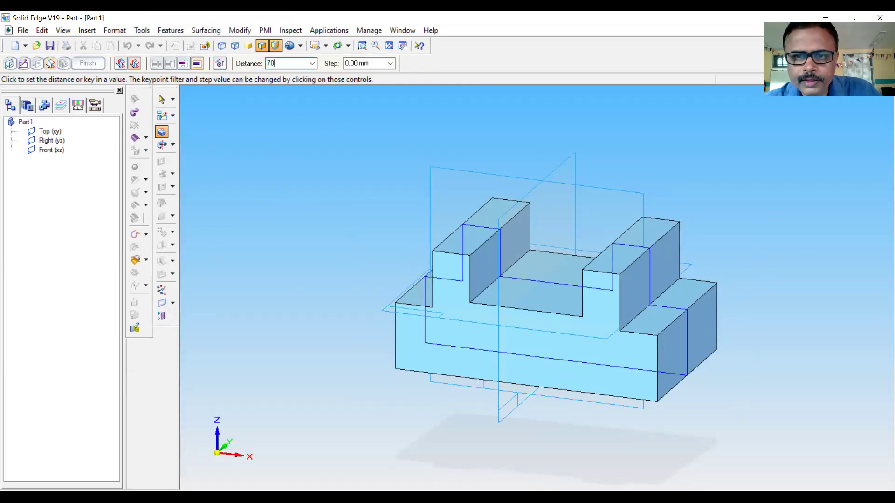
type("0")
key("Return")
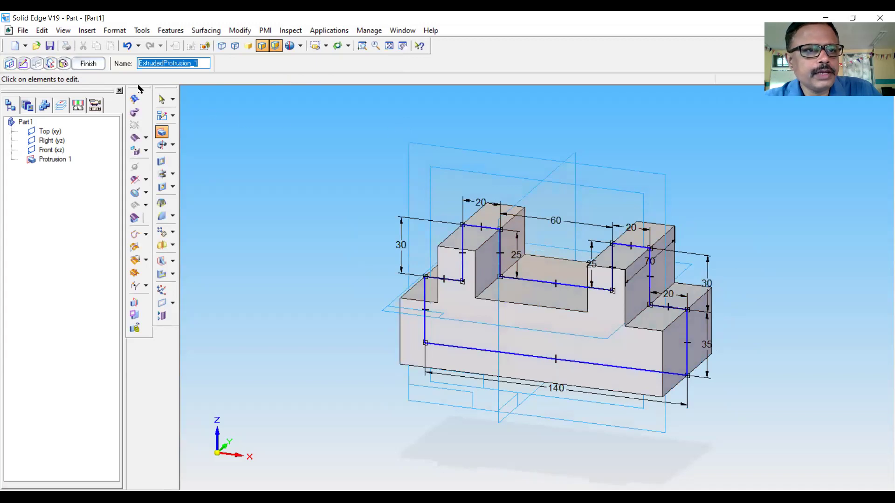
left_click(88, 63)
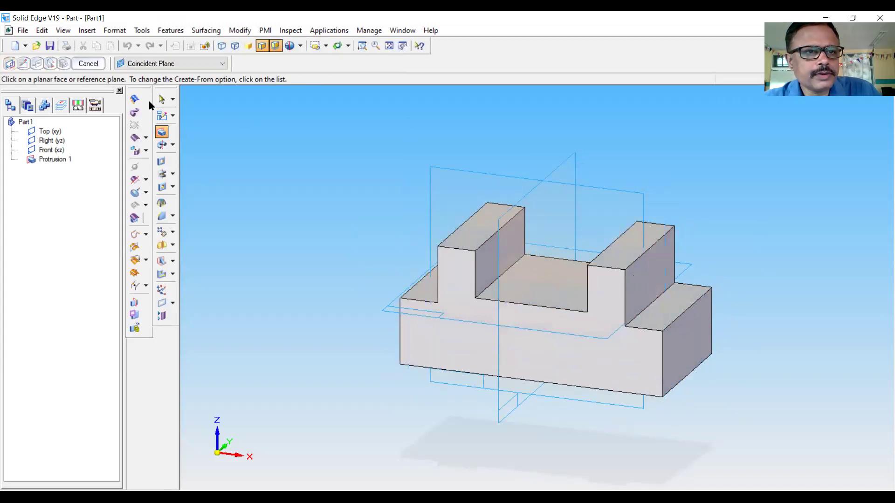
left_click(161, 101)
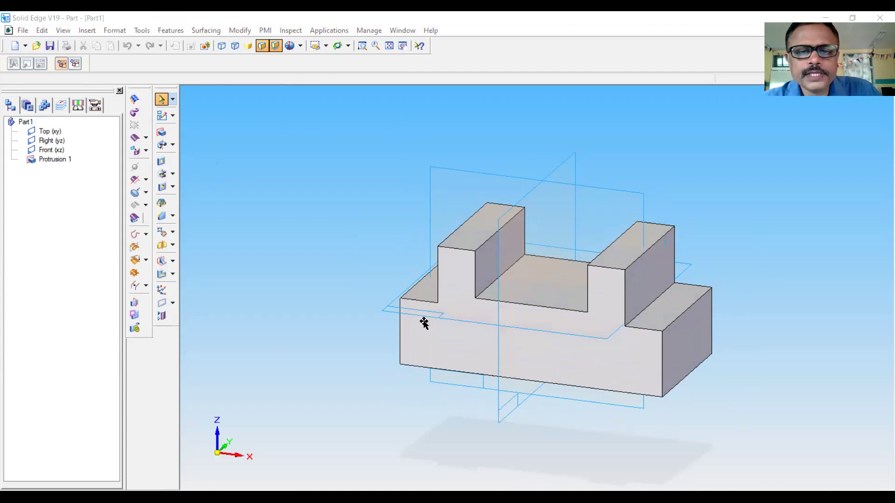
- Recheck the EX 8 slide in PowerPoint, return to Solid Edge and start a simple Hole feature with a 10 mm diameter
key("alt+Tab")
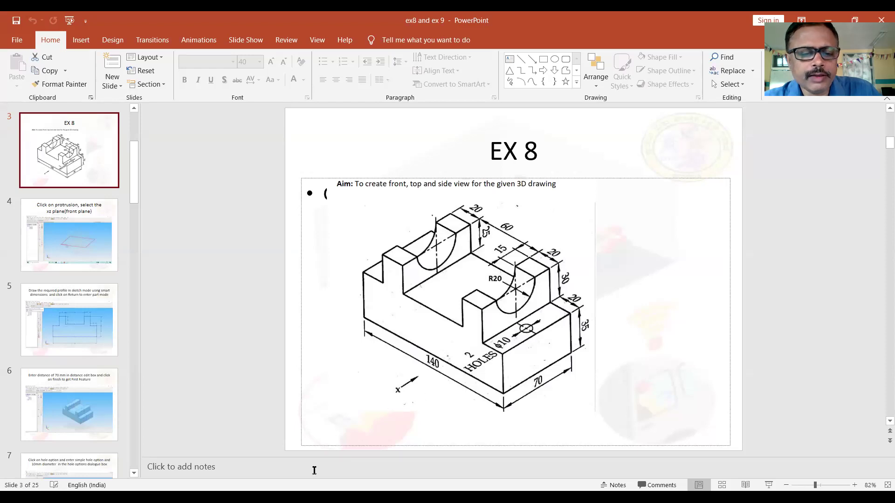
key("alt+Tab")
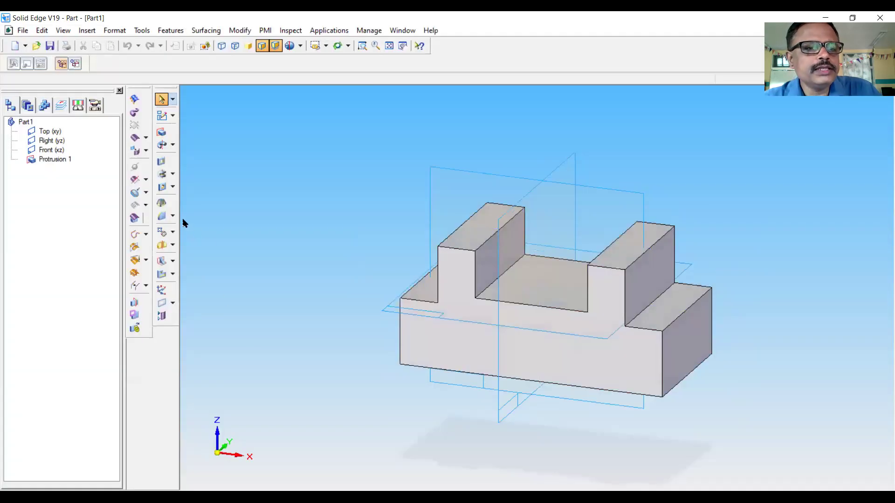
left_click(173, 187)
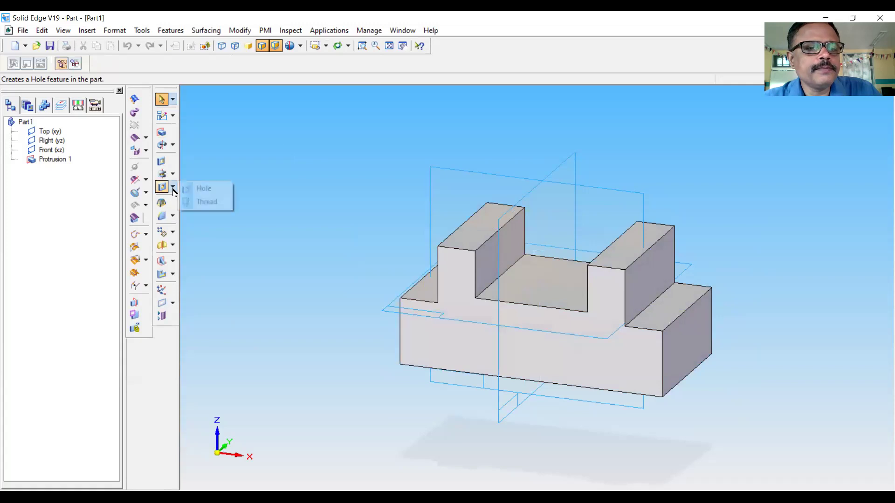
left_click(200, 189)
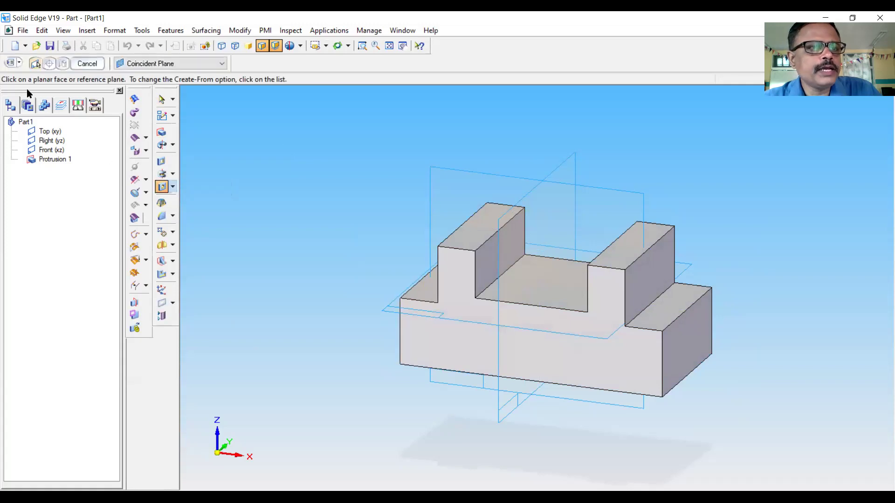
left_click(7, 63)
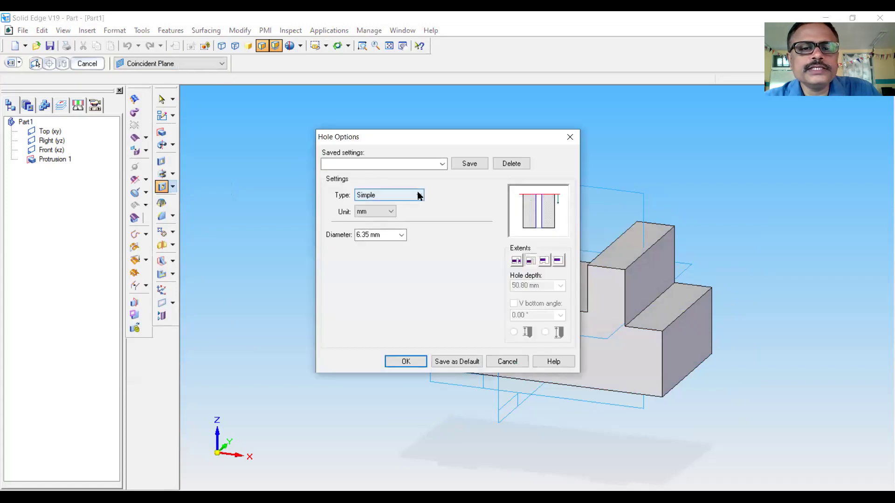
double_click(383, 236)
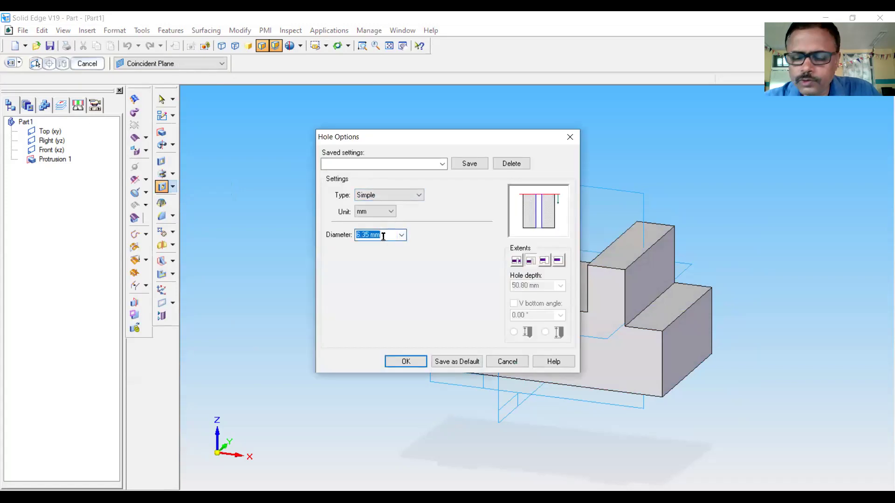
type("1")
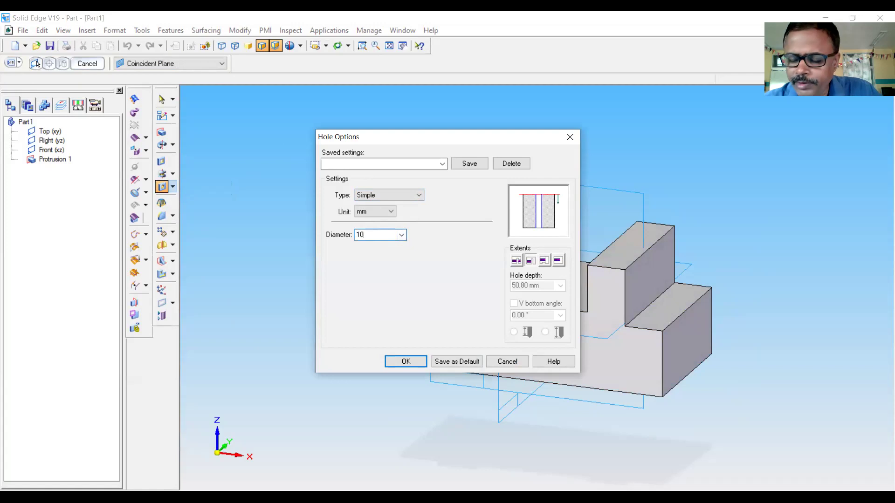
type("0")
key("Return")
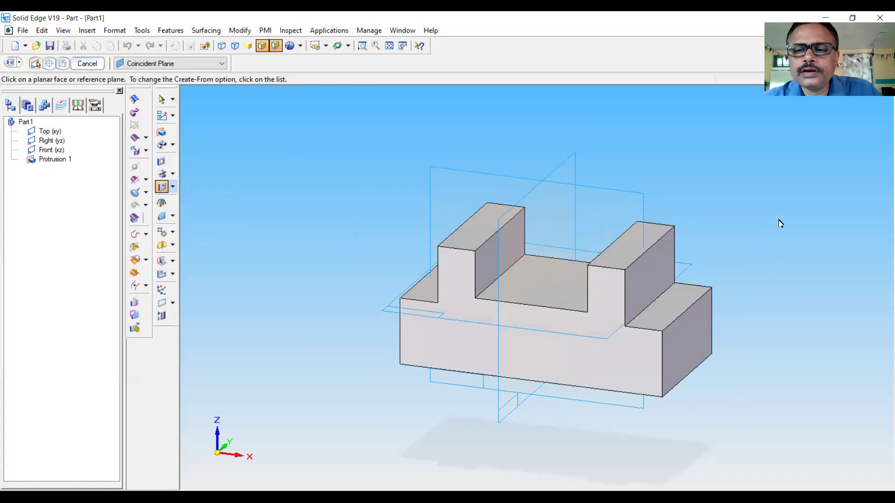
- Sketch on the right ledge's top face and place one hole circle at the centre of each of the two ledges
middle_click_drag(776, 219, 759, 250)
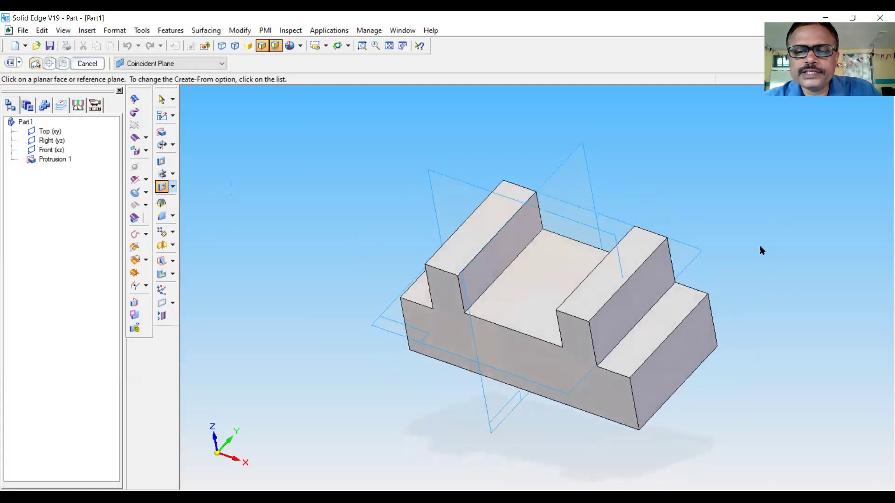
left_click(664, 313)
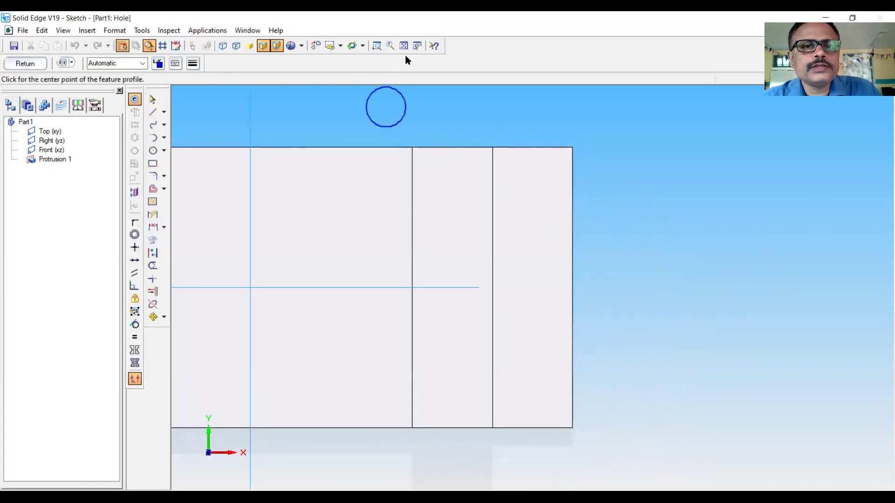
left_click(404, 45)
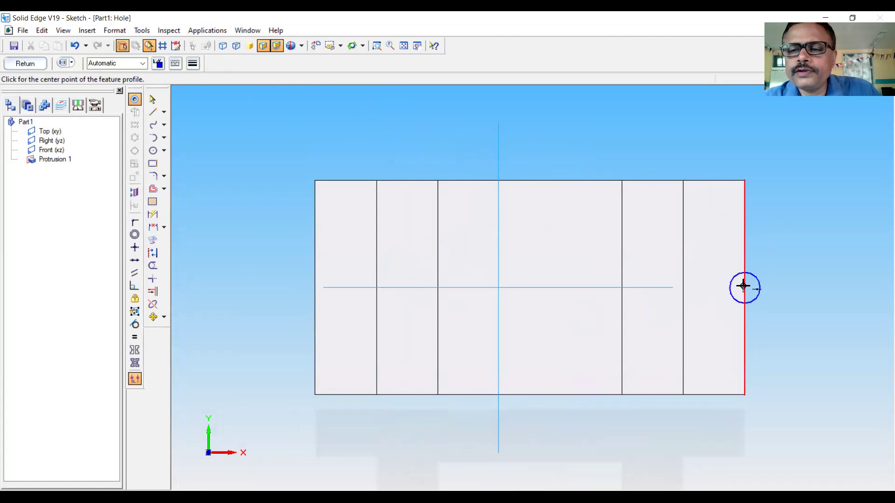
left_click(713, 289)
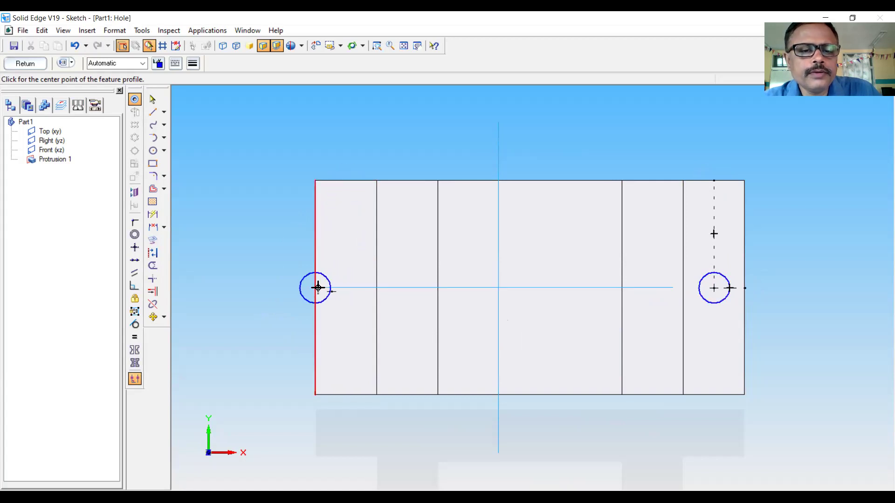
left_click(345, 287)
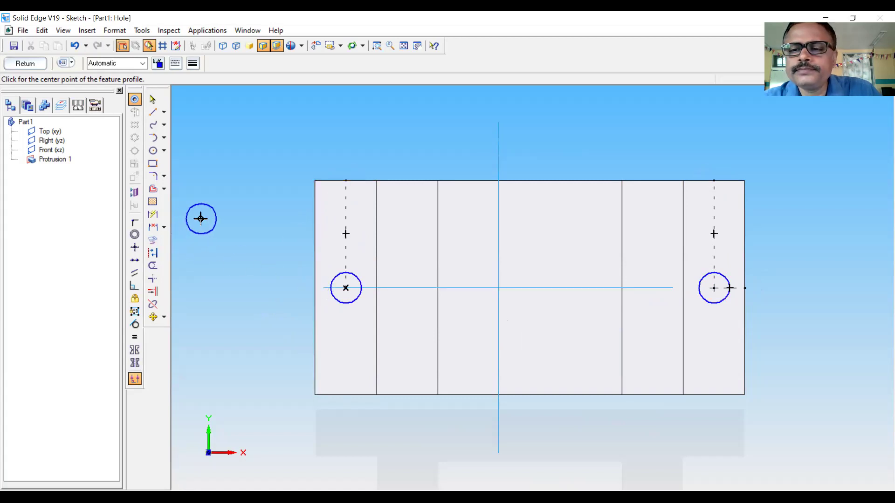
- Close the hole sketch, direct the 10 mm holes down through both ledges and finish the Hole feature
left_click(26, 63)
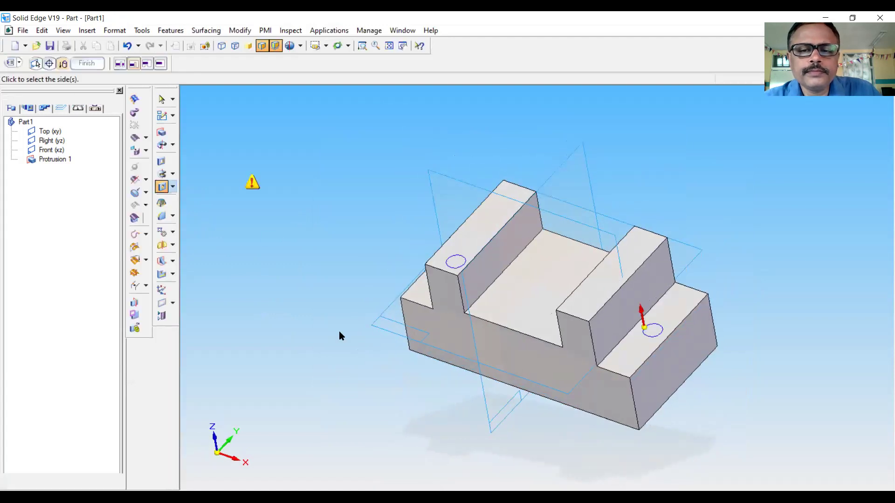
left_click(703, 413)
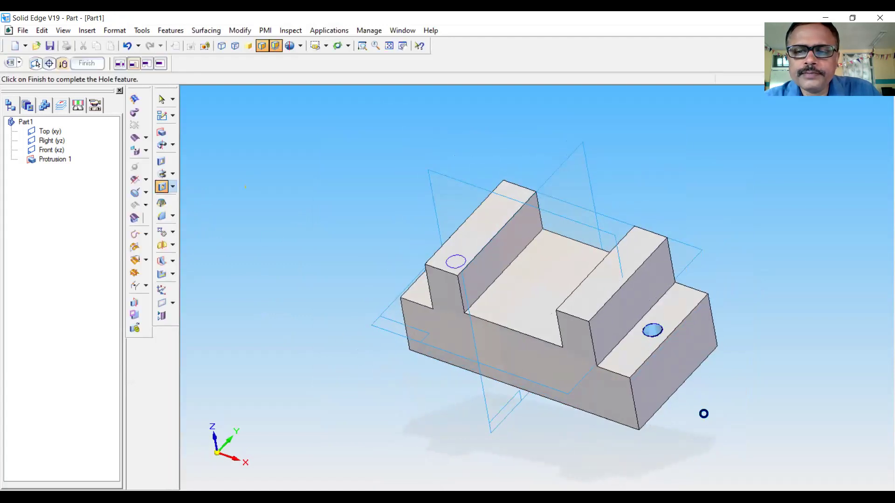
key("Return")
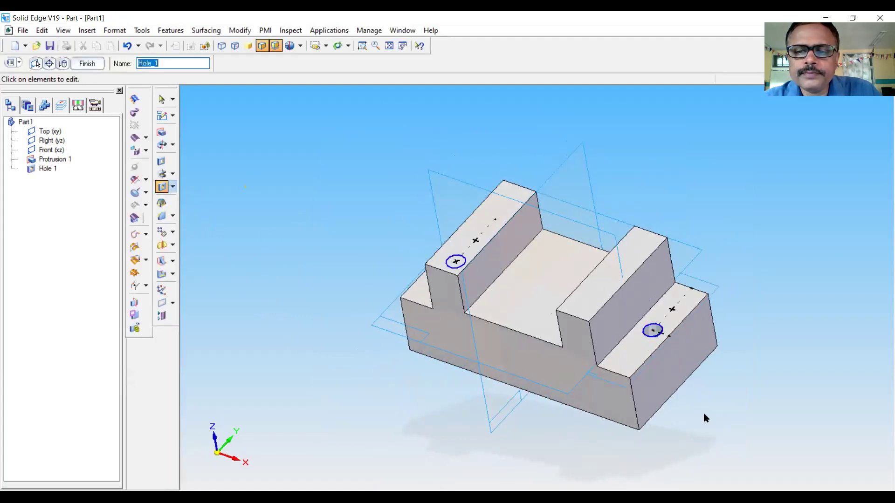
left_click(97, 67)
left_click(93, 63)
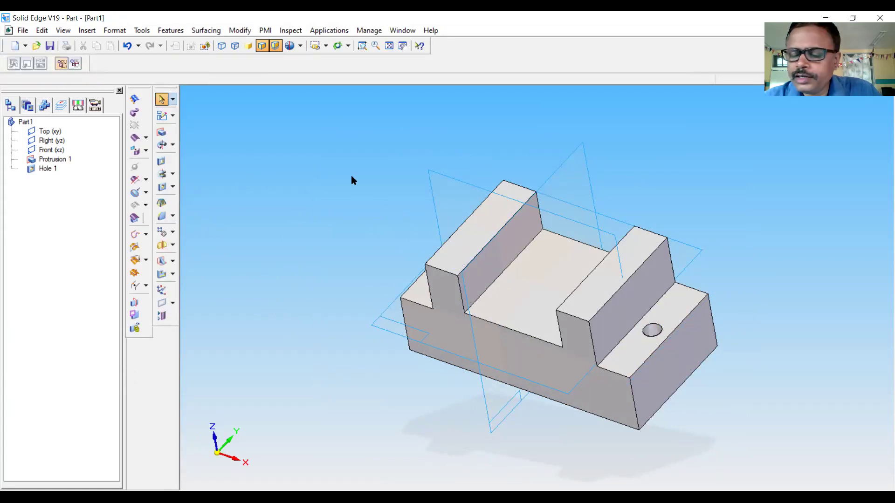
- Inspect both ledge holes from above and in isometric view, then recheck the EX 8 slide in PowerPoint and return to Solid Edge
middle_click_drag(352, 176, 351, 233)
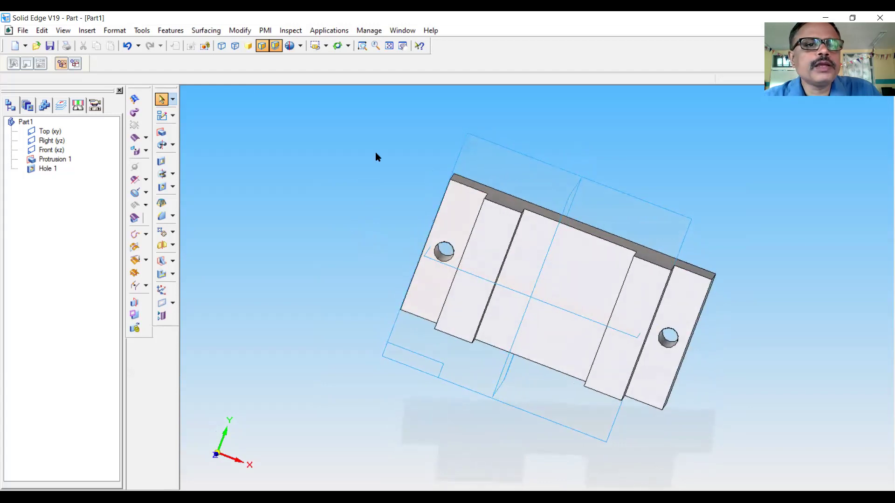
left_click(326, 45)
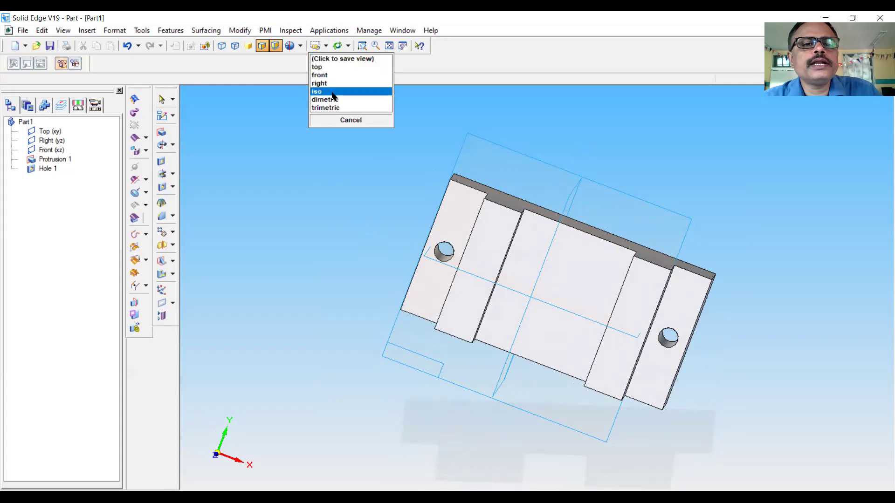
left_click(333, 96)
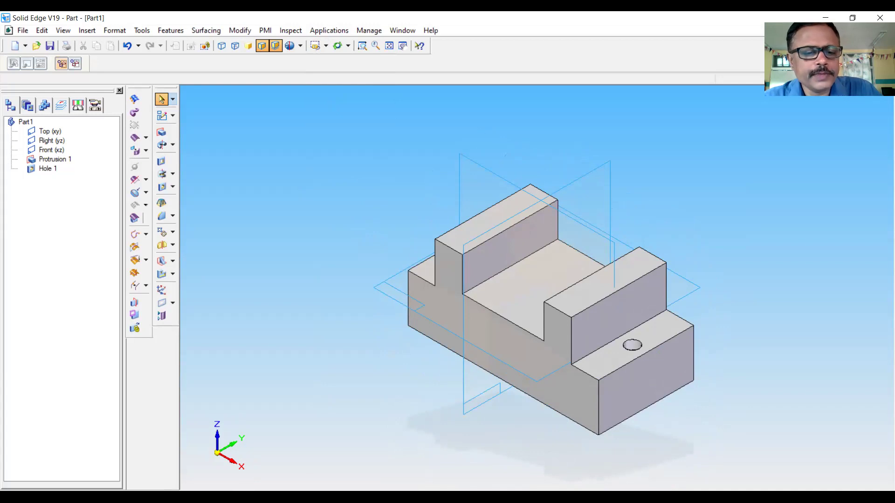
key("alt+Tab")
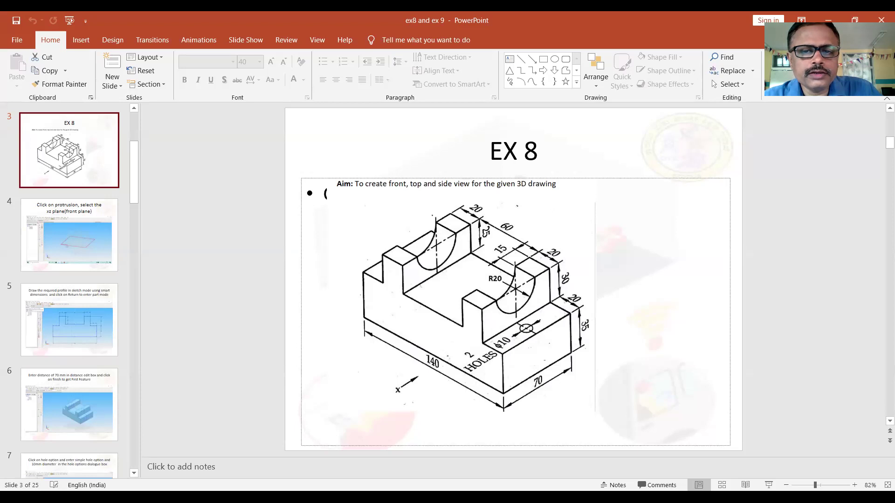
key("alt+Tab")
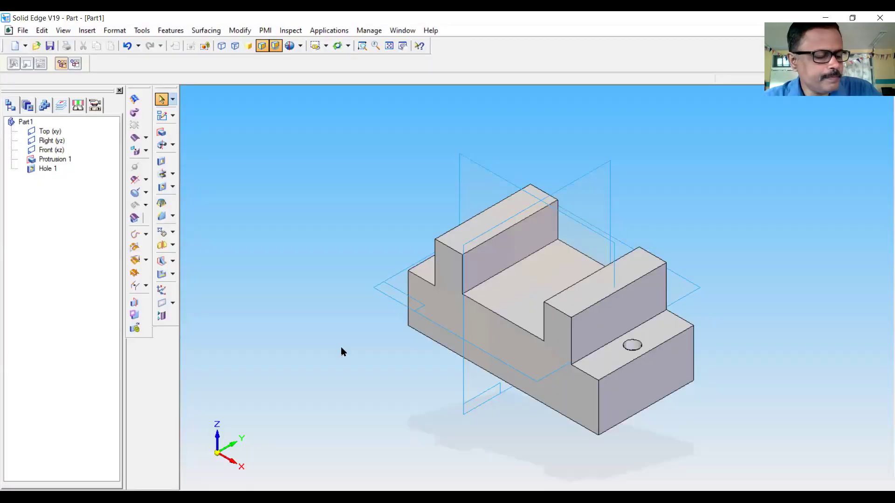
- Start a Cutout on the right upright's outer face and sketch a 40 mm diameter circle centred on its top edge's midpoint
left_click(161, 162)
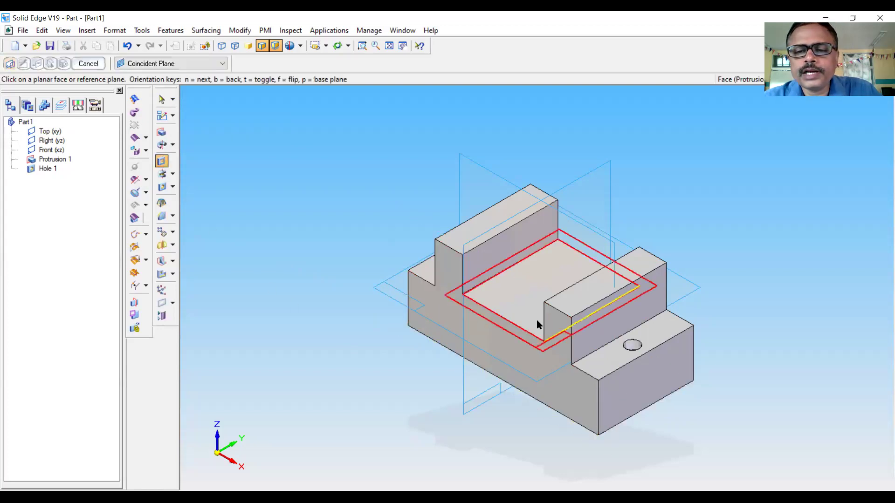
left_click(587, 322)
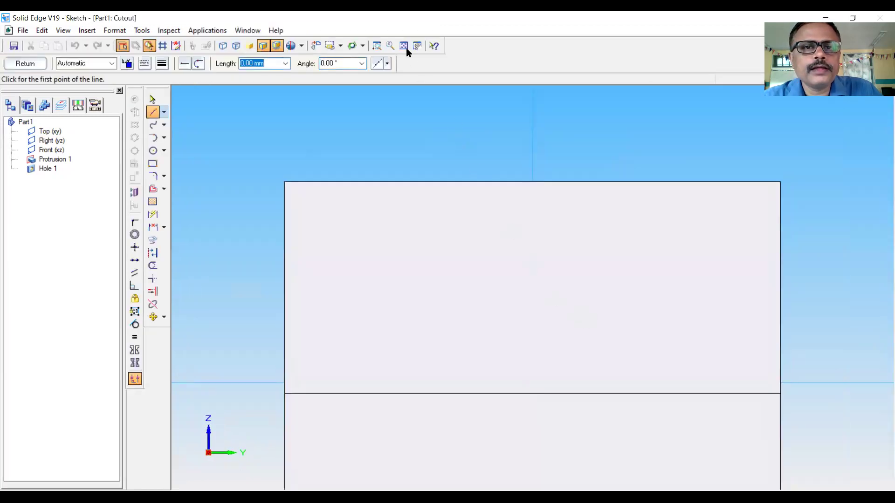
left_click(403, 45)
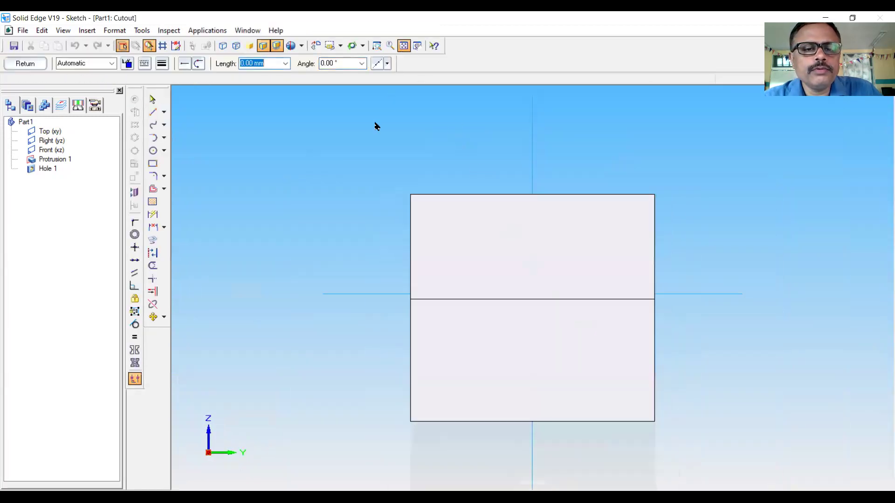
left_click(153, 151)
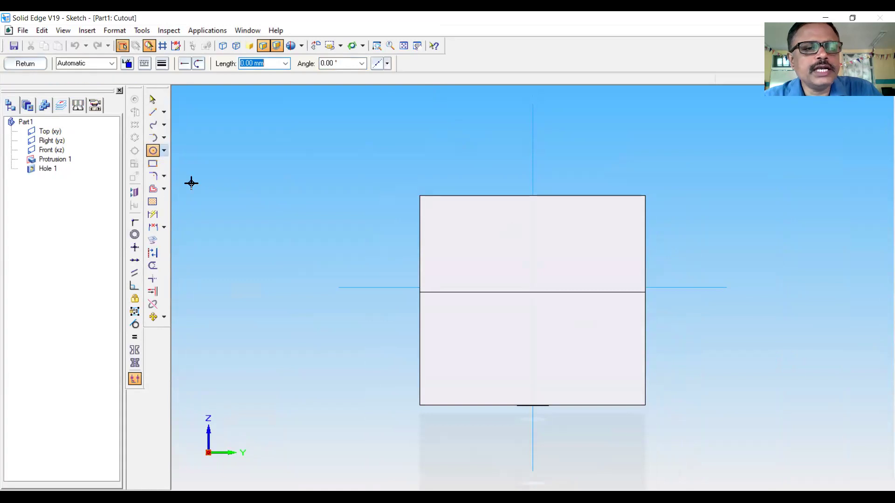
left_click(533, 196)
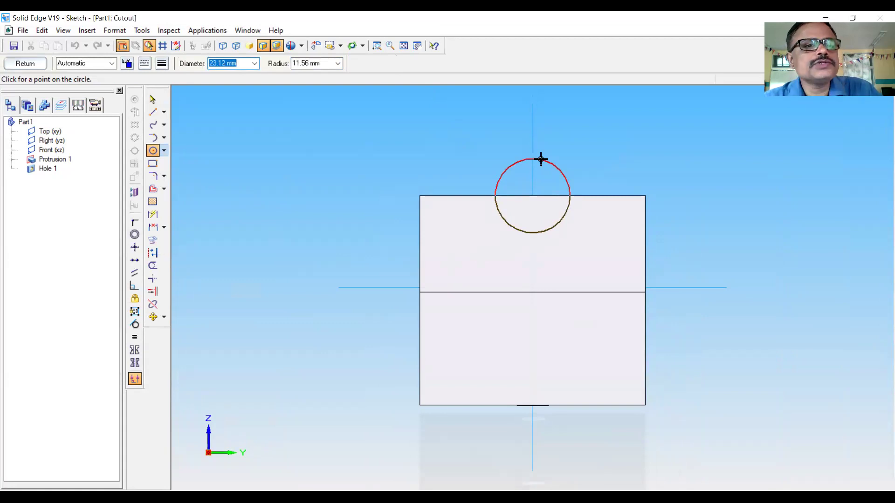
type("40")
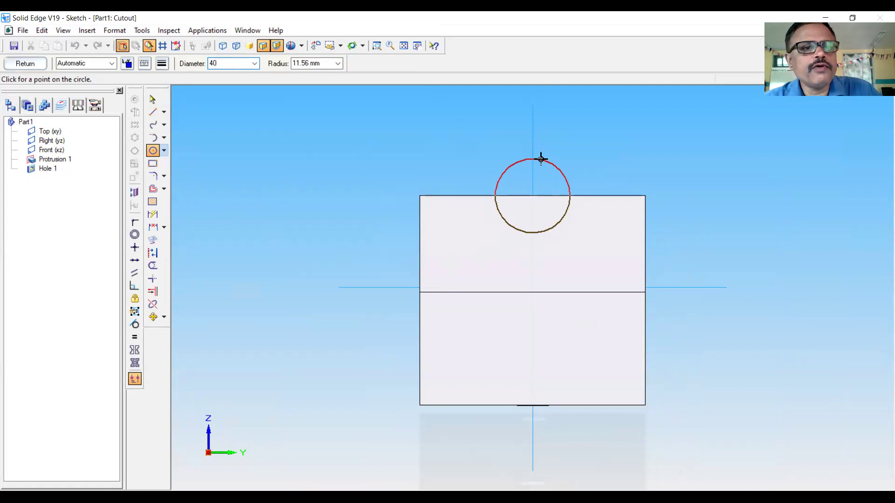
key("Return")
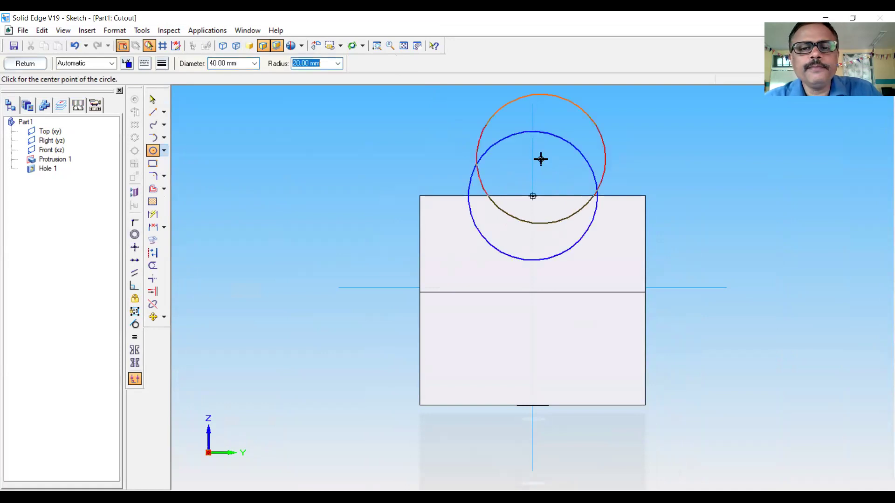
right_click(293, 201)
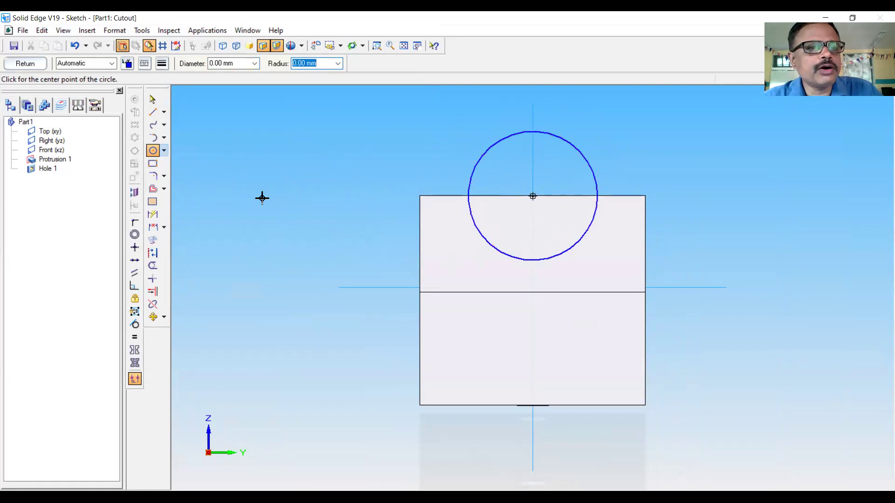
- Draw a horizontal line through the circle along the upright's top edge and trim the sketch to a closed lower semicircle
left_click(154, 114)
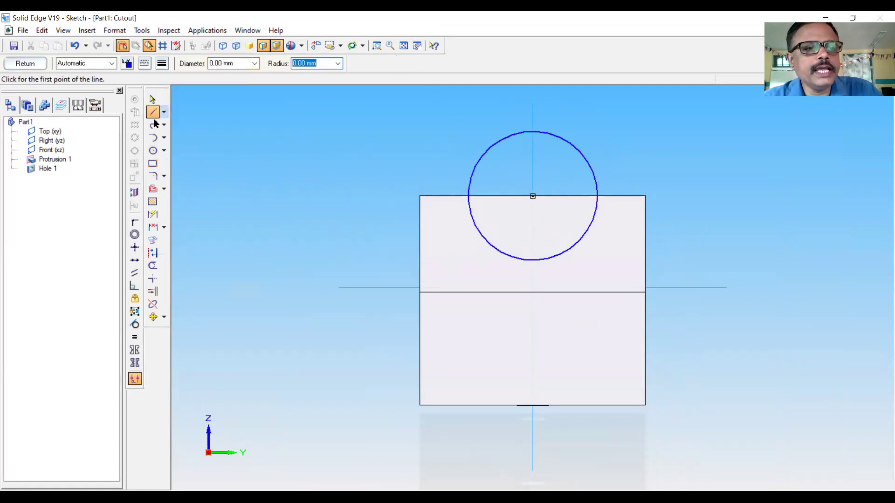
left_click(385, 197)
left_click(663, 196)
right_click(667, 172)
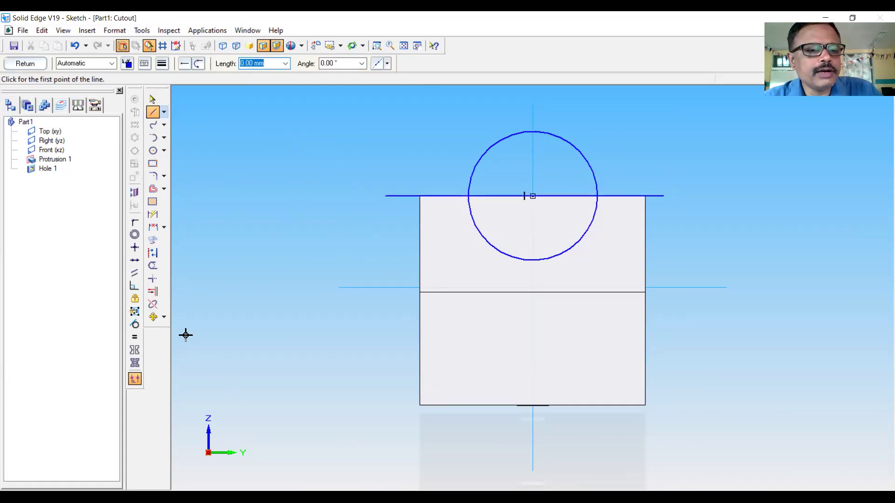
left_click(153, 266)
left_click(398, 196)
left_click(665, 195)
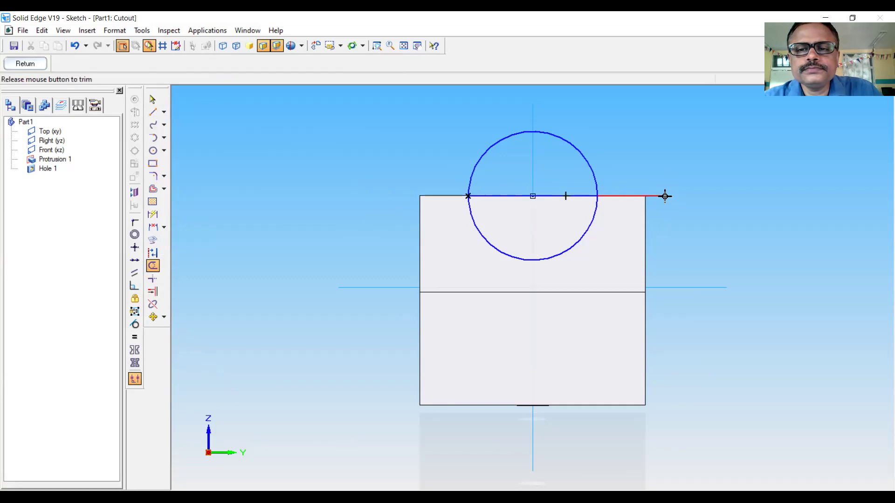
left_click(567, 140)
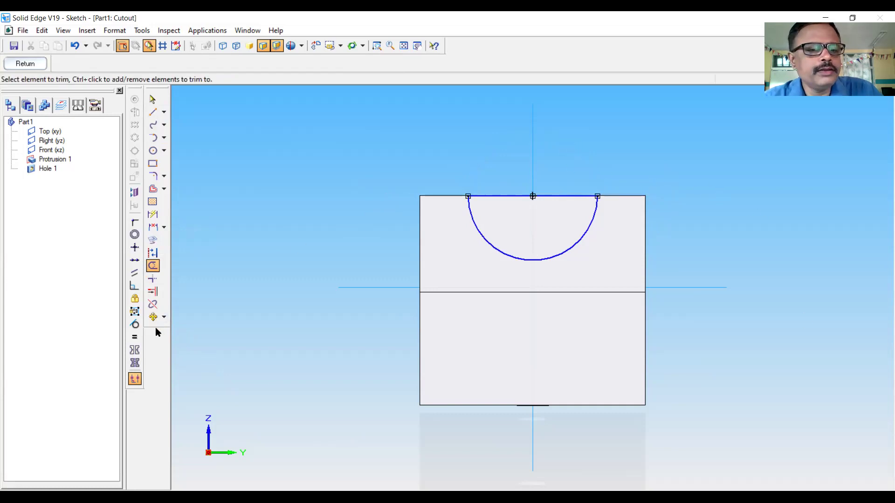
- Add a radius dimension to the semicircular arc, placing its label above the upright
left_click(153, 214)
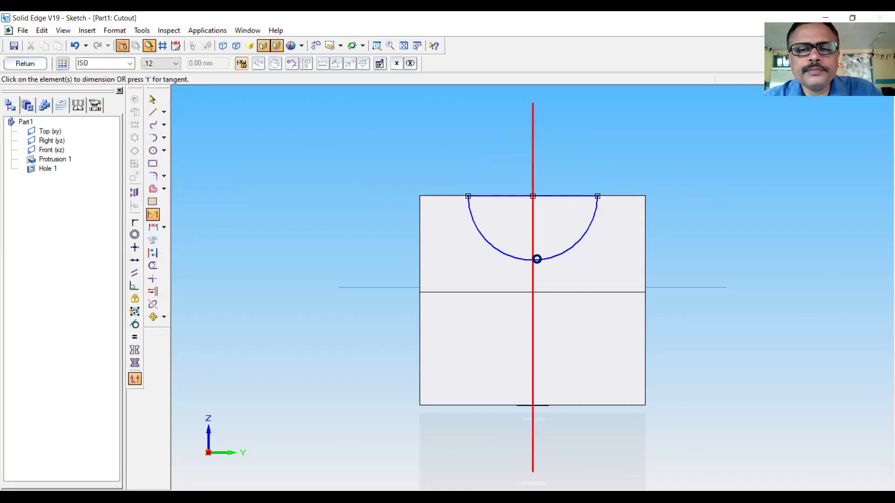
left_click(552, 256)
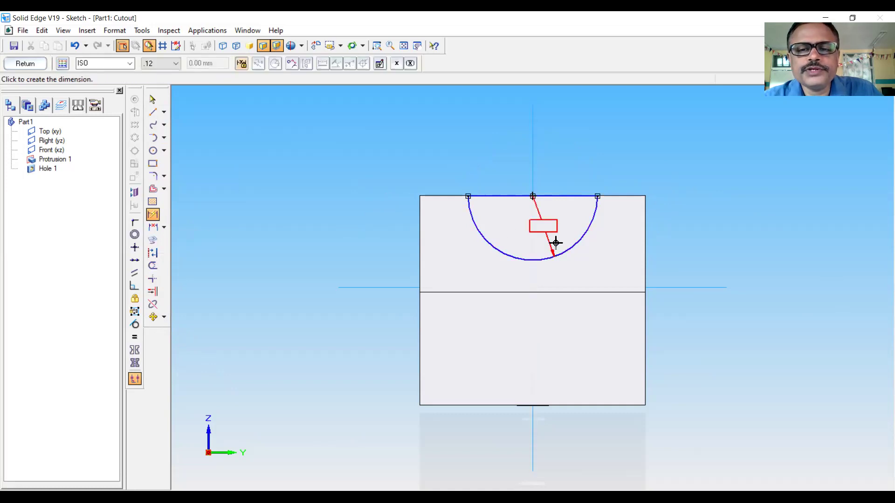
left_click(603, 124)
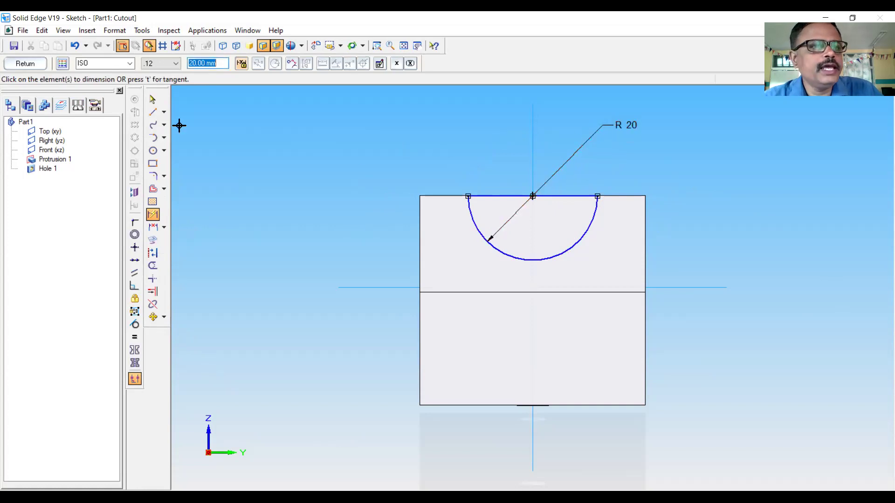
- Close the sketch, extend the semicircular cutout about 124 mm through both uprights and finish the feature
left_click(27, 64)
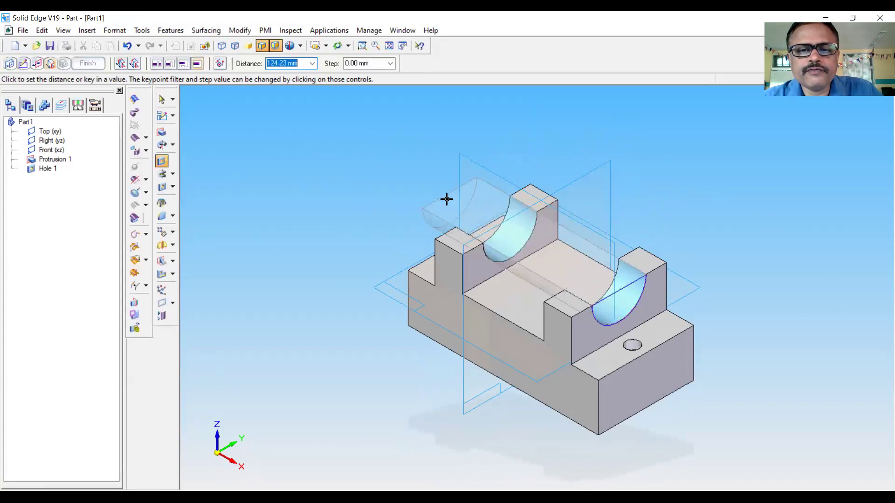
left_click(446, 200)
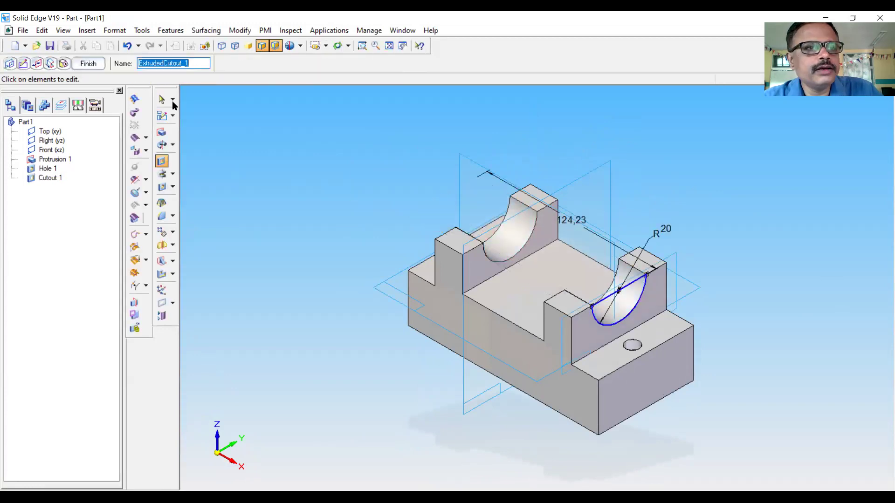
left_click(96, 64)
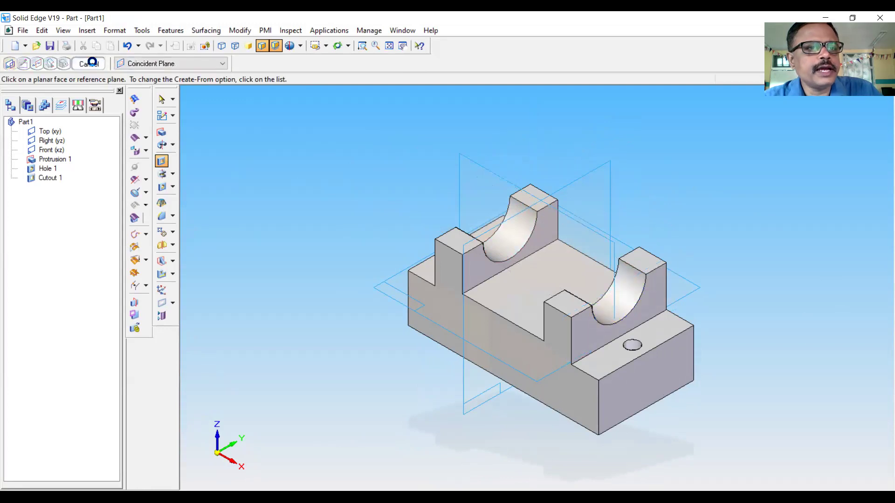
key("Escape")
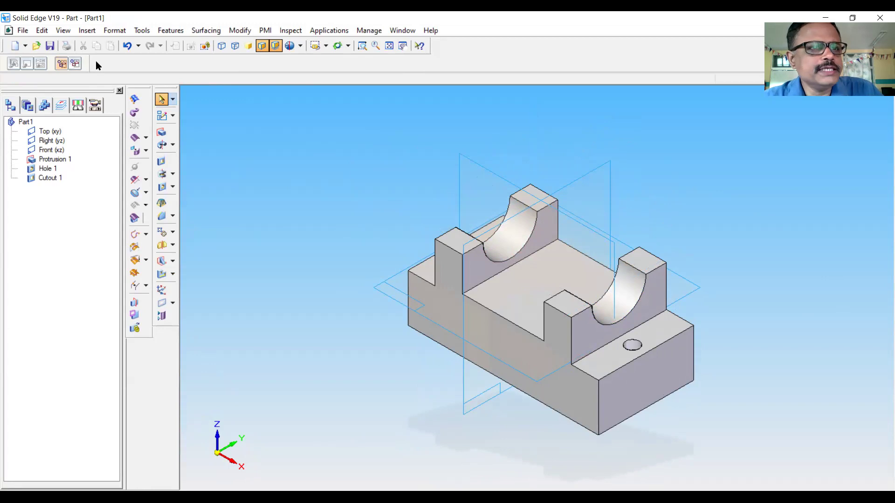
- Save the finished part in the Documents folder under the file name model no 8
left_click(21, 31)
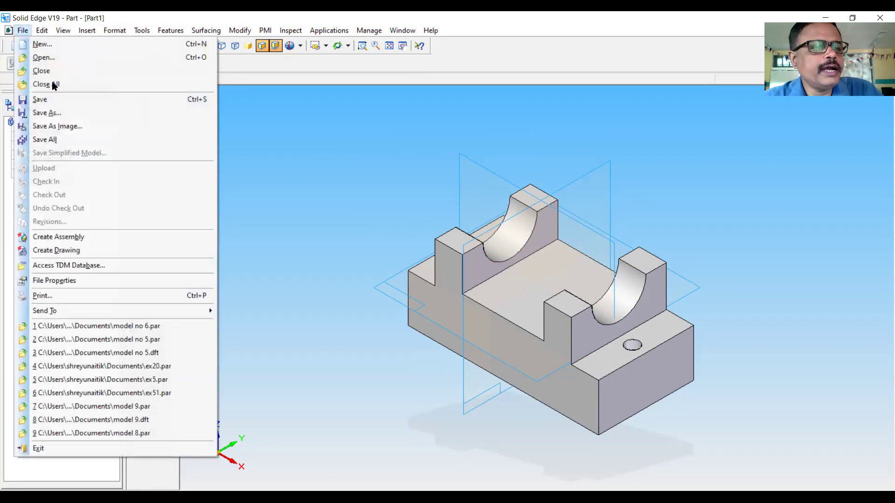
left_click(64, 101)
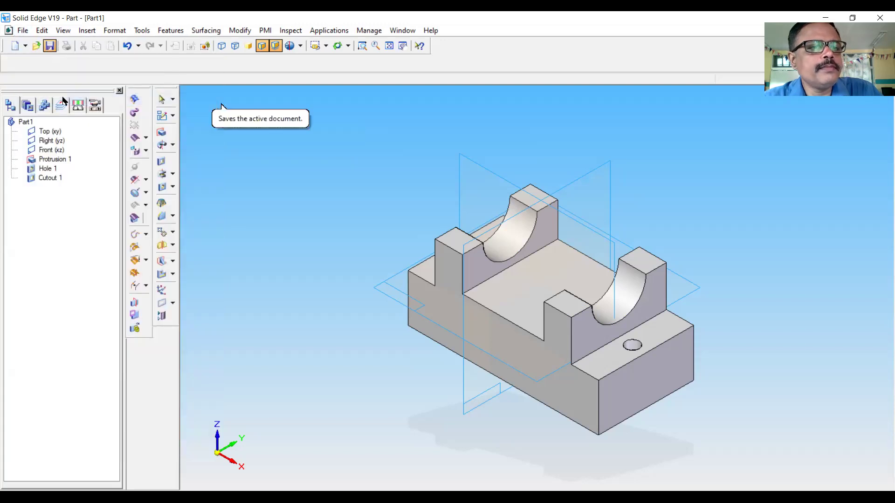
left_click(135, 274)
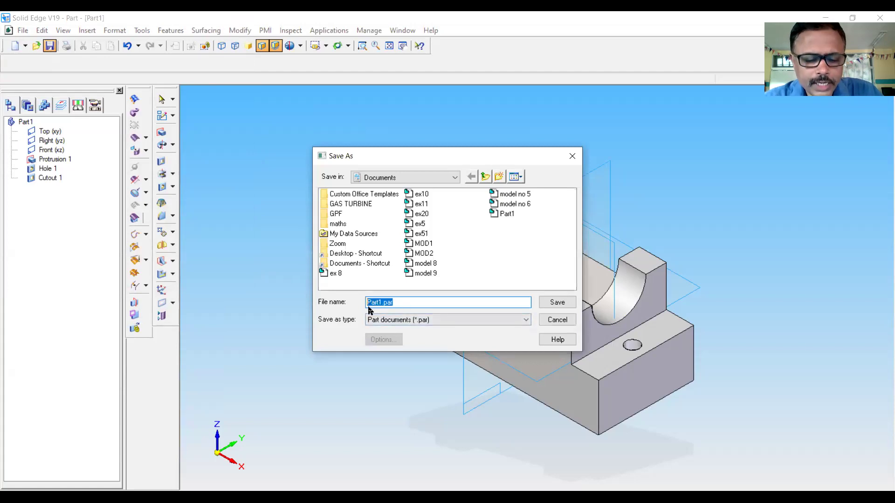
type("m")
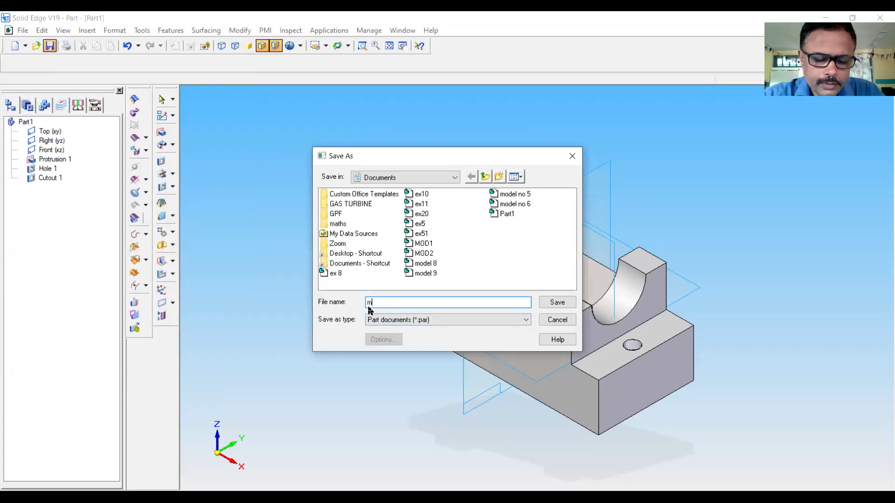
type("odel nu")
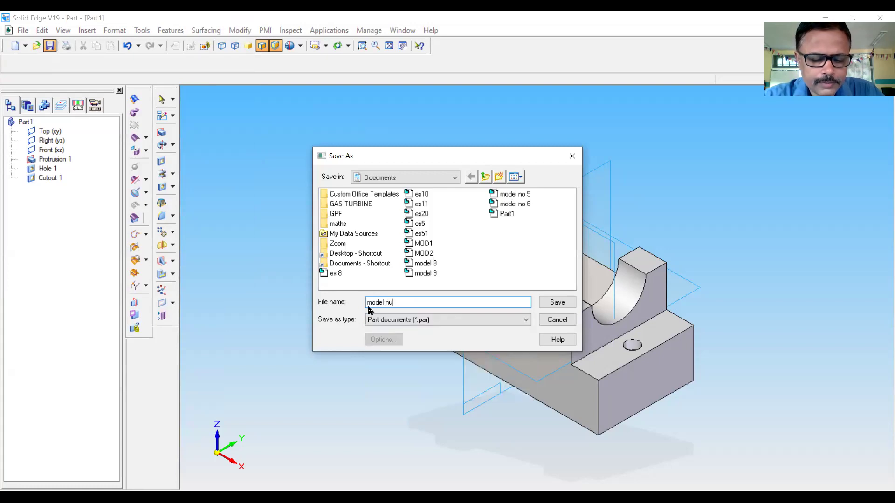
key("BackSpace")
type("o")
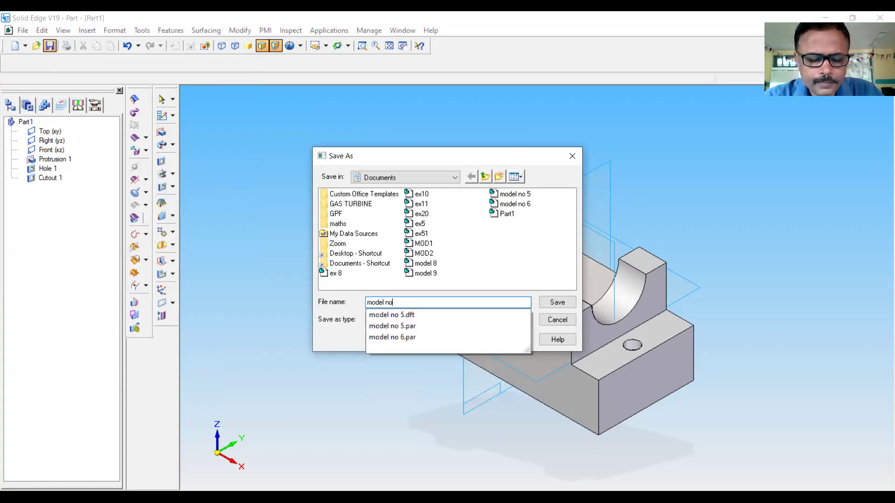
type(" 8")
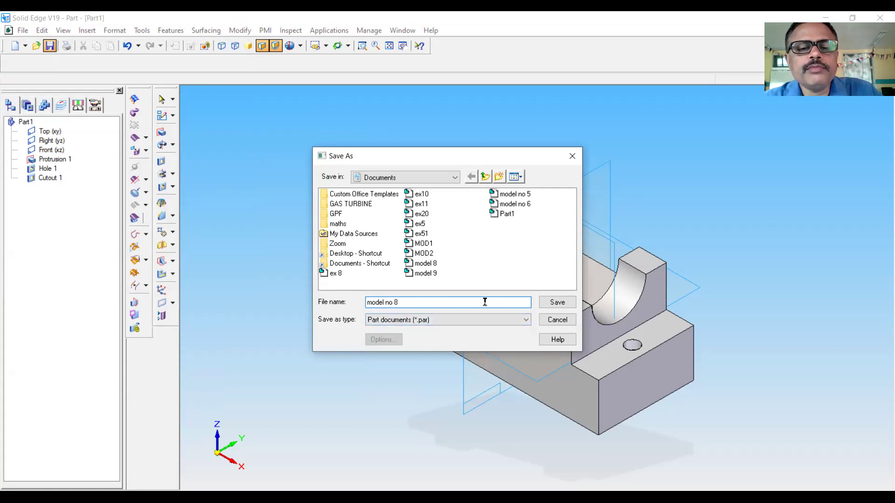
left_click(559, 303)
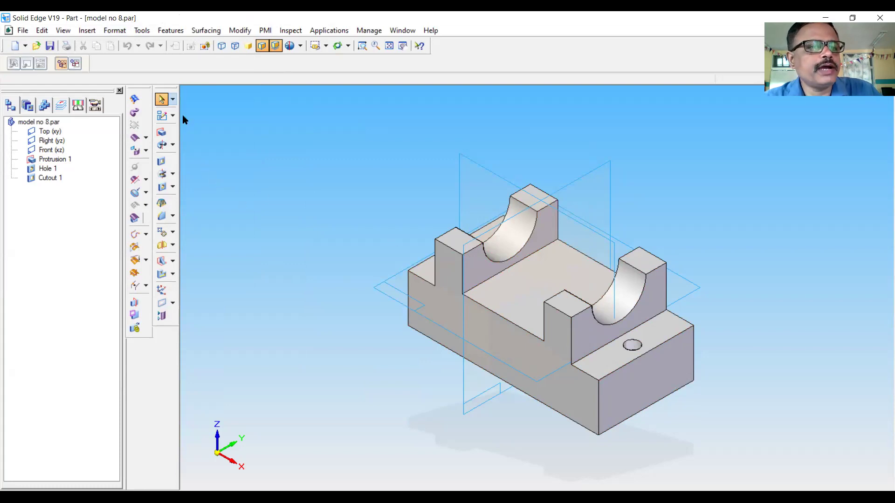
- Create a new drawing document and give its sheet the A4-Sheet background with the background display turned off
left_click(26, 47)
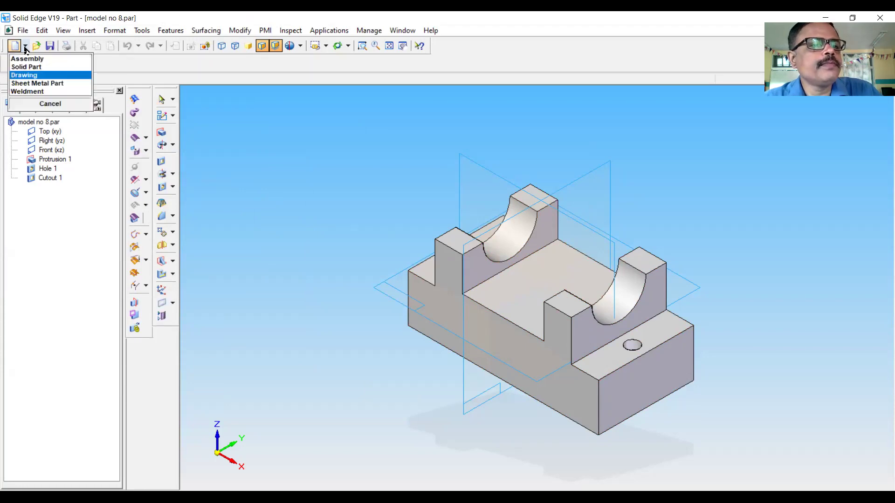
left_click(33, 75)
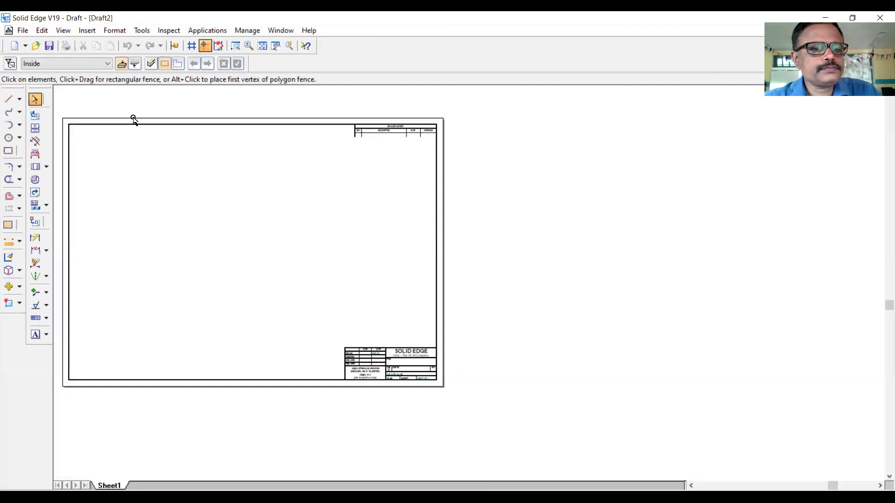
left_click(21, 32)
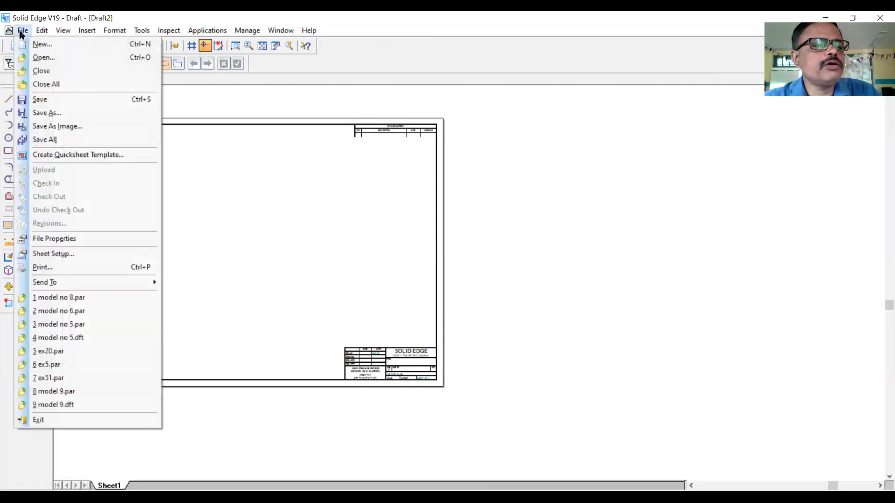
left_click(53, 255)
left_click(502, 206)
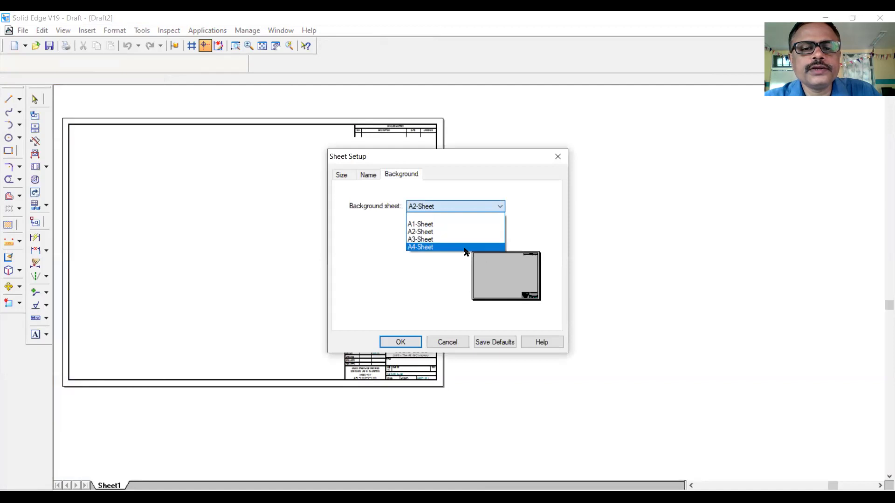
left_click(466, 247)
left_click(420, 229)
left_click(415, 343)
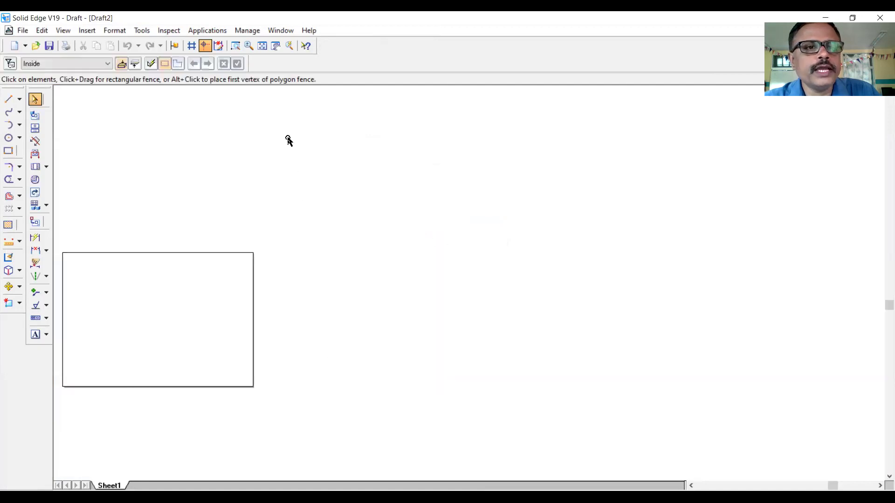
left_click(262, 45)
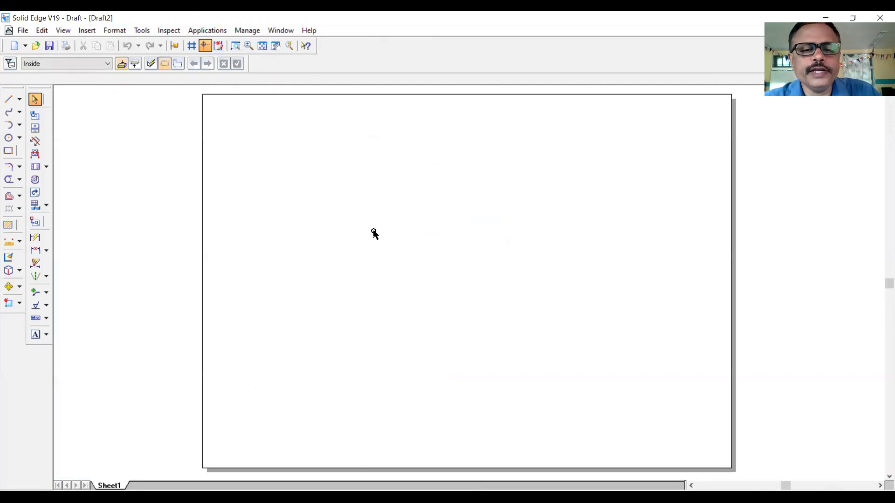
- Insert an iso view of the part model no 8 in the lower-right corner of the drawing sheet
left_click(36, 116)
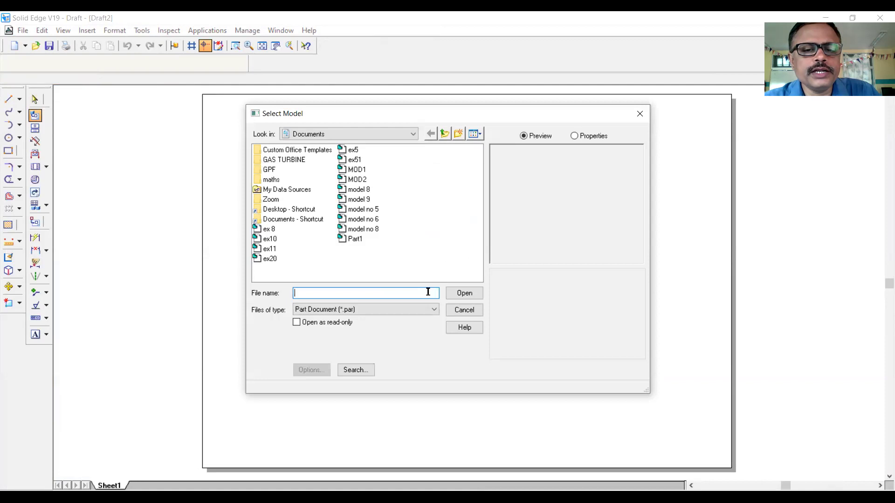
left_click(378, 230)
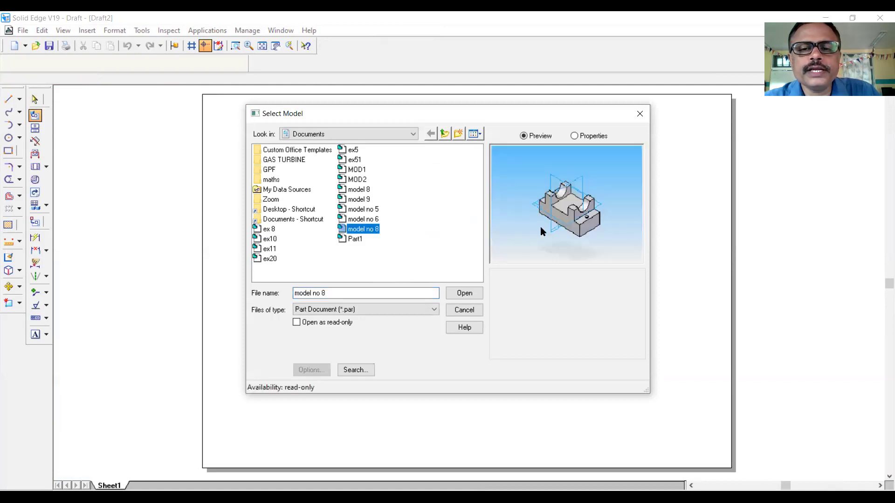
left_click(472, 296)
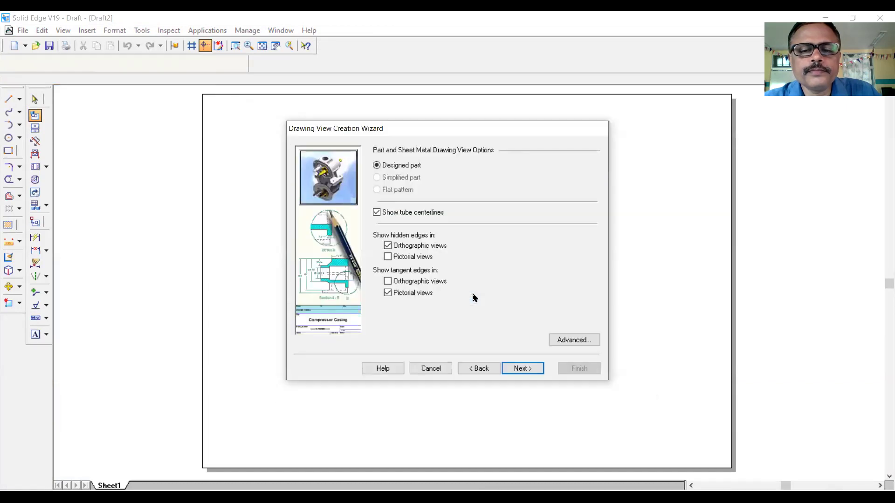
left_click(517, 368)
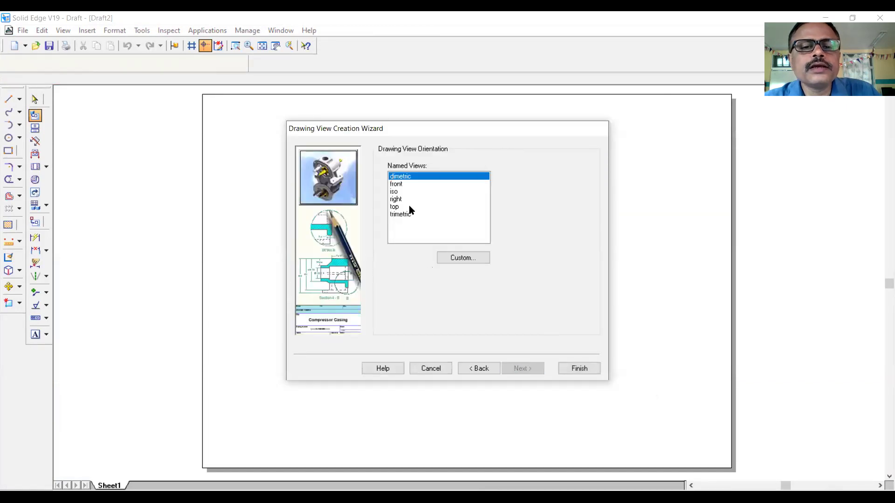
left_click(396, 192)
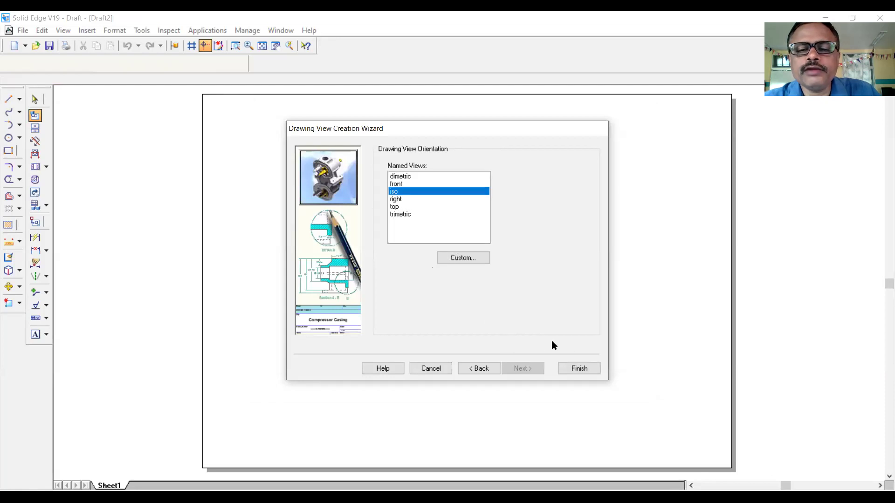
left_click(578, 370)
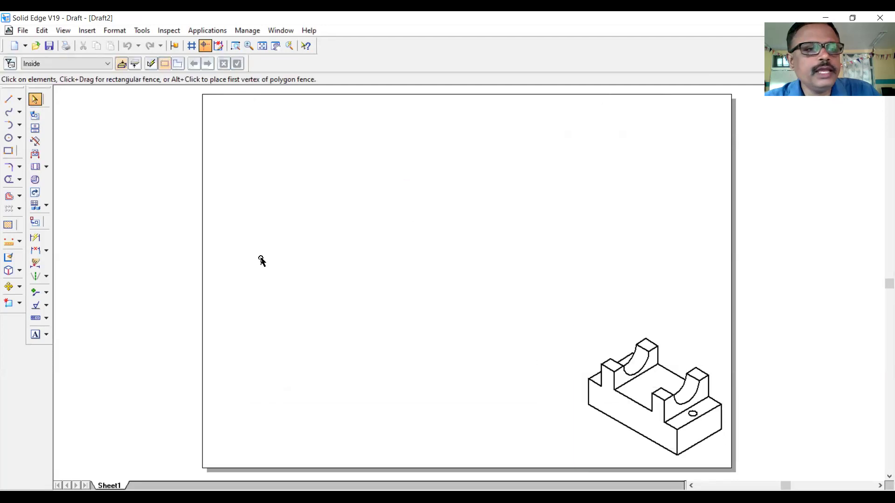
- Place a front view of the same part at 1:1 scale in the upper-left area of the sheet
left_click(36, 116)
left_click(430, 334)
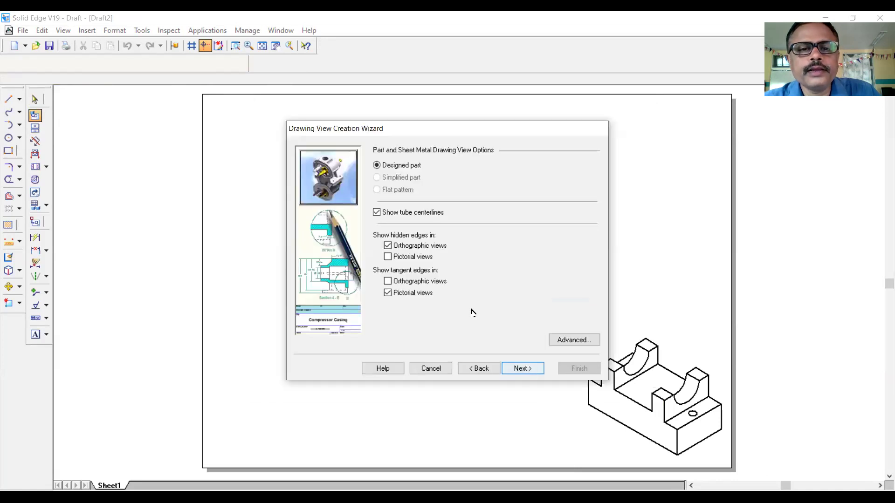
left_click(521, 369)
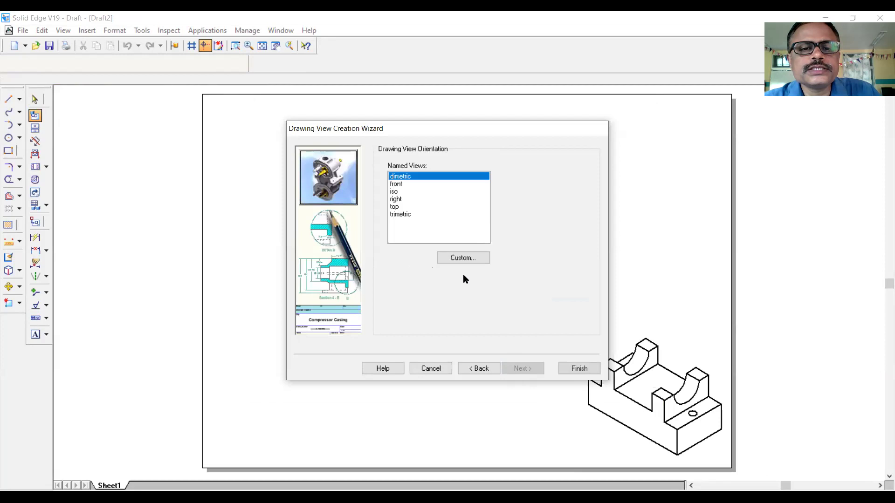
left_click(395, 183)
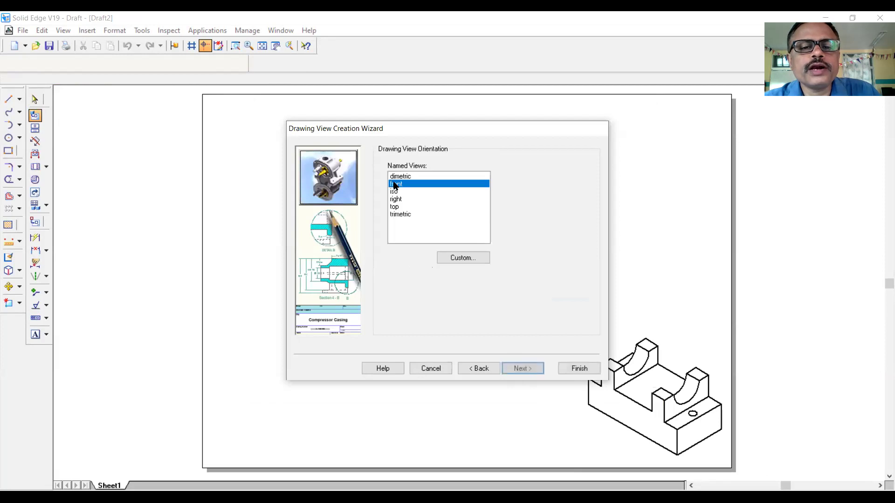
left_click(451, 259)
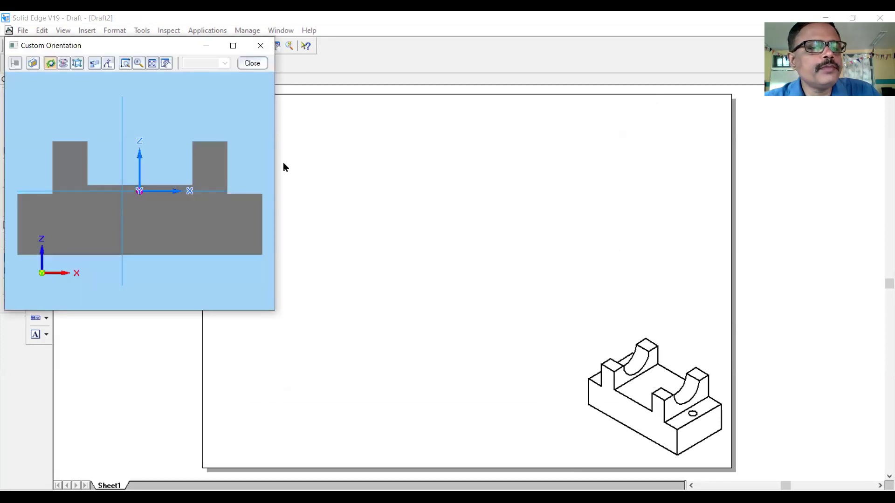
left_click(247, 64)
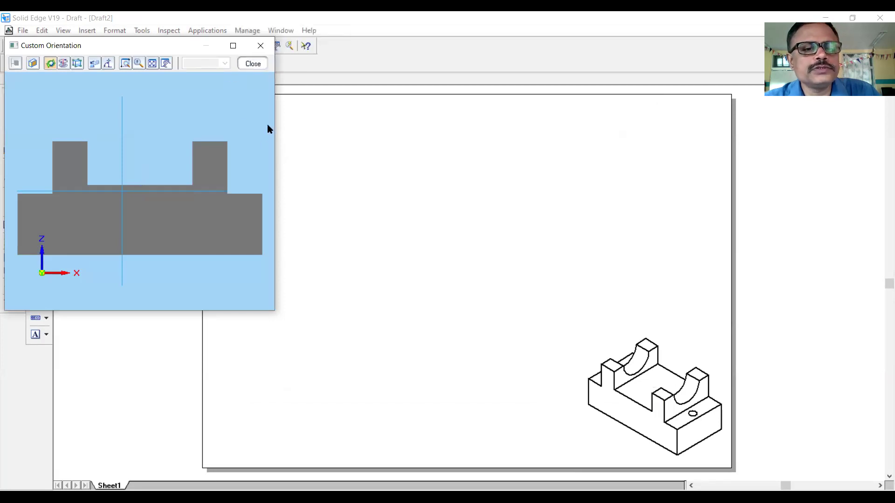
left_click(574, 370)
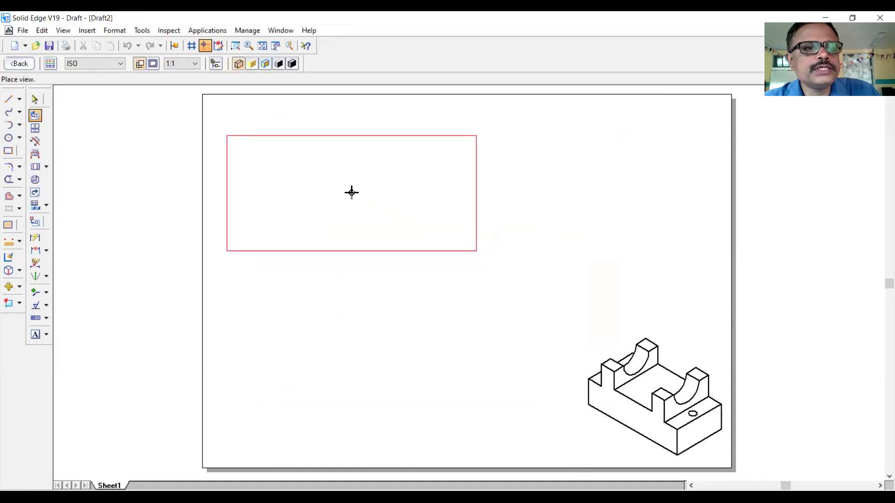
left_click(352, 193)
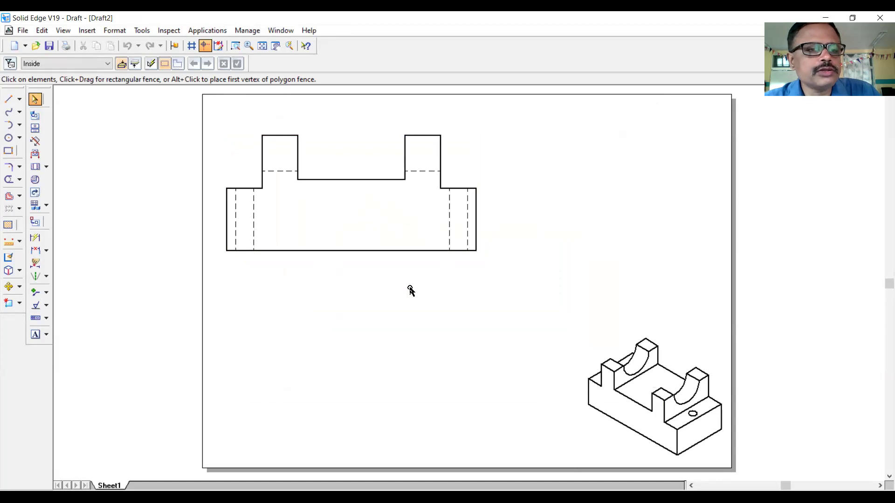
- Project principal views from the front view, placing a plan view below it and a side view to its right
left_click(36, 128)
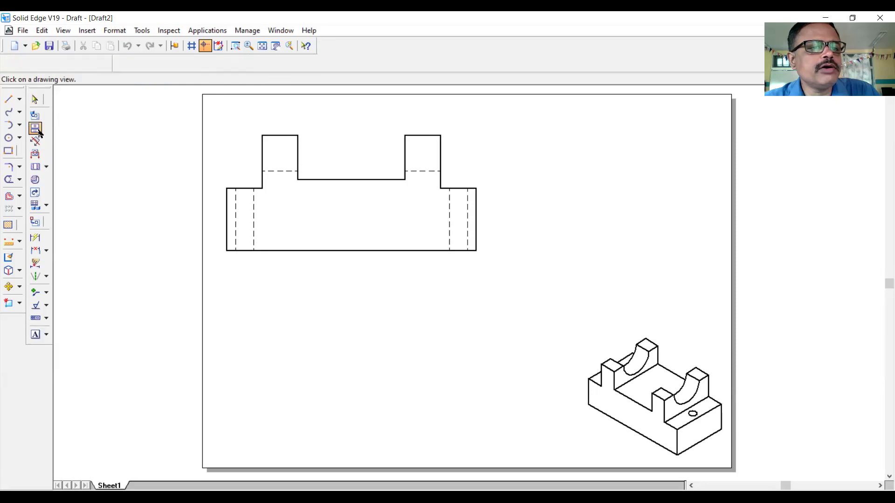
left_click(305, 248)
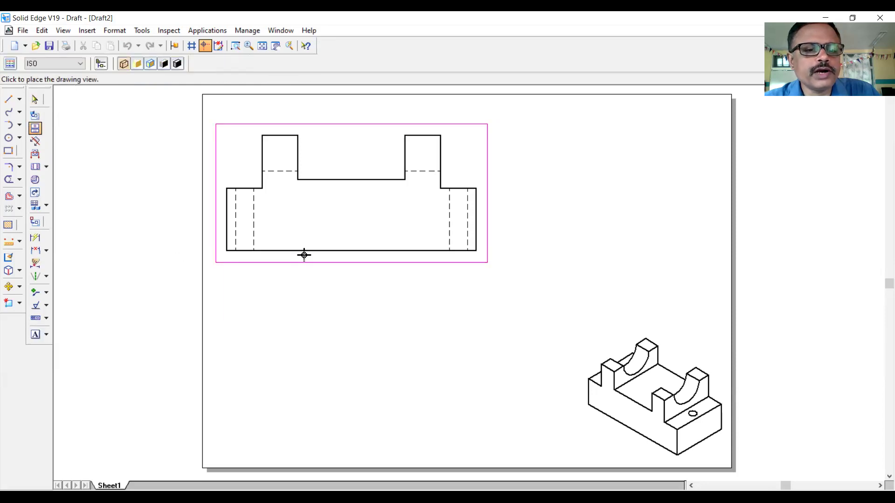
left_click(304, 354)
left_click(457, 250)
left_click(604, 236)
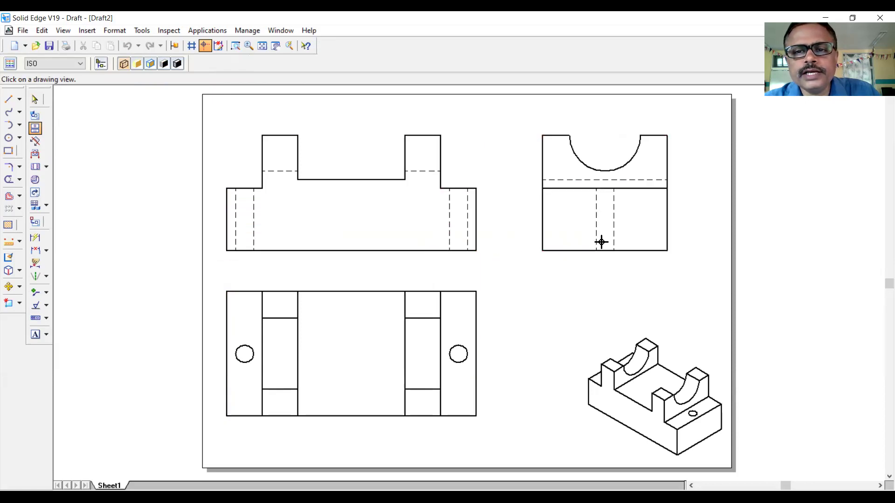
left_click(36, 100)
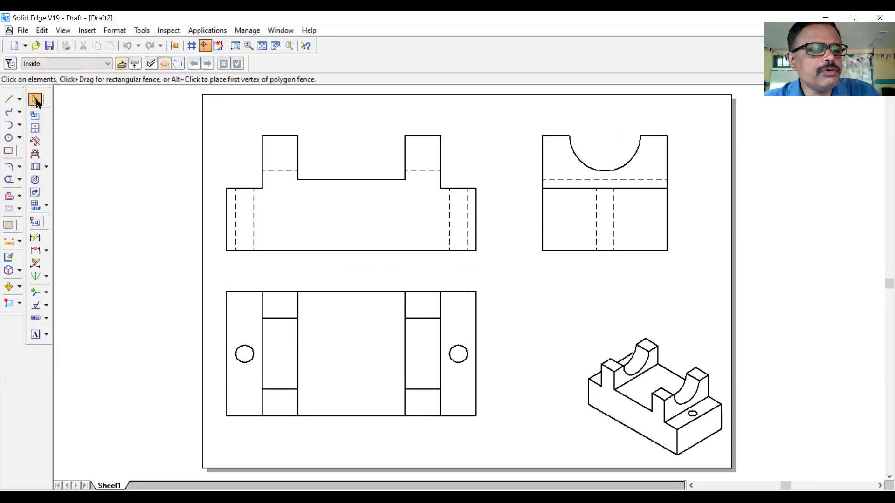
- Retrieve the model dimensions into the front view, the plan view and the side view
left_click(36, 264)
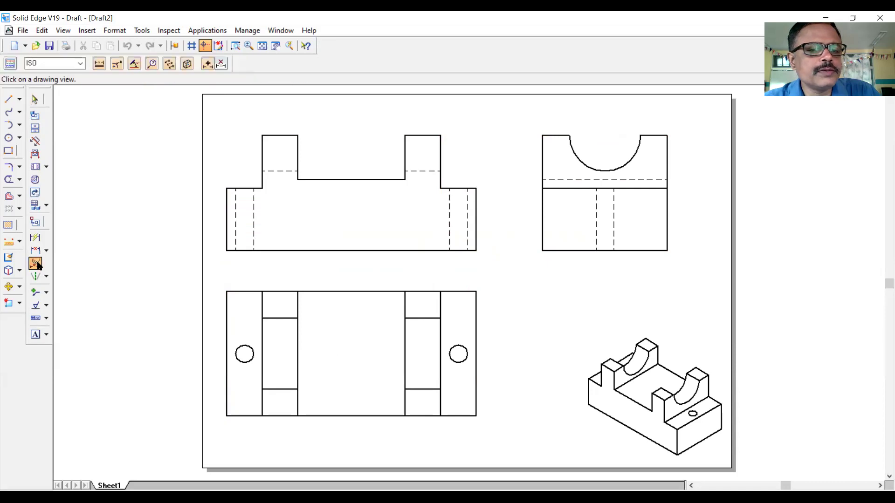
left_click(335, 251)
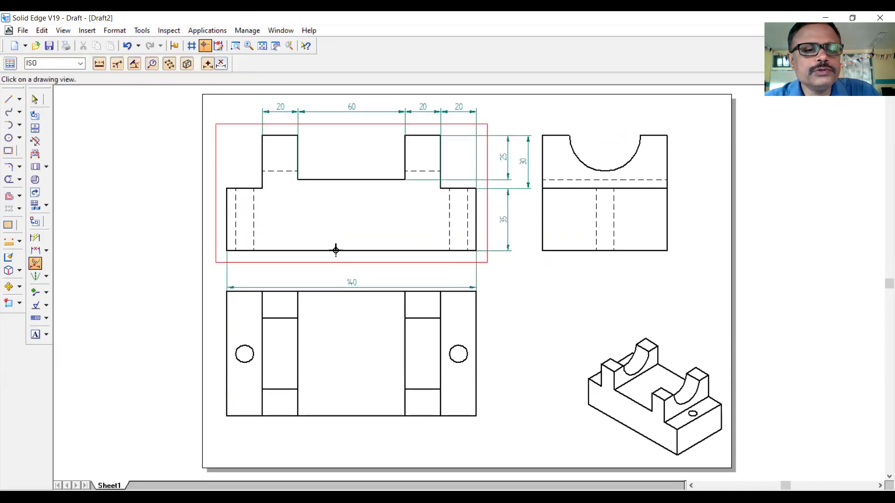
left_click(343, 417)
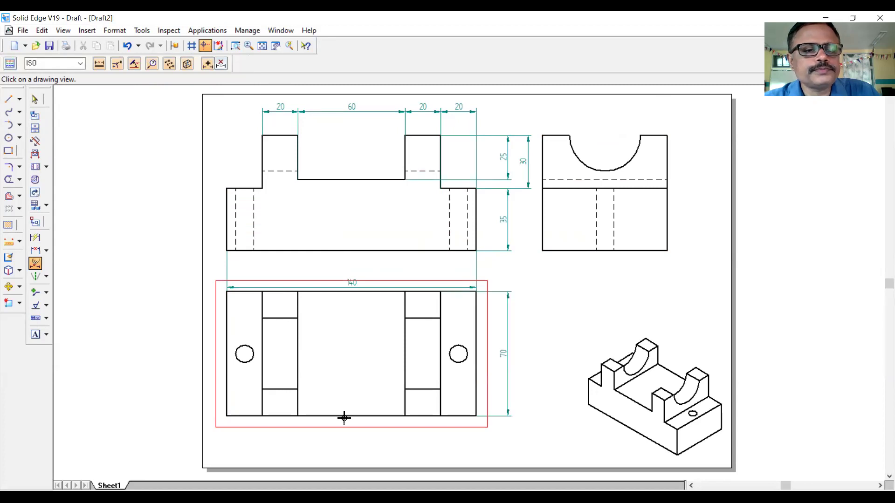
left_click(624, 250)
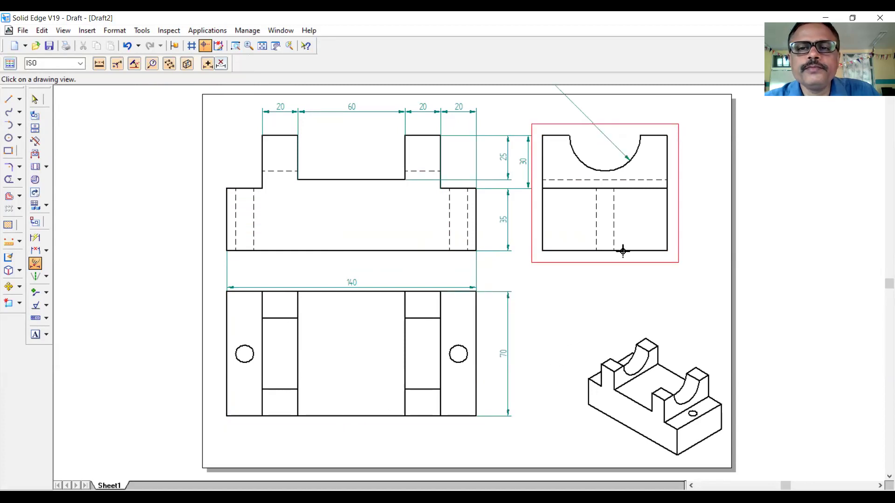
- Fit the whole sheet in the window and save the drawing as model no 8.dft in Documents
left_click(262, 46)
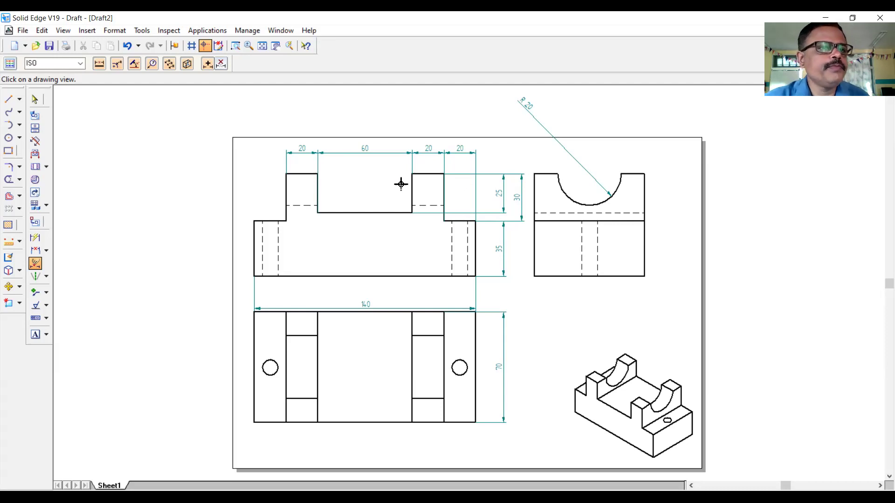
left_click(21, 31)
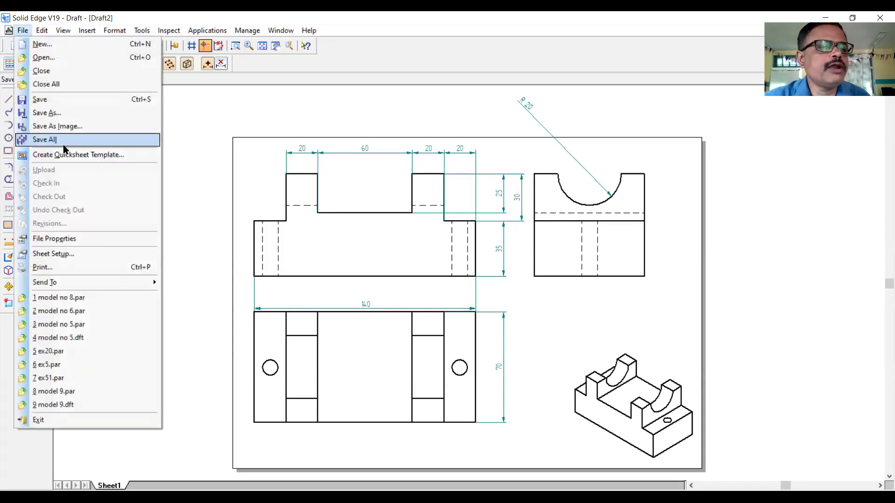
left_click(76, 104)
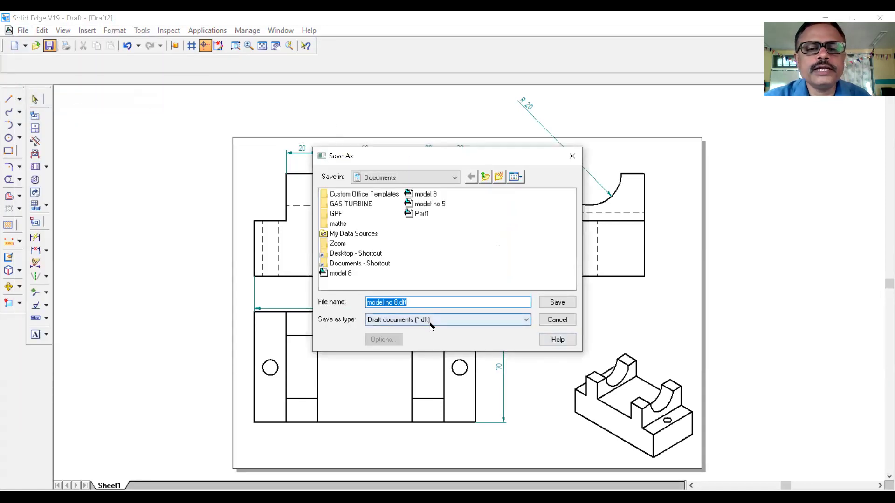
left_click(547, 304)
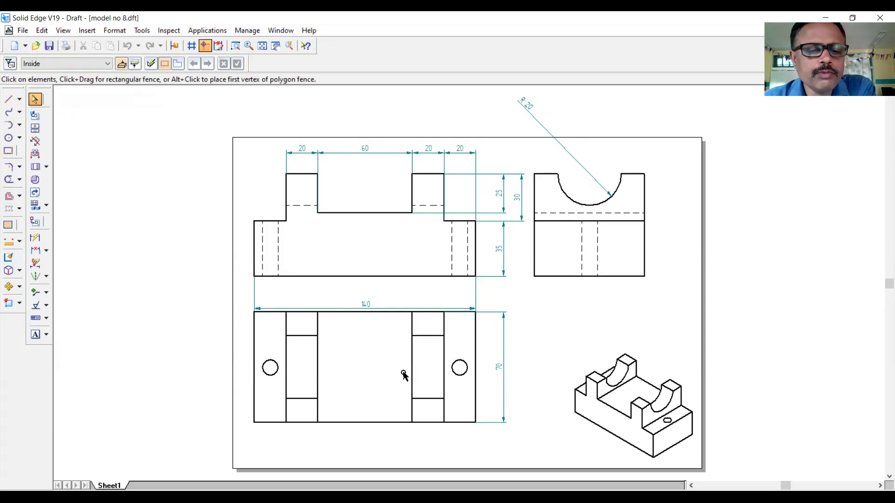
- Create a new solid part document for the next exercise
left_click(26, 47)
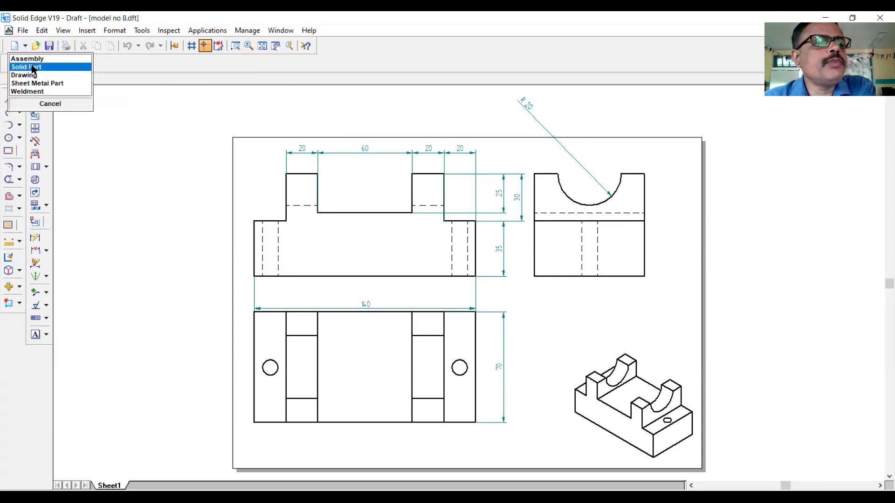
left_click(33, 69)
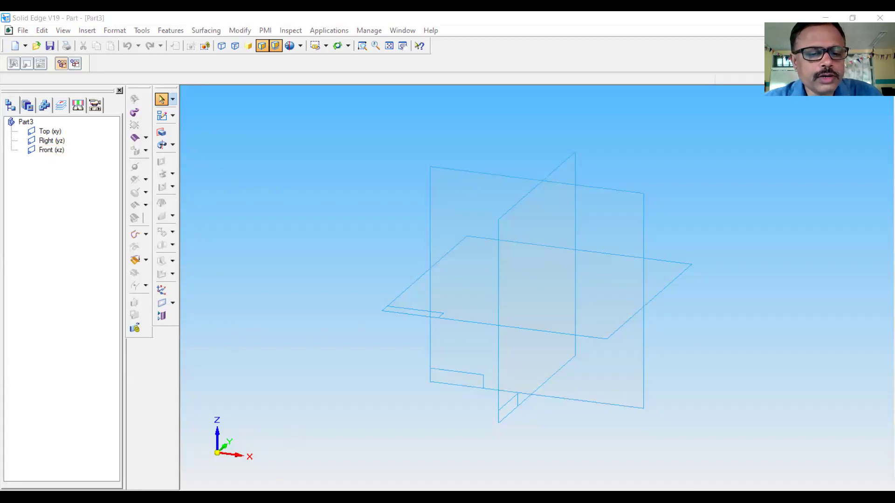
- Switch to PowerPoint, examine the EX.9 drawing and its dimensions on slide 15, and return to the new part in Solid Edge
key("alt+Tab")
left_click_drag(133, 164, 150, 304)
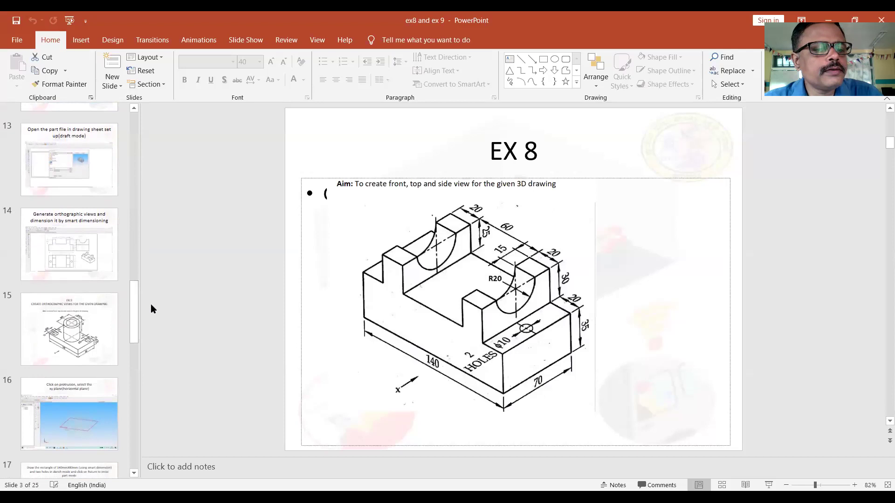
left_click(78, 341)
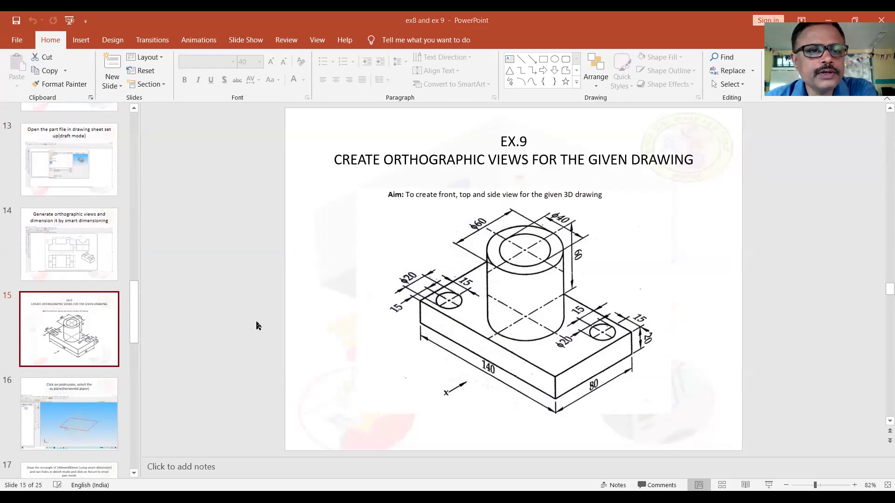
key("alt+Tab")
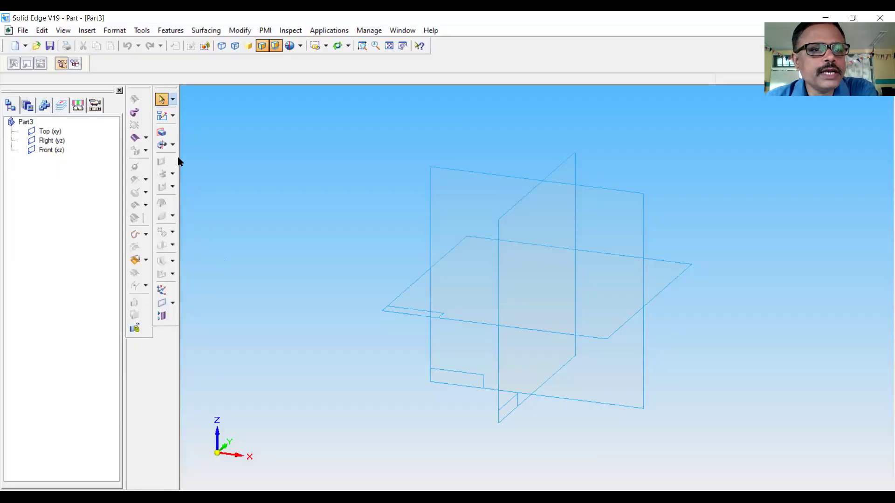
- Start a protrusion on the top (xy) plane and sketch a rectangle about 112 mm wide and 82 mm high around the origin
left_click(161, 133)
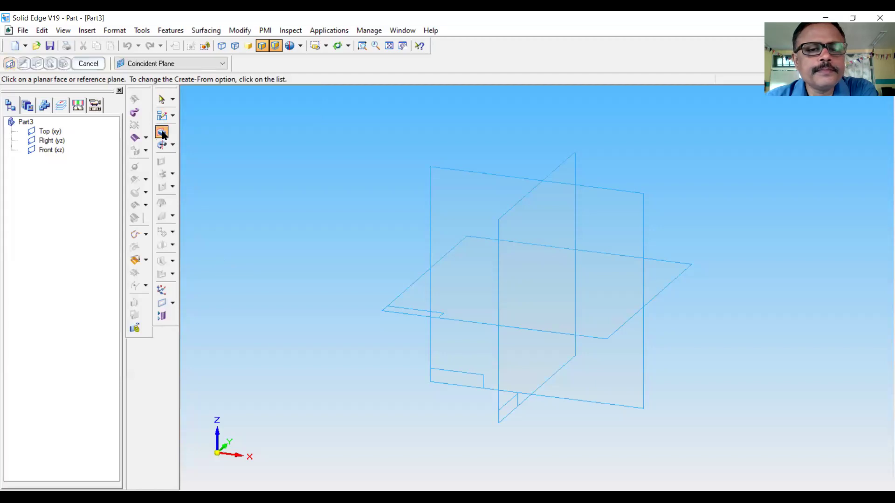
left_click(399, 311)
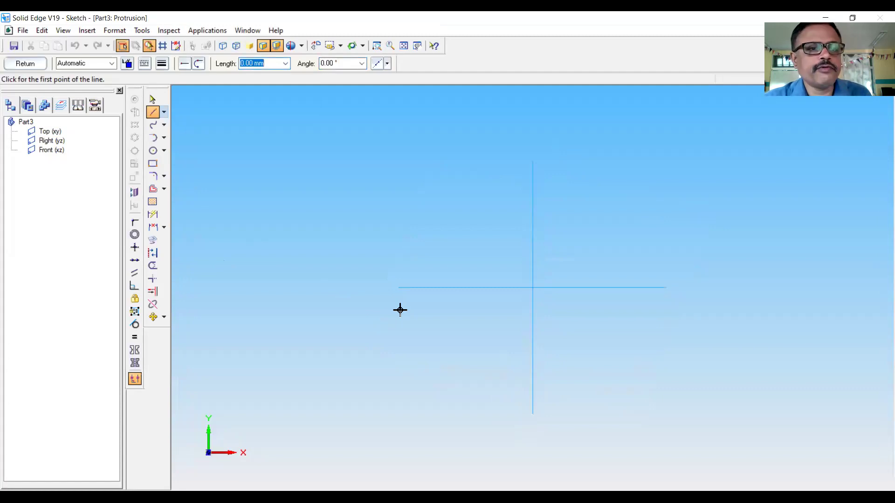
left_click(156, 167)
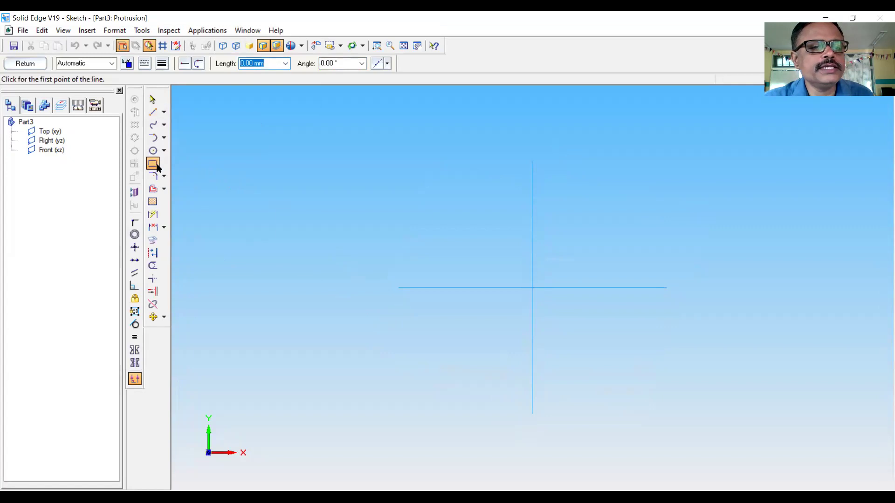
left_click(422, 195)
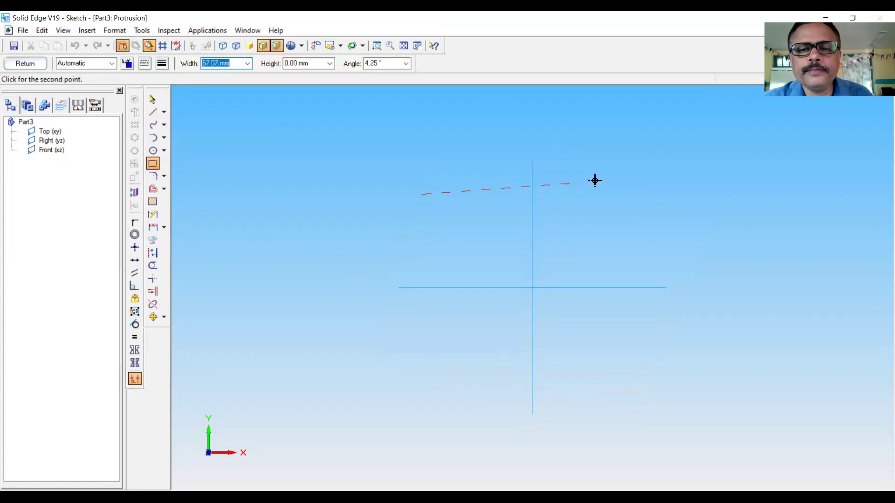
left_click(684, 195)
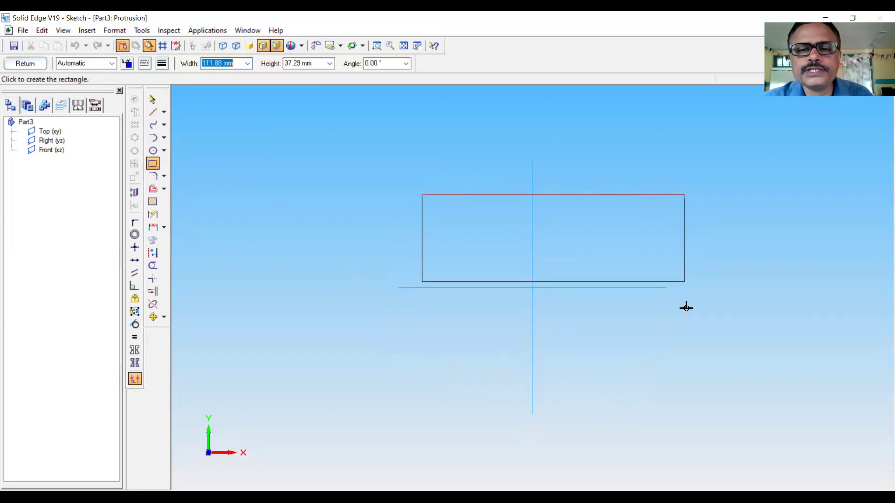
left_click(685, 385)
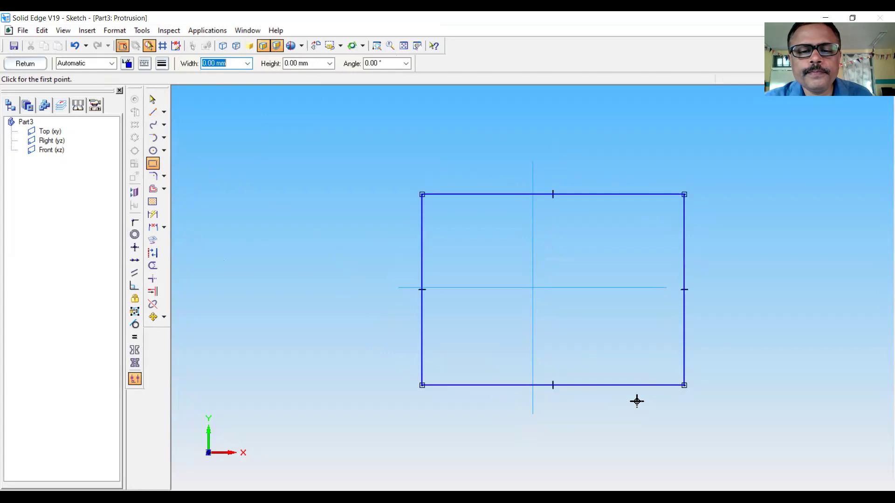
- Dimension the rectangle's bottom and right edges, setting the width to 140 mm and the height to 80 mm
left_click(152, 214)
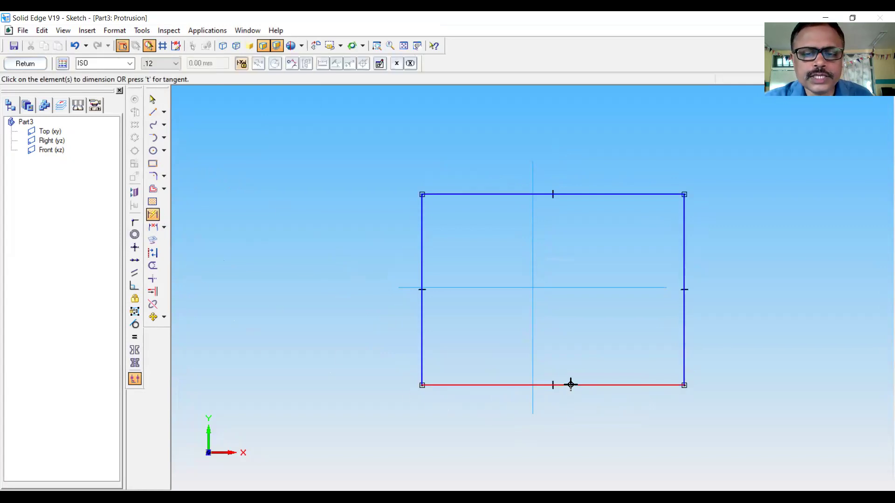
left_click(570, 385)
left_click(575, 432)
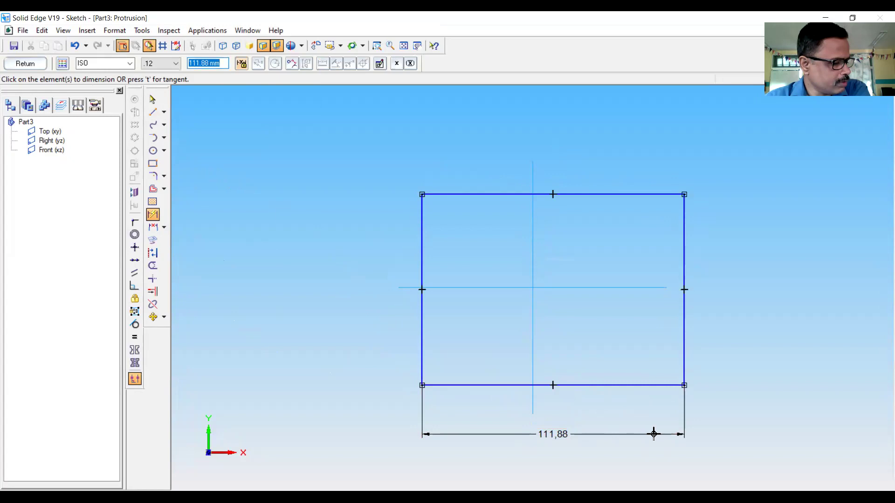
type("140")
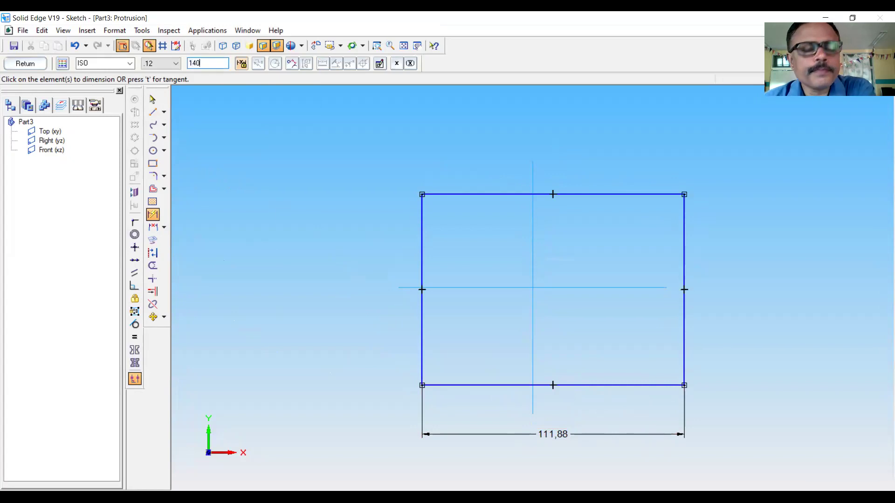
key("Return")
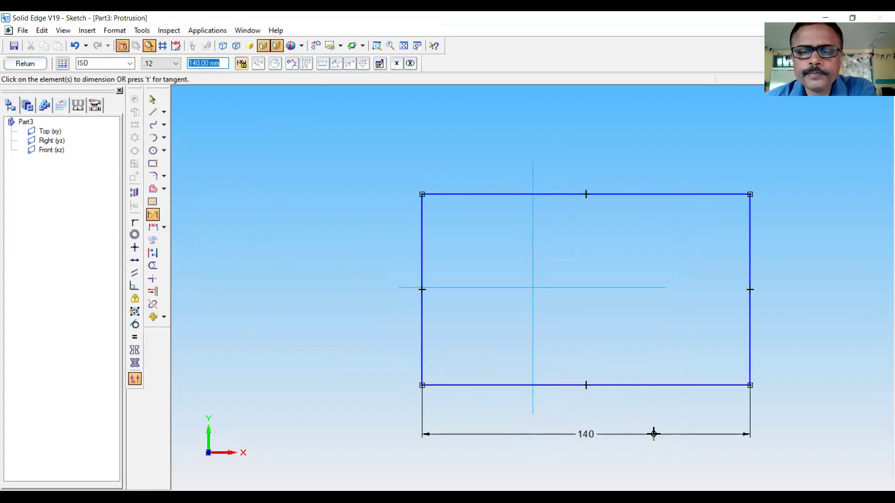
left_click(750, 303)
left_click(796, 304)
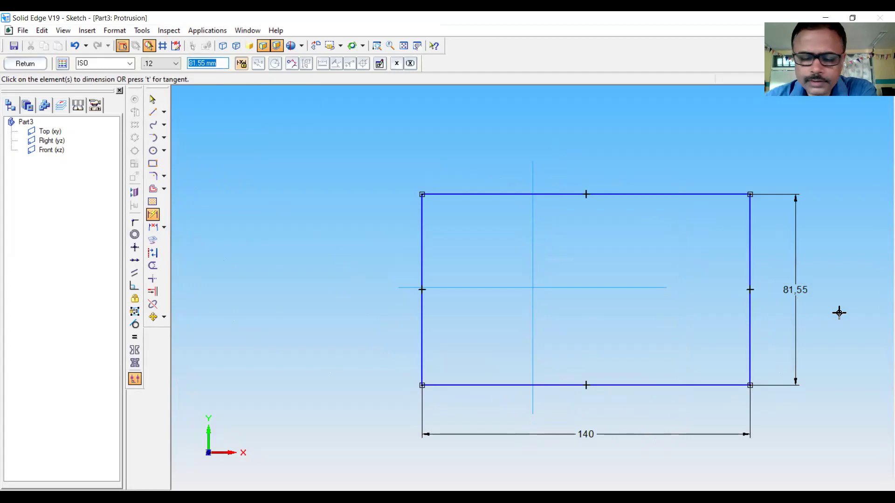
type("80")
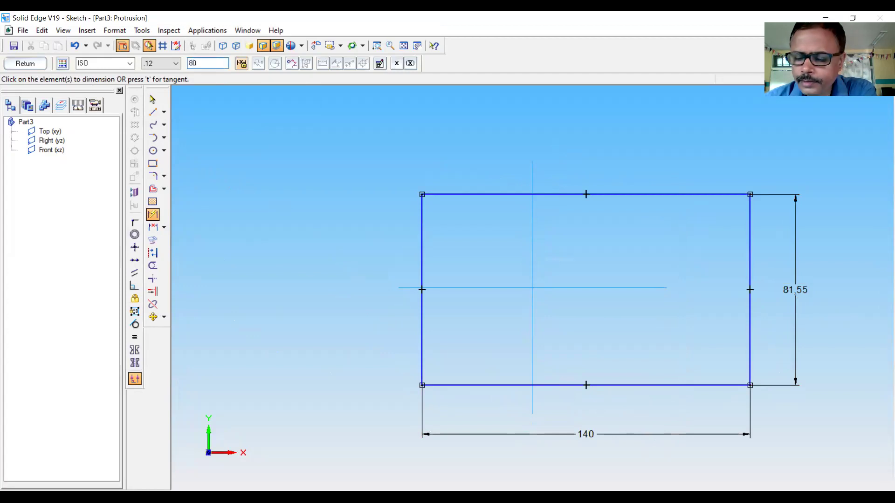
key("Return")
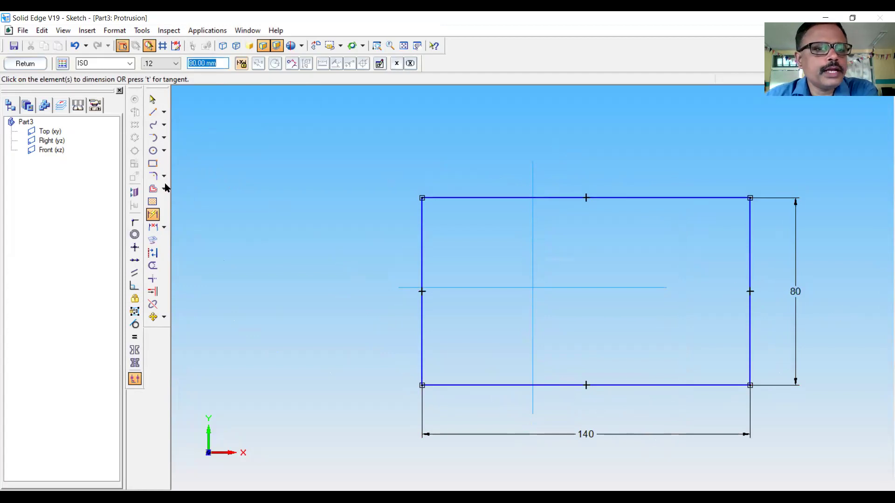
- Draw two 20 mm diameter circles by center inside the rectangle, one near the lower-left corner and one near the upper-right corner
left_click(154, 150)
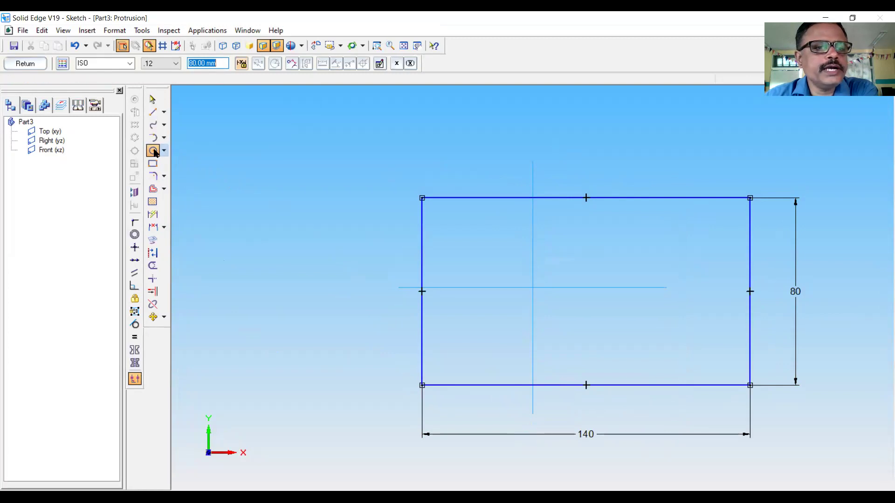
left_click(164, 151)
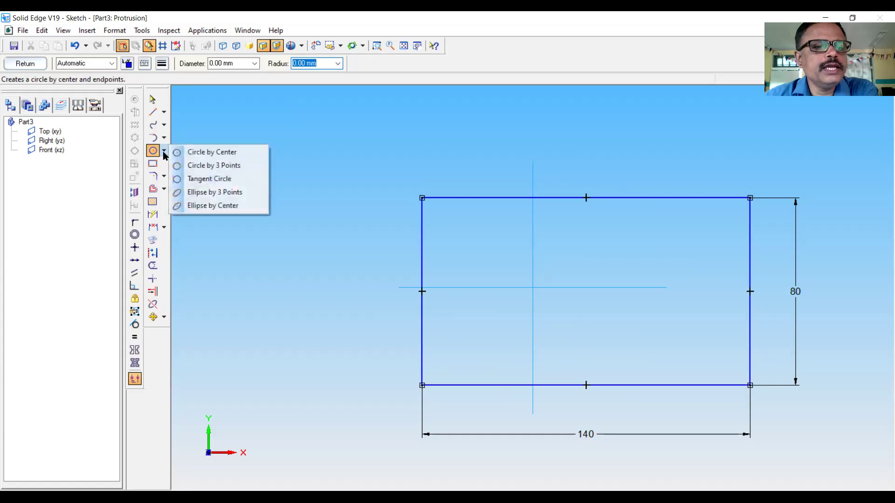
left_click(183, 153)
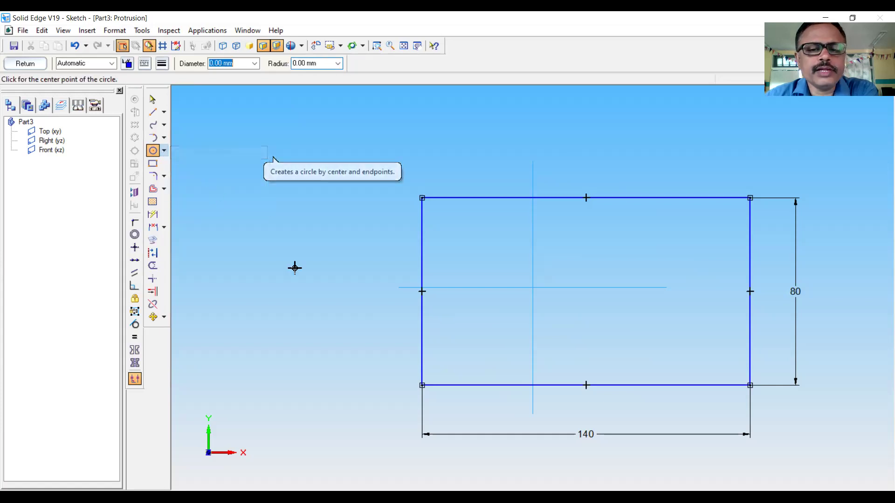
left_click(479, 334)
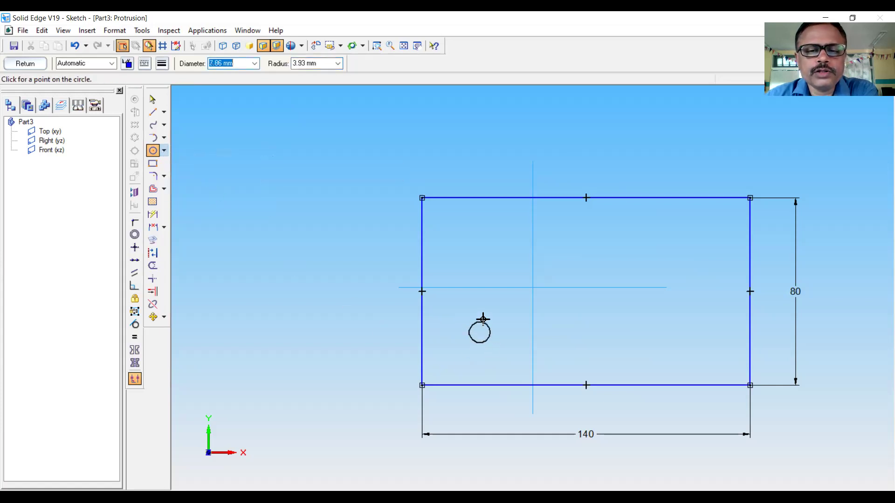
type("20")
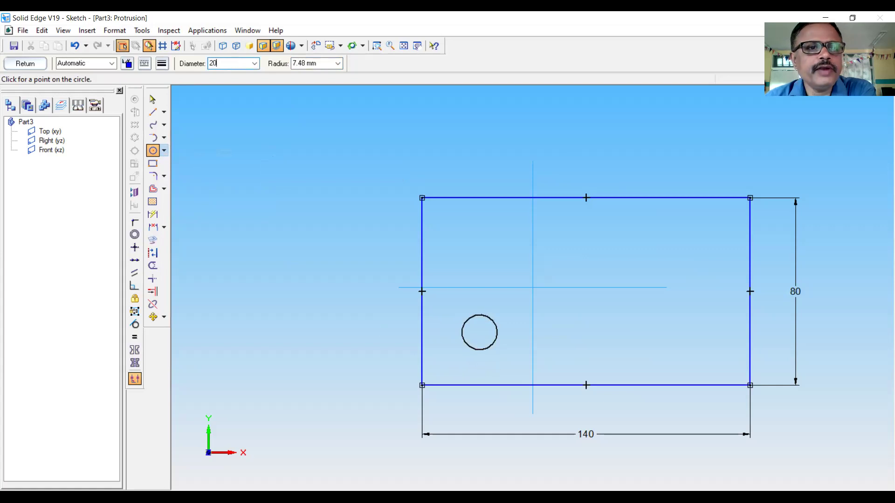
key("Return")
left_click(483, 313)
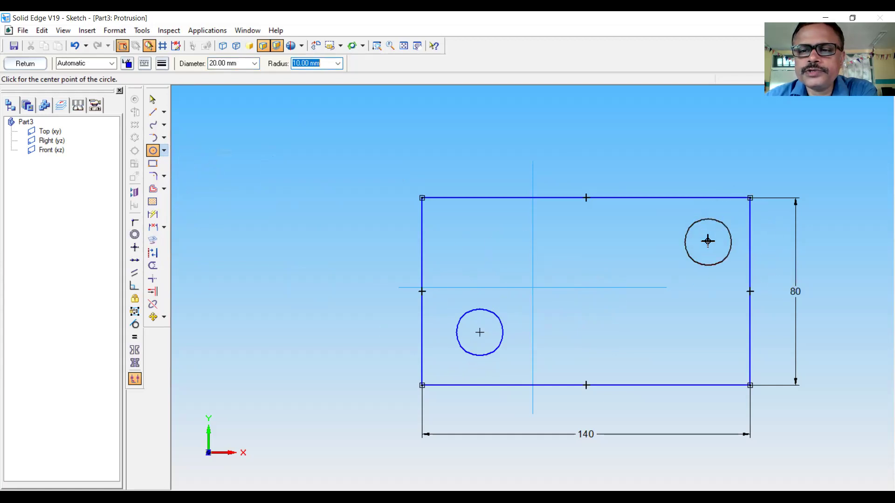
left_click(708, 240)
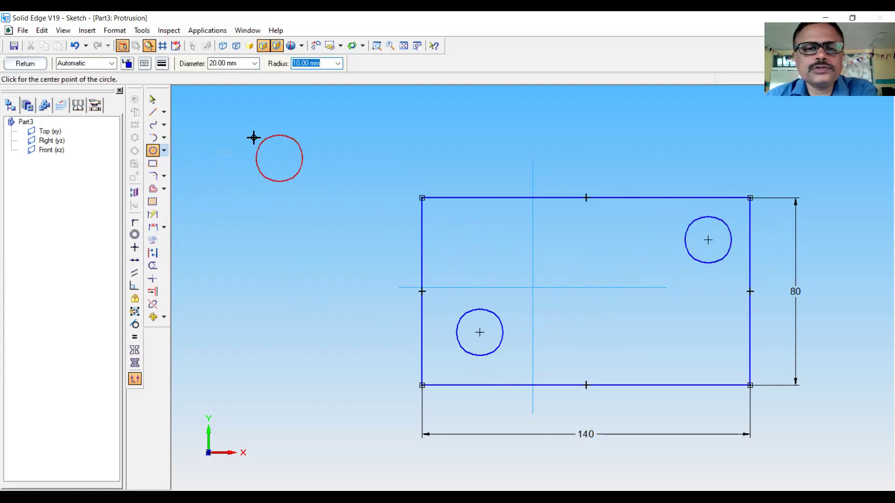
left_click(154, 100)
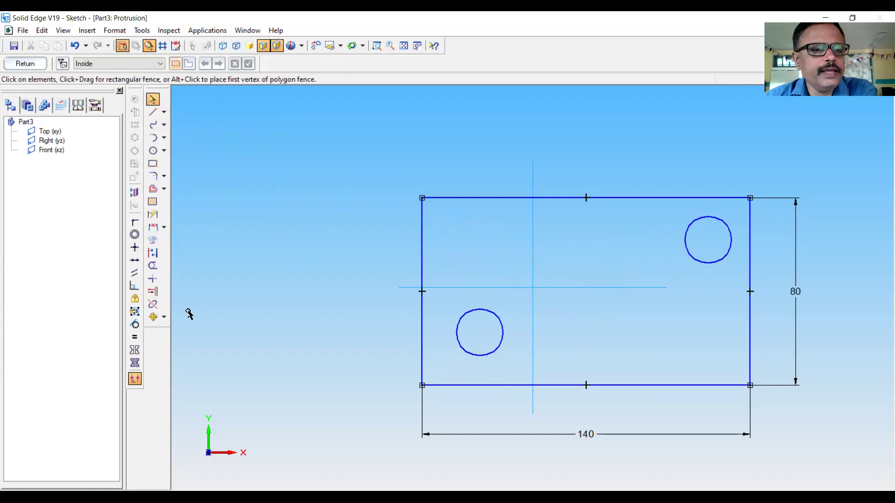
- Add diameter dimensions to both circles, placing their labels outside the rectangle
left_click(152, 214)
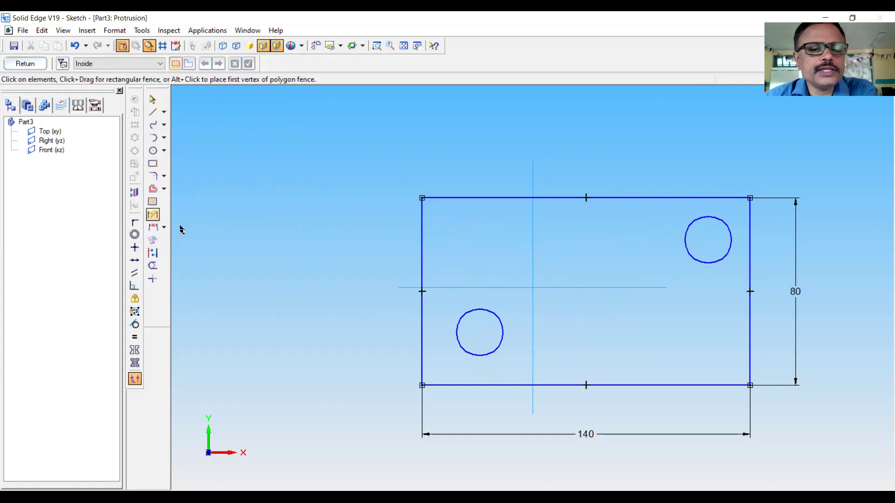
left_click(499, 317)
left_click(372, 298)
left_click(715, 219)
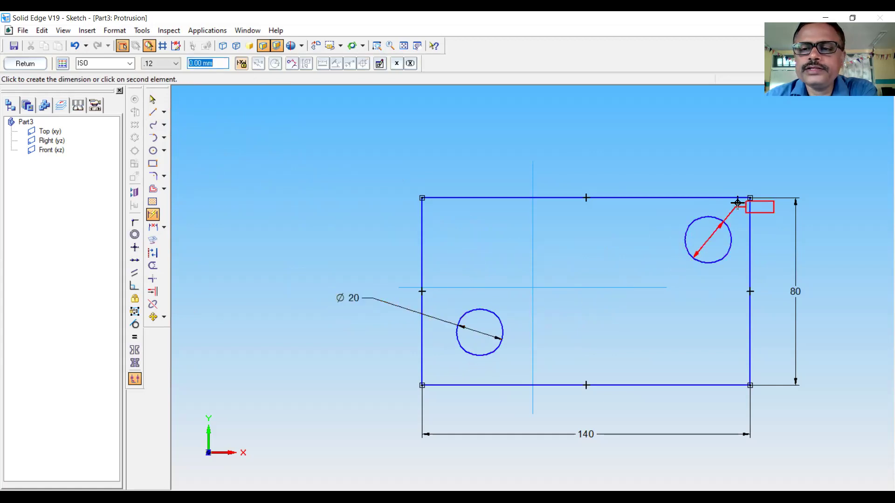
left_click(744, 164)
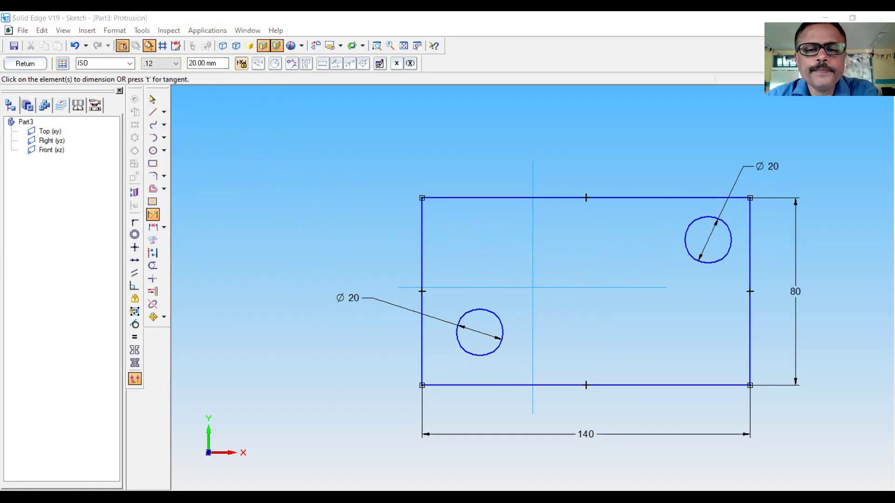
- Switch to PowerPoint to check the hole positions in the EX.9 drawing, and return to the Solid Edge sketch
key("alt+Tab")
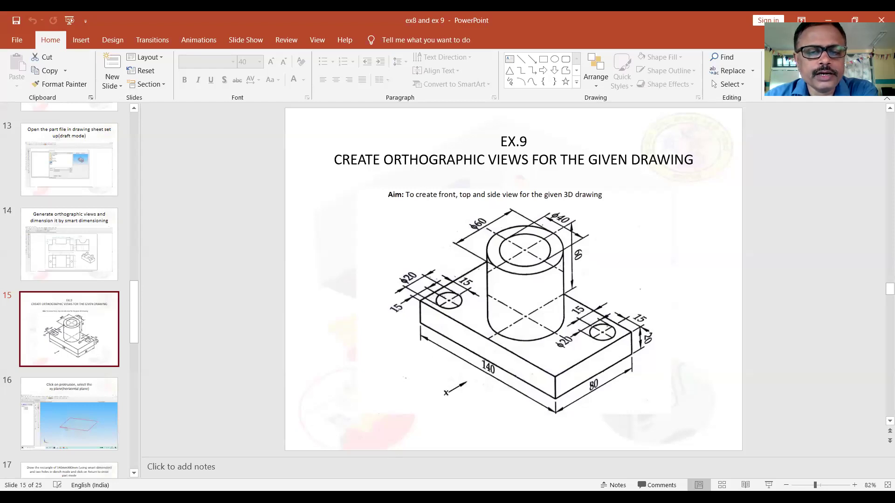
key("alt+Tab")
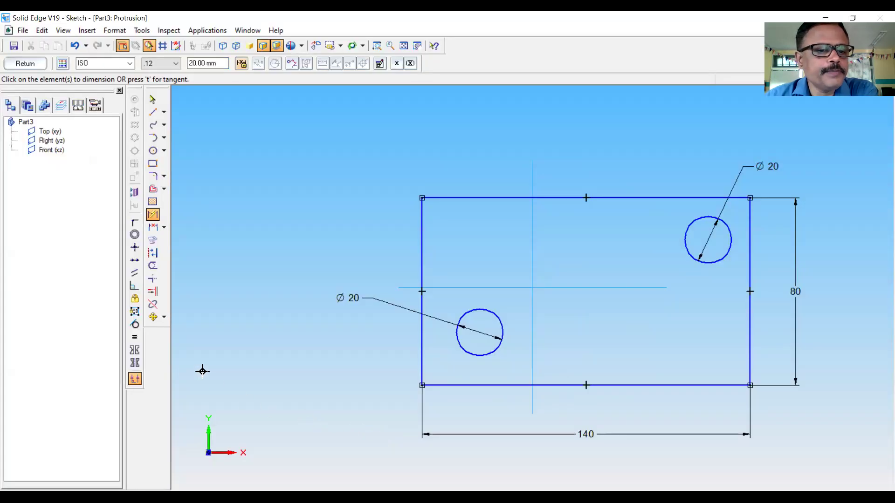
- Dimension the horizontal distance from the rectangle's left edge to the lower-left circle's center and set it to 15 mm
left_click(164, 227)
left_click(189, 231)
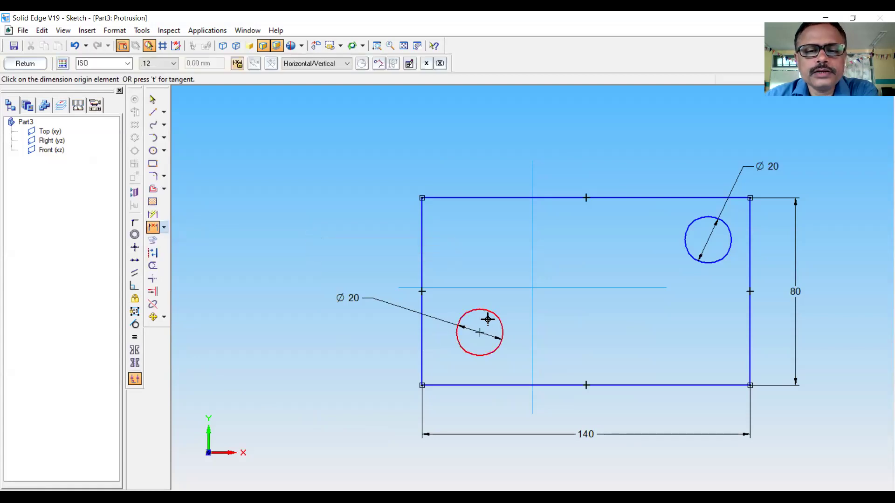
left_click(480, 333)
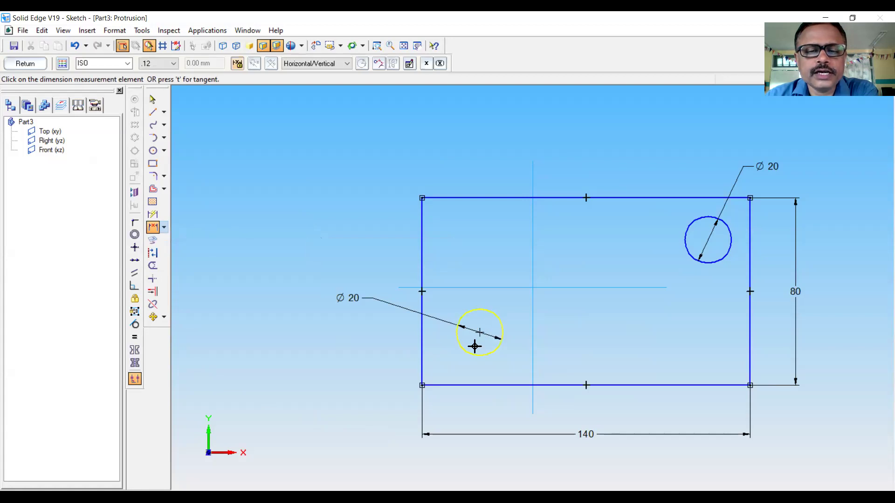
left_click(455, 386)
left_click(462, 418)
type("15")
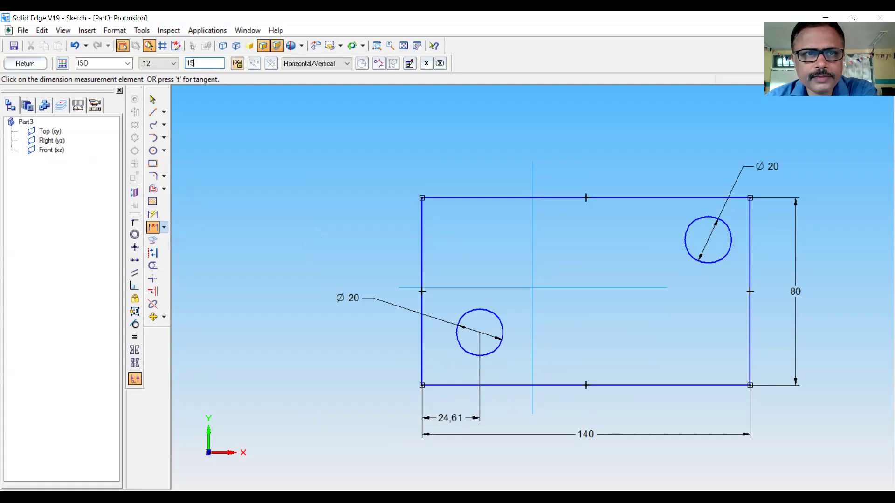
key("Return")
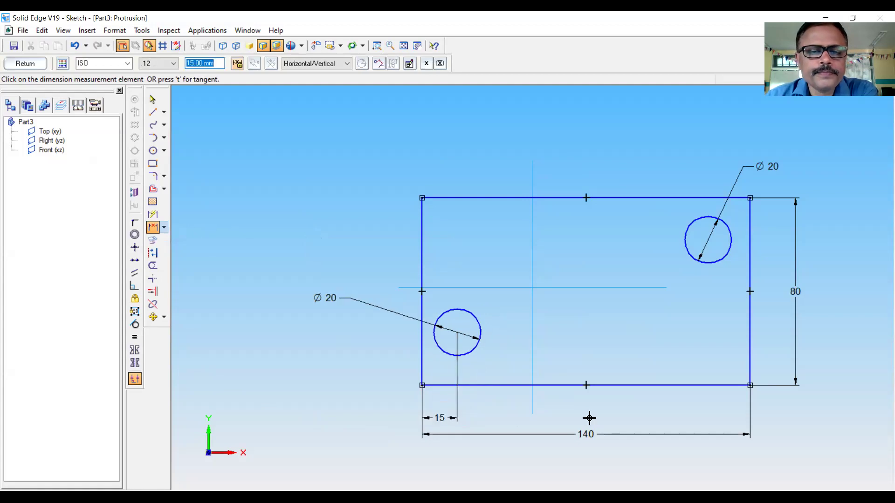
- Dimension the vertical distance from the rectangle's bottom edge to the lower-left circle's center and set it to 15 mm
left_click(153, 228)
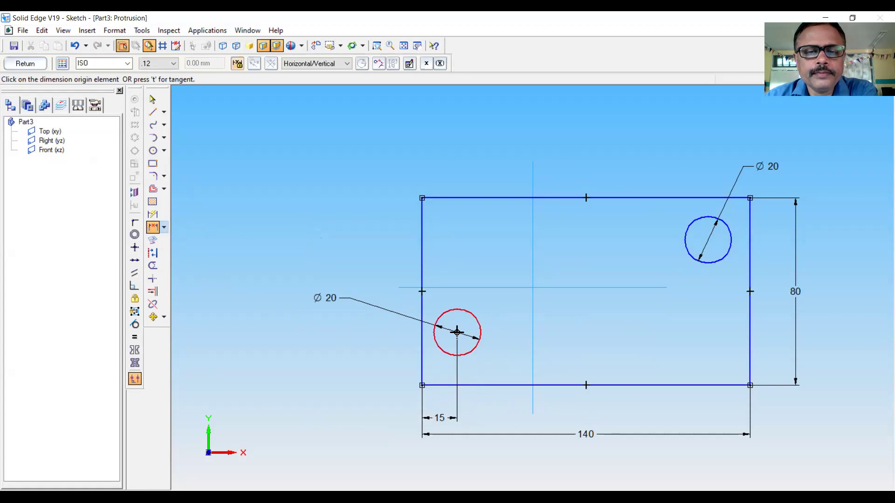
left_click(457, 332)
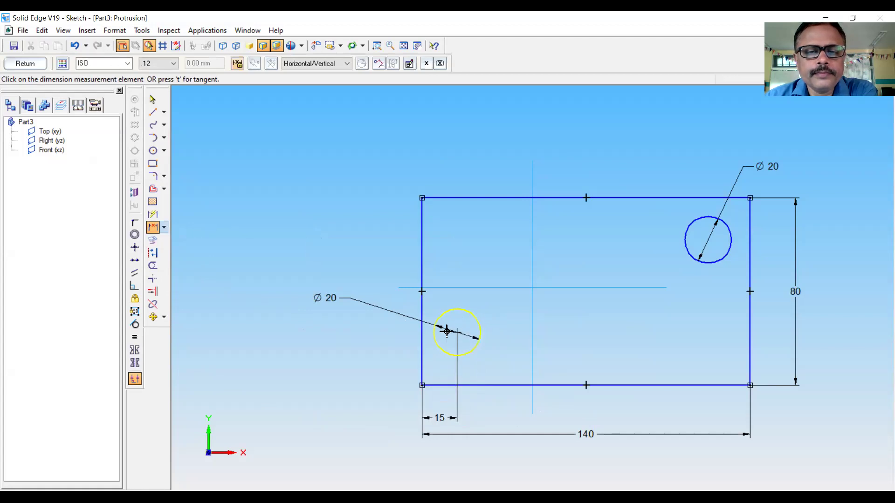
left_click(422, 330)
left_click(376, 359)
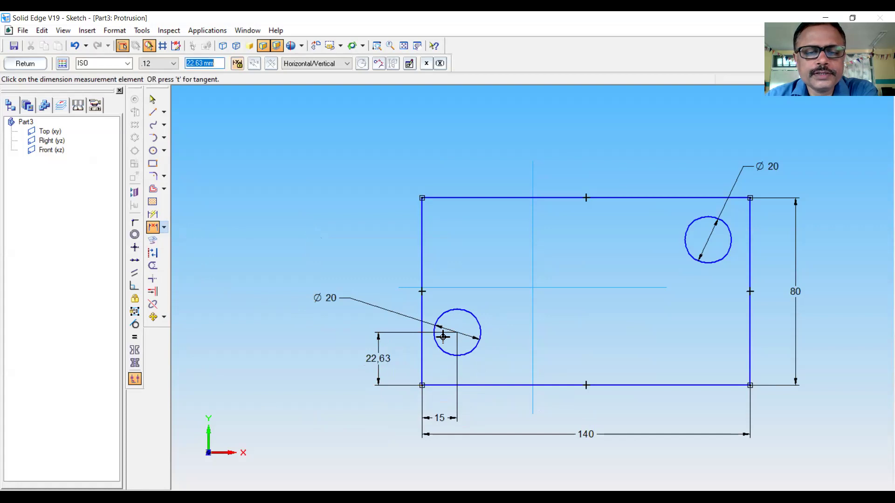
type("15")
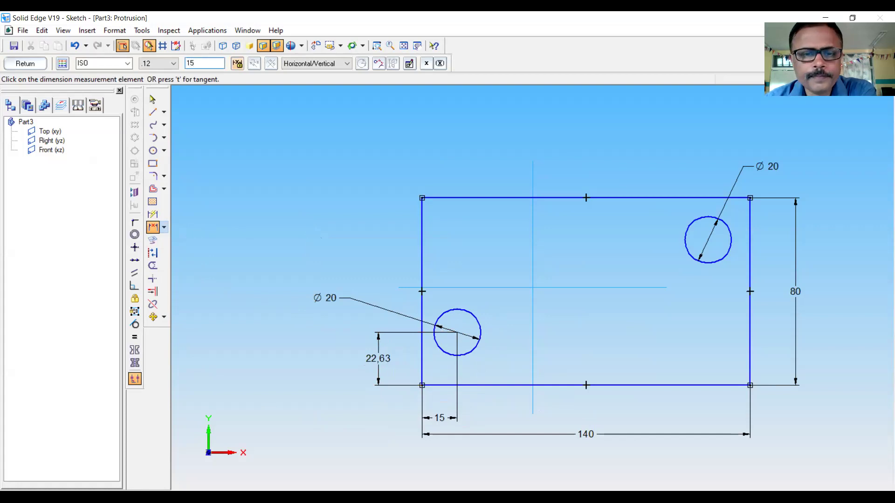
key("Return")
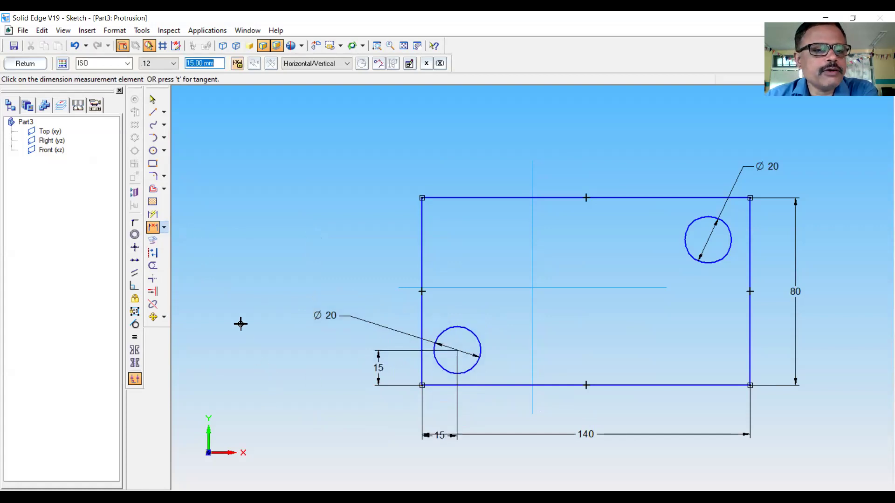
- Dimension the vertical distance from the rectangle's top edge to the upper-right circle's center and set it to 15 mm
left_click(164, 229)
left_click(182, 232)
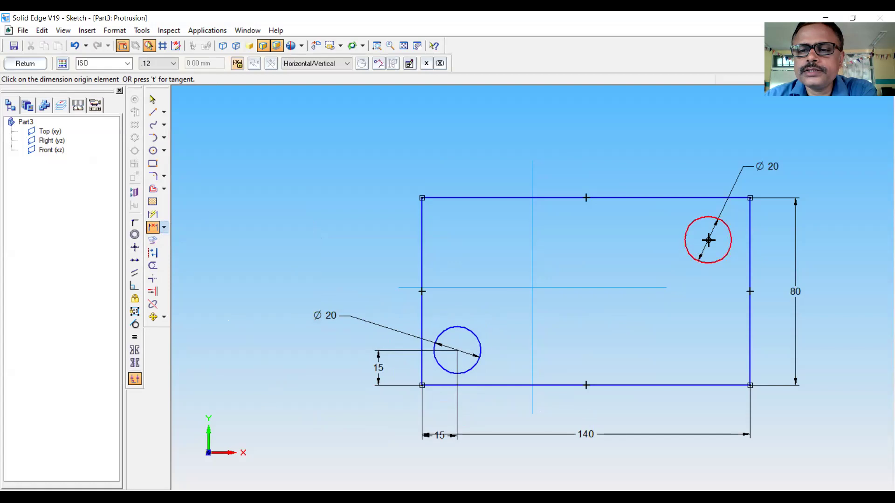
left_click(708, 240)
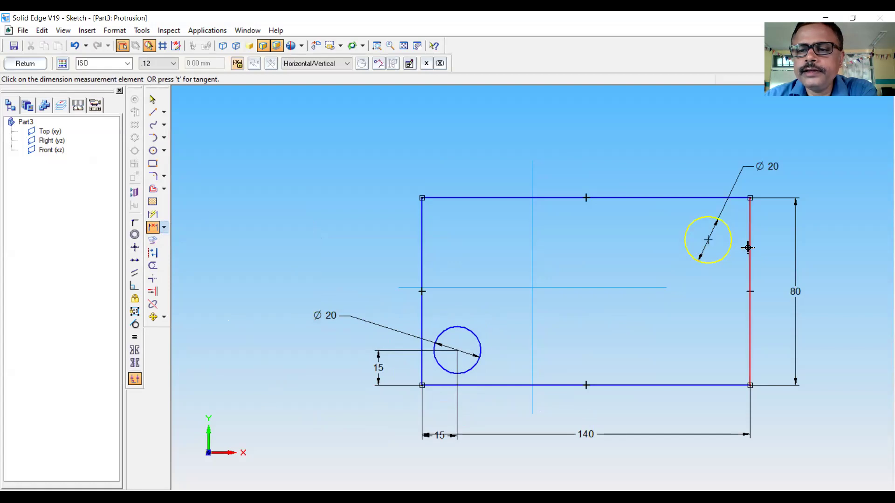
left_click(749, 248)
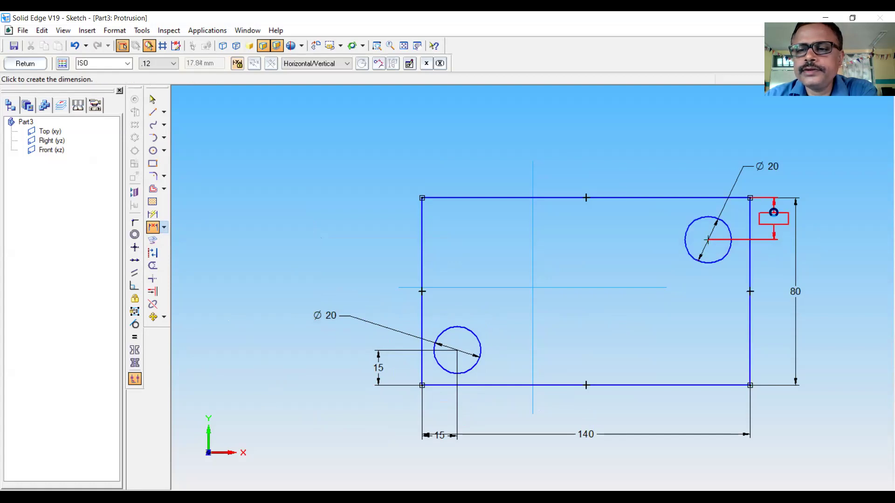
left_click(780, 226)
type("15")
key("Return")
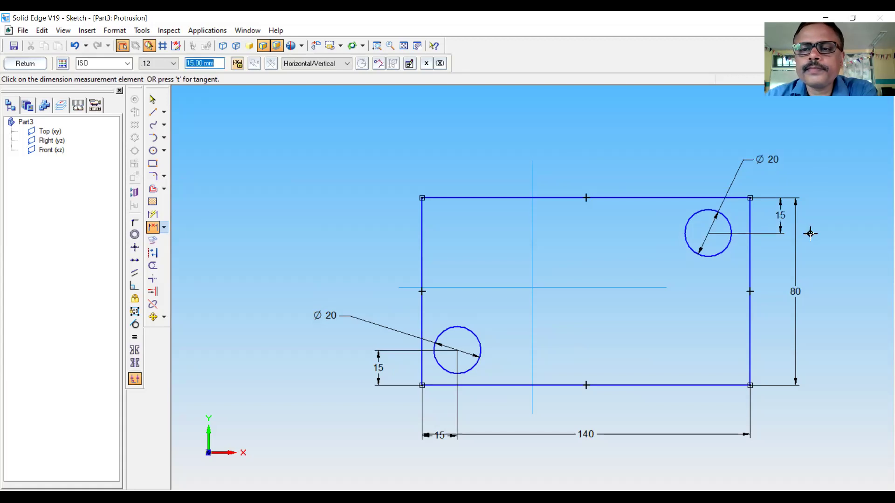
- Dimension the horizontal distance from the rectangle's right edge to the upper-right circle's center and set it to 15 mm
left_click(153, 228)
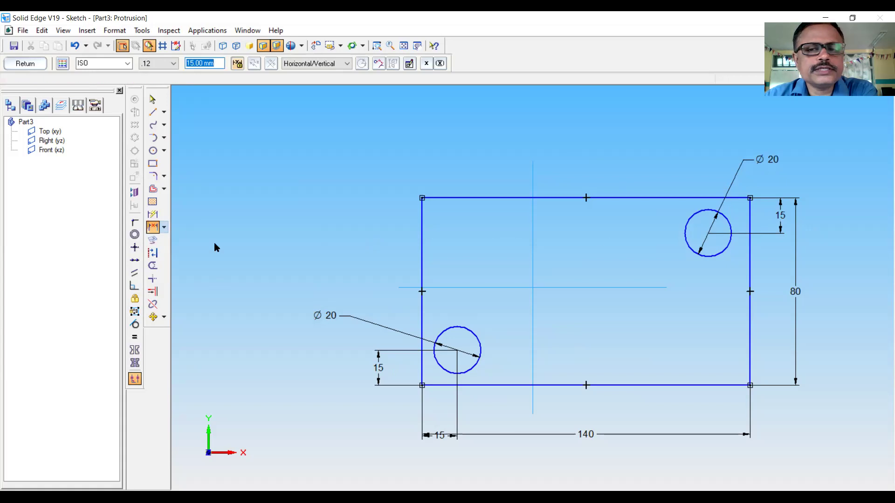
left_click(707, 236)
left_click(704, 198)
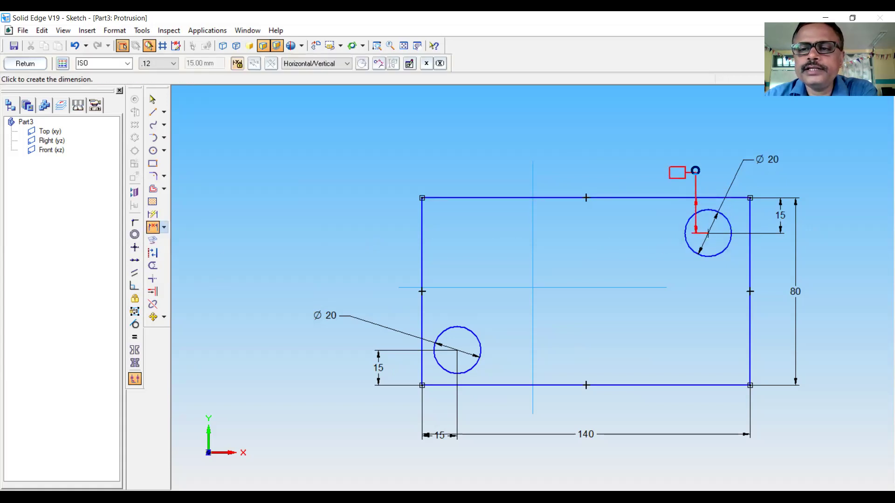
left_click(719, 152)
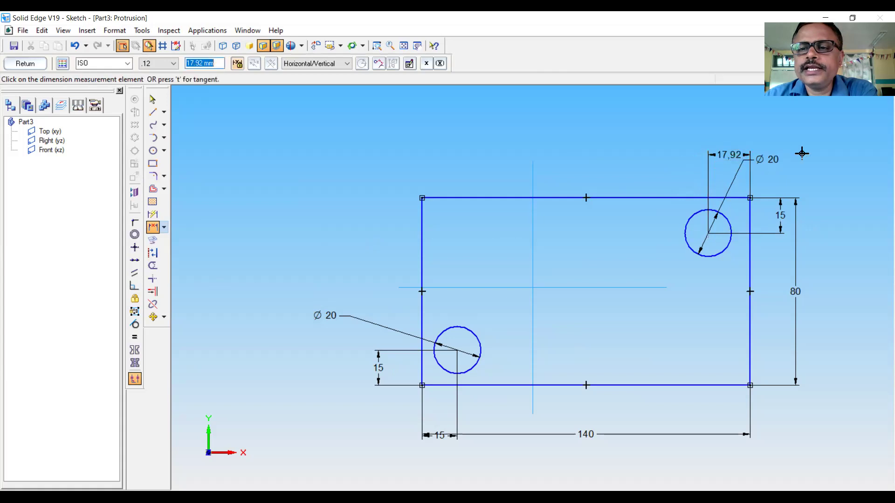
type("1")
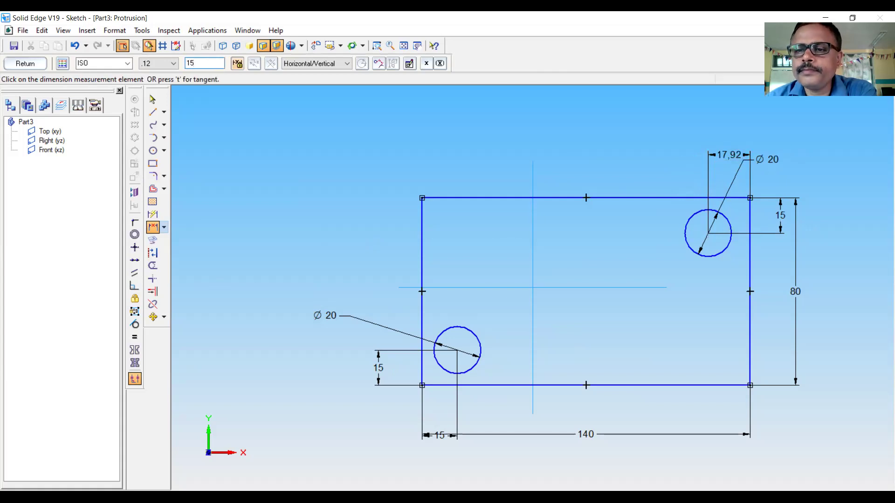
type("5")
key("Return")
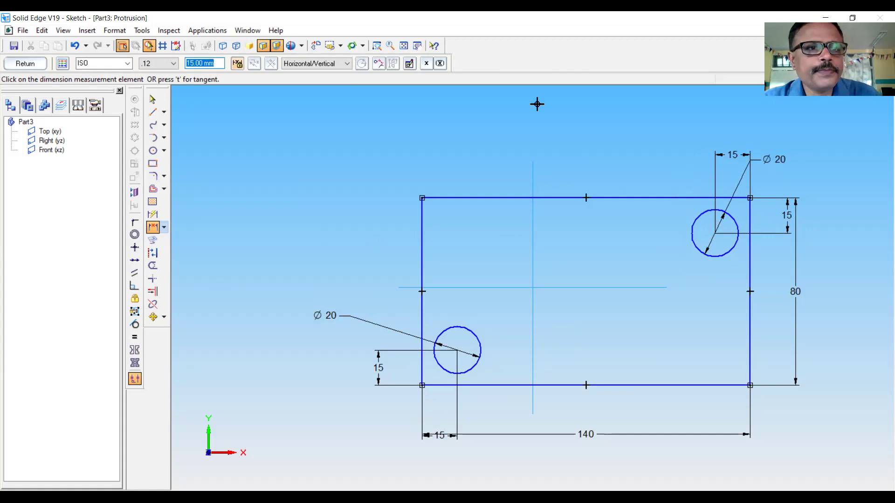
- Close the sketch and extrude the plate profile symmetrically by 20 mm in total, finishing the protrusion
left_click(24, 64)
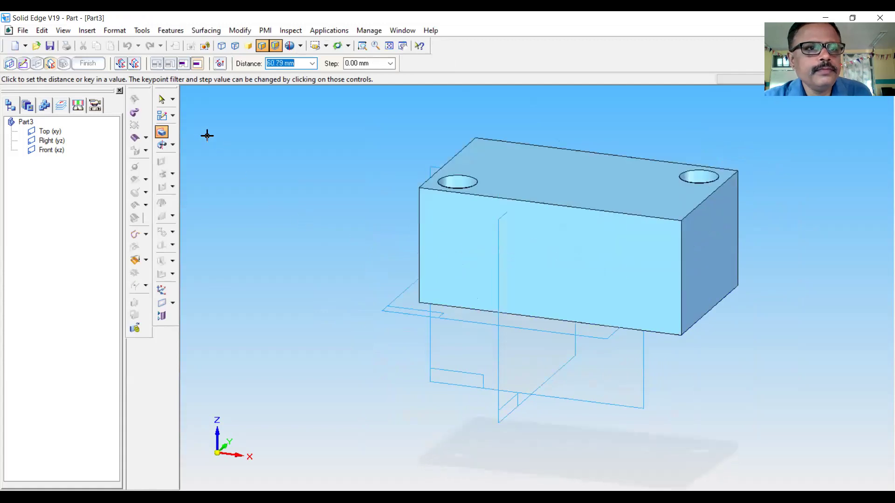
left_click(135, 64)
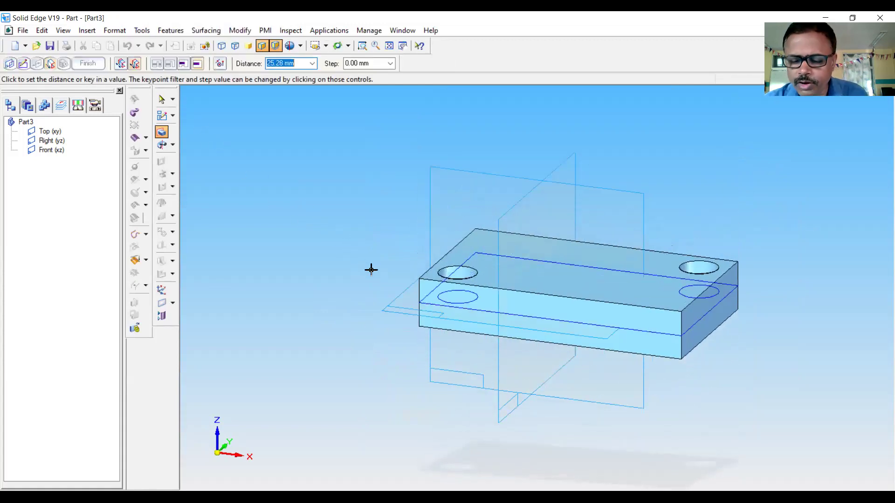
type("20")
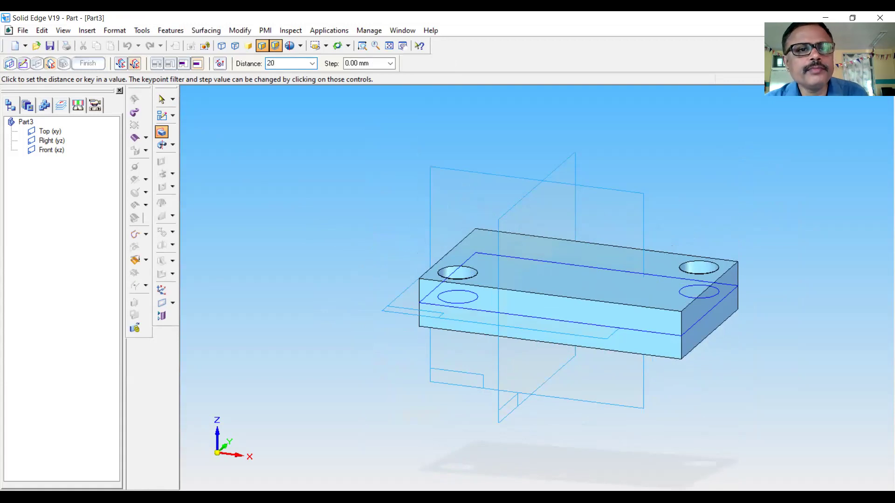
key("Return")
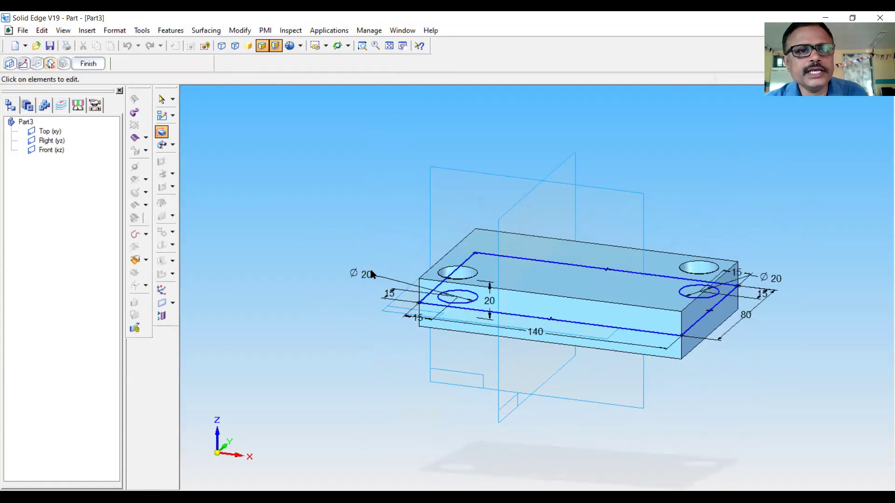
left_click(95, 62)
left_click(93, 62)
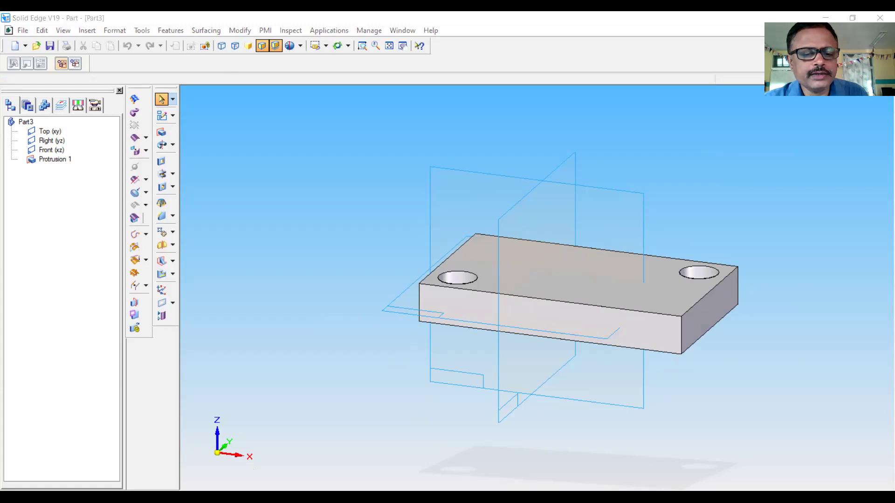
- Check the cylinder's dimensions on the EX.9 slide in PowerPoint, return to Solid Edge and start a protrusion sketch on the plate's top face
key("alt+Tab")
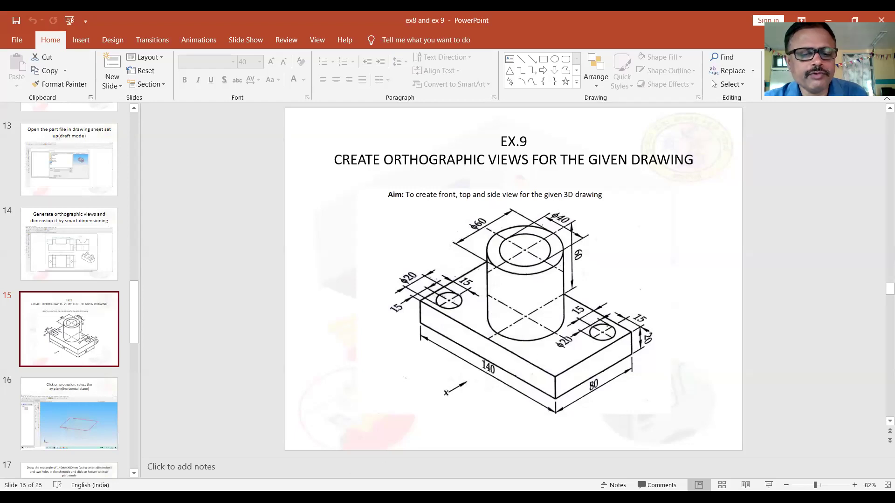
key("alt+Tab")
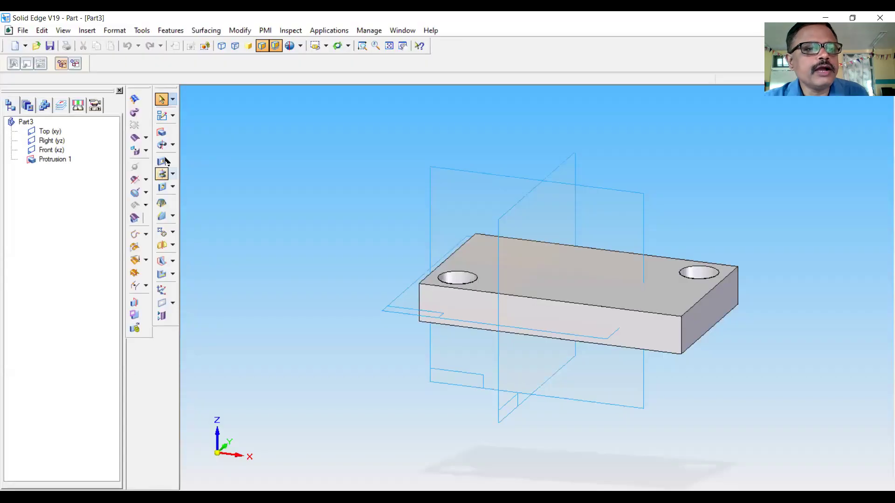
left_click(162, 134)
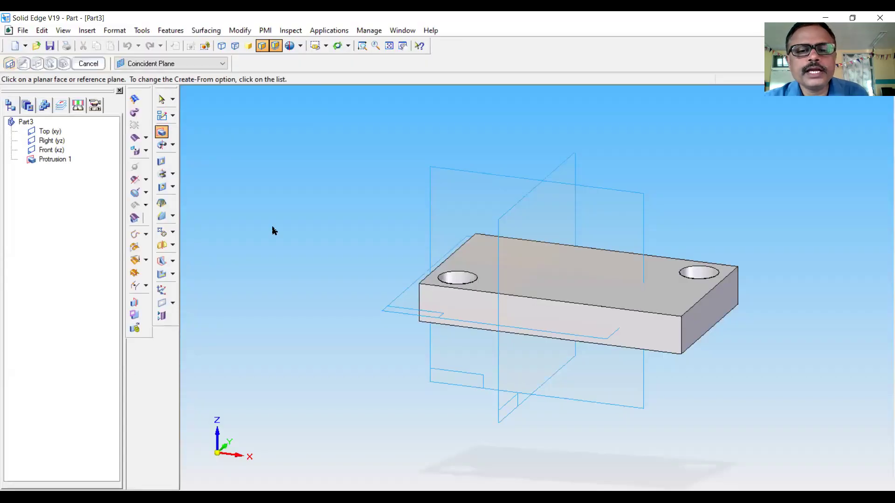
left_click(478, 278)
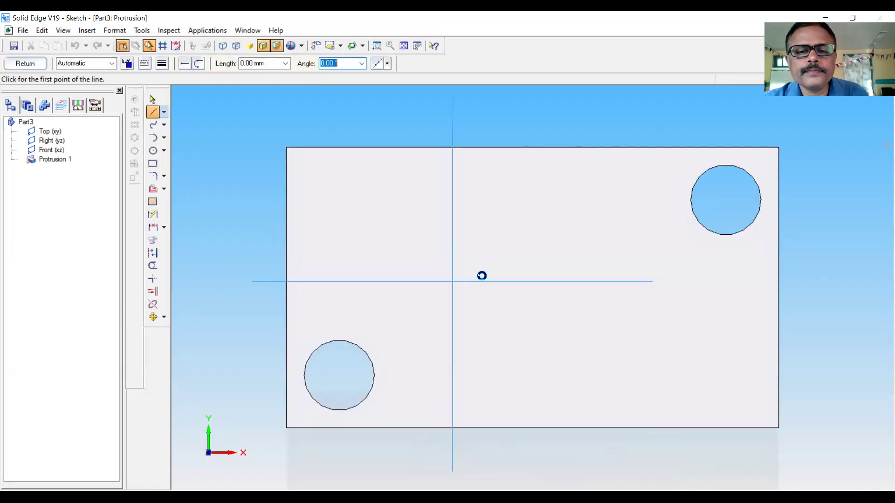
- Draw two concentric circles, 60 mm and 40 mm in diameter, at the middle of the plate's top face
left_click(152, 151)
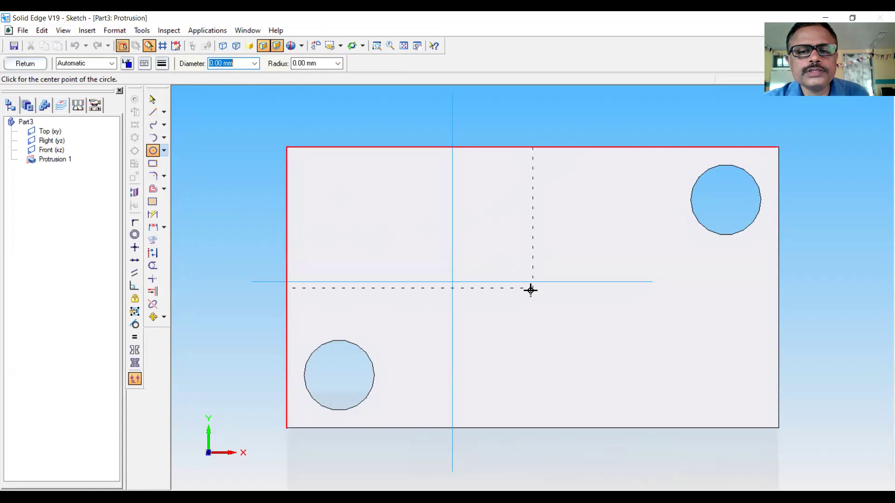
left_click(530, 290)
type("60")
key("Return")
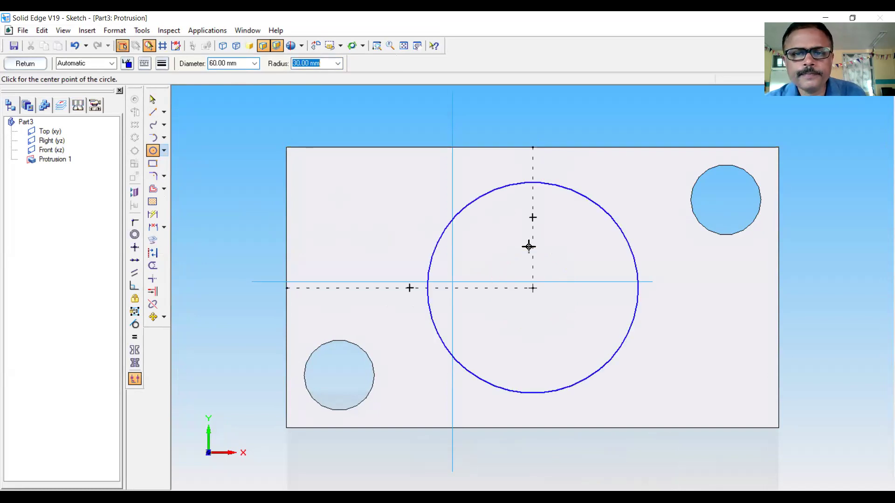
left_click(153, 151)
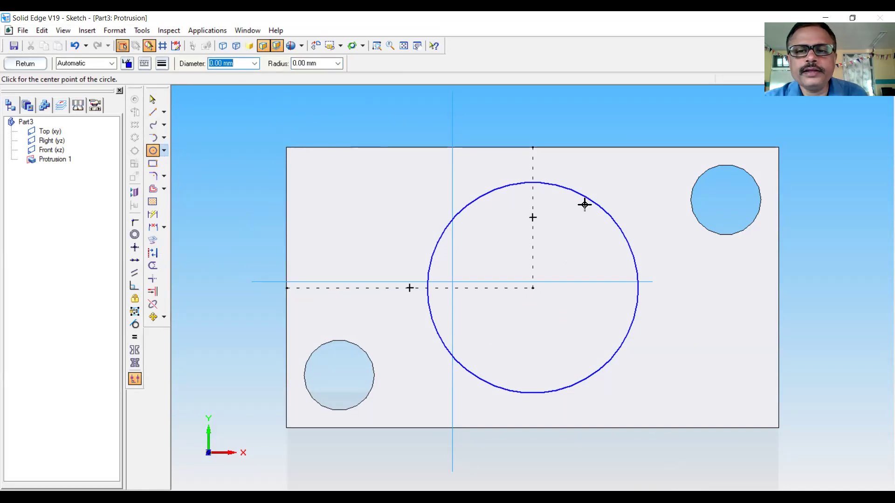
left_click(533, 289)
type("40")
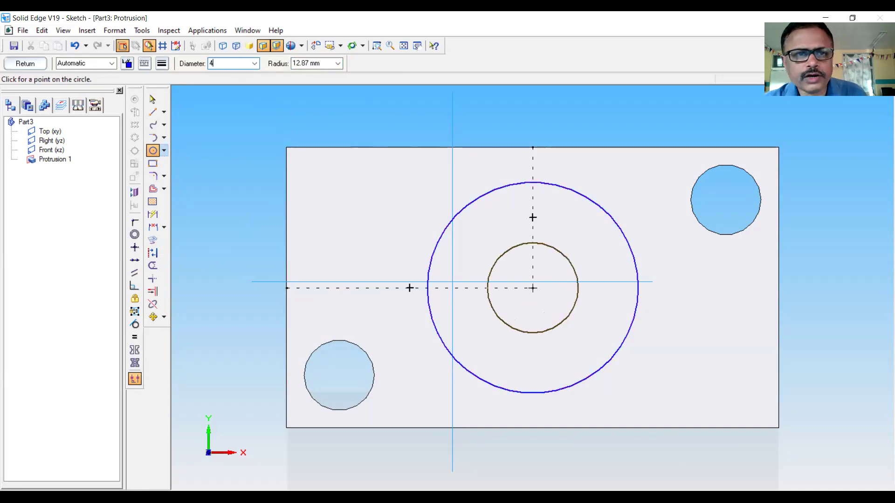
key("Return")
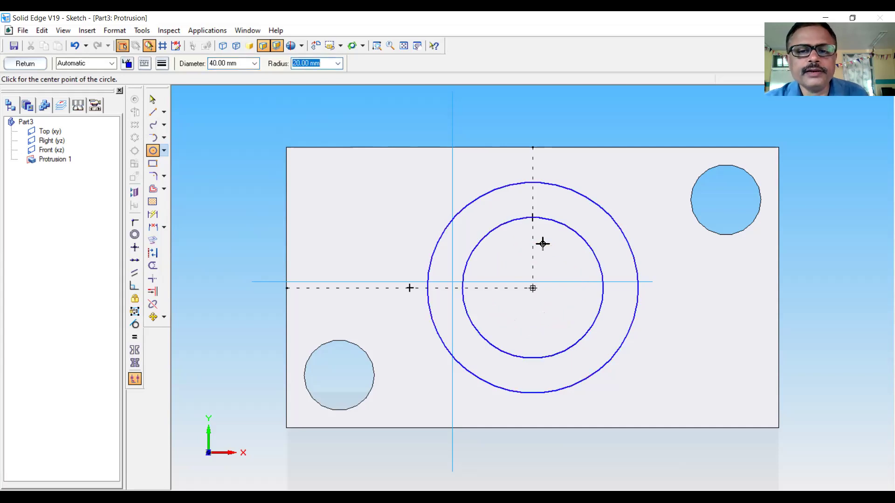
- Add a diameter dimension to the outer circle, placing its label above the plate
left_click(154, 100)
left_click(153, 214)
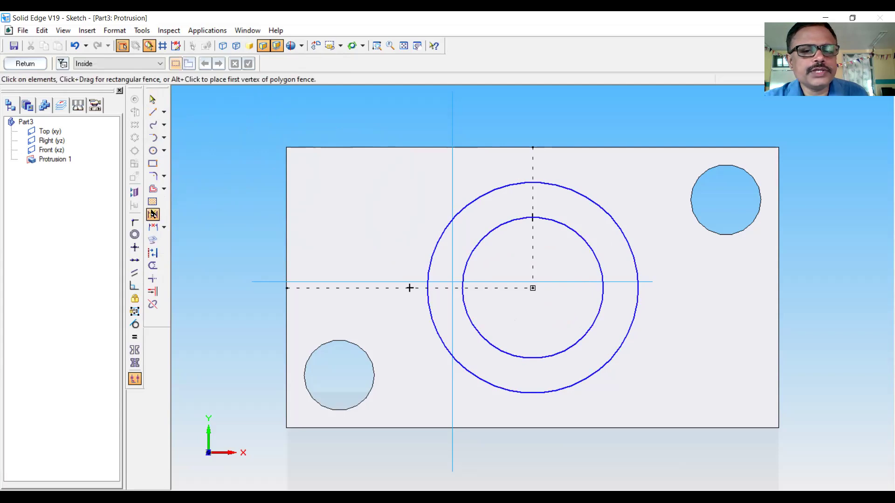
left_click(550, 181)
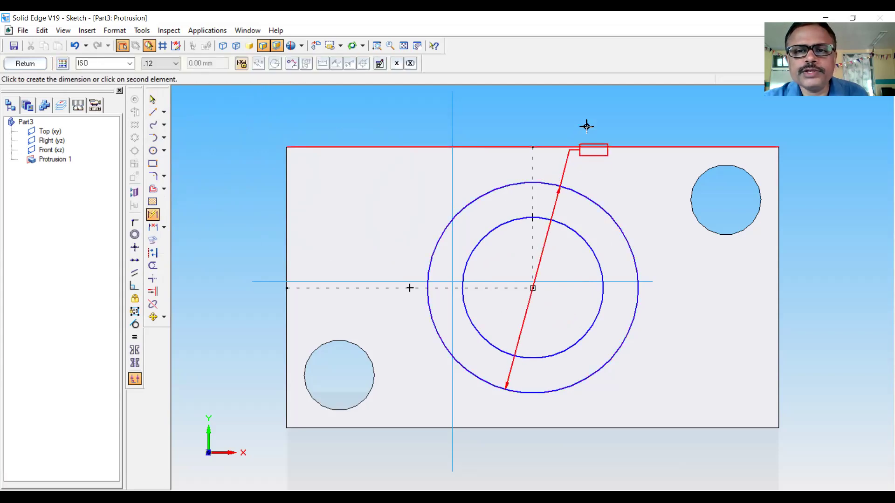
left_click(594, 113)
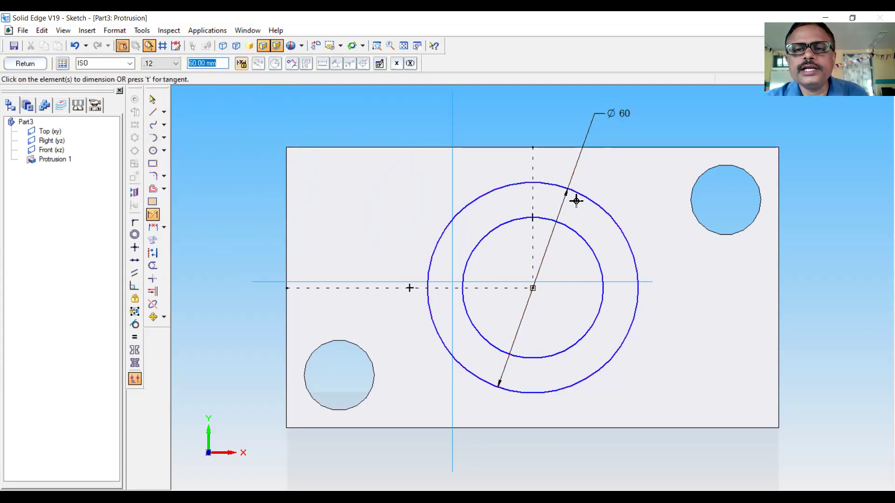
- Dimension the inner circle's diameter above the plate, and extrude the ring profile upward by 60 mm, finishing the protrusion
left_click(516, 221)
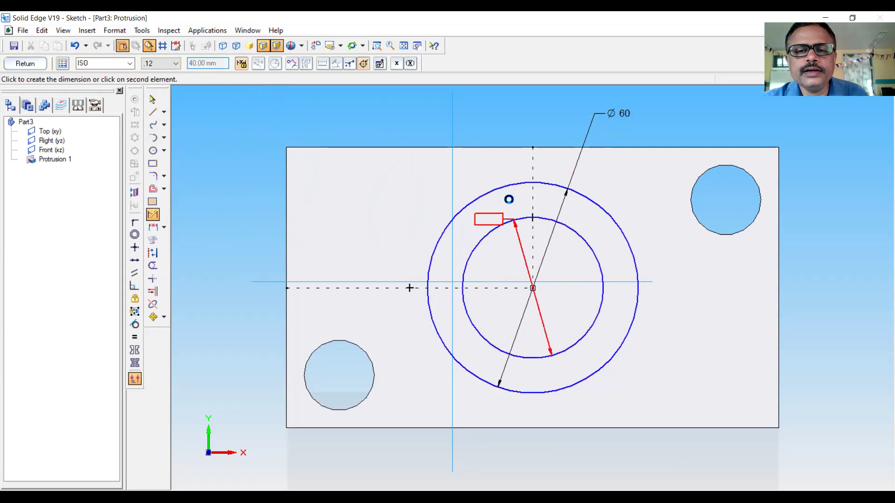
left_click(494, 123)
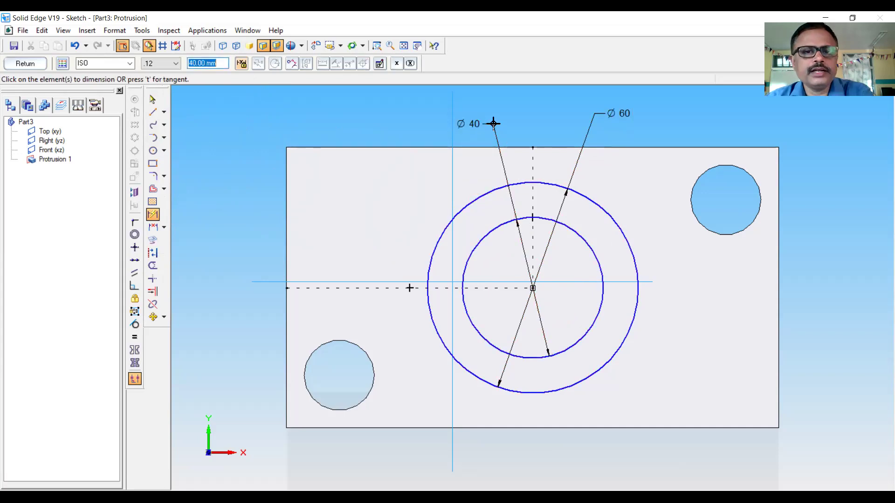
left_click(40, 63)
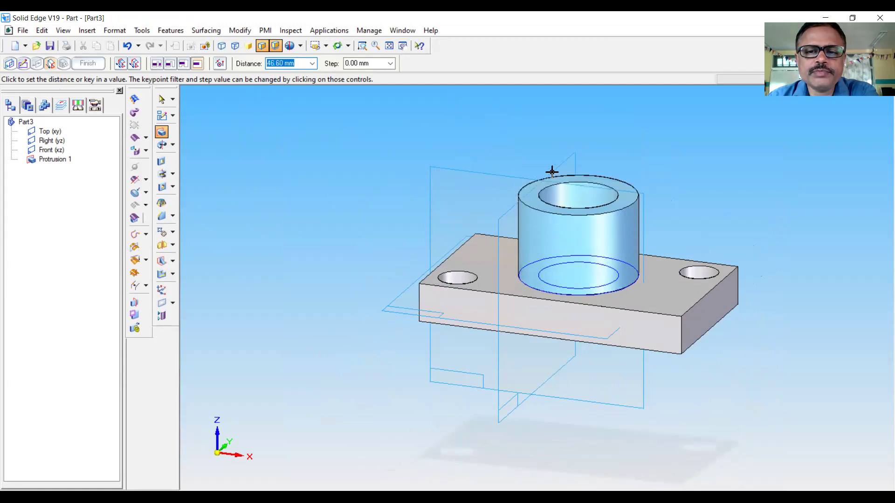
type("60")
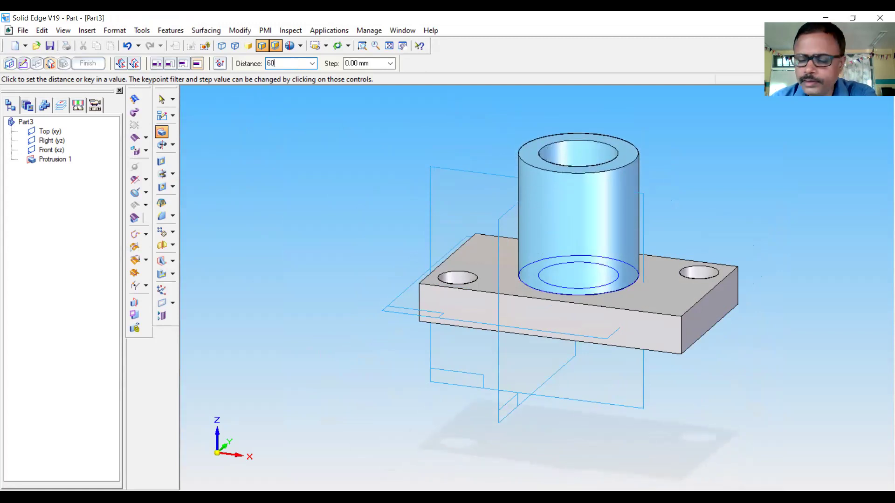
key("Return")
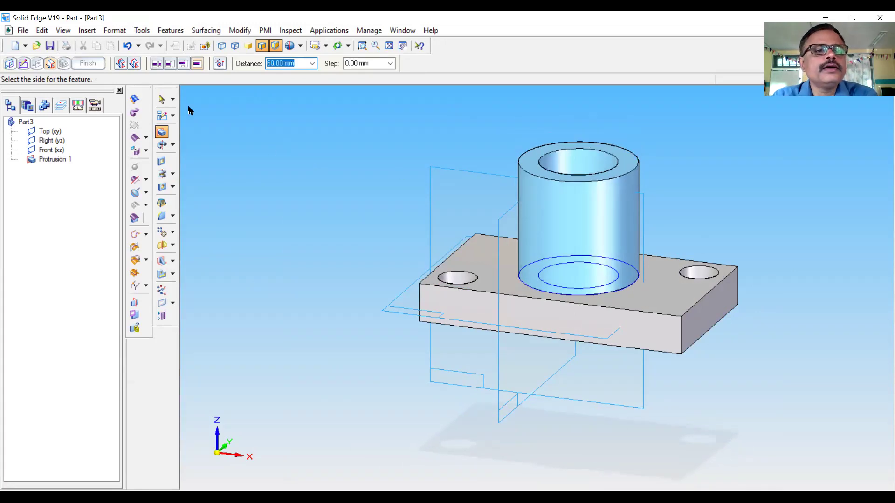
left_click(301, 157)
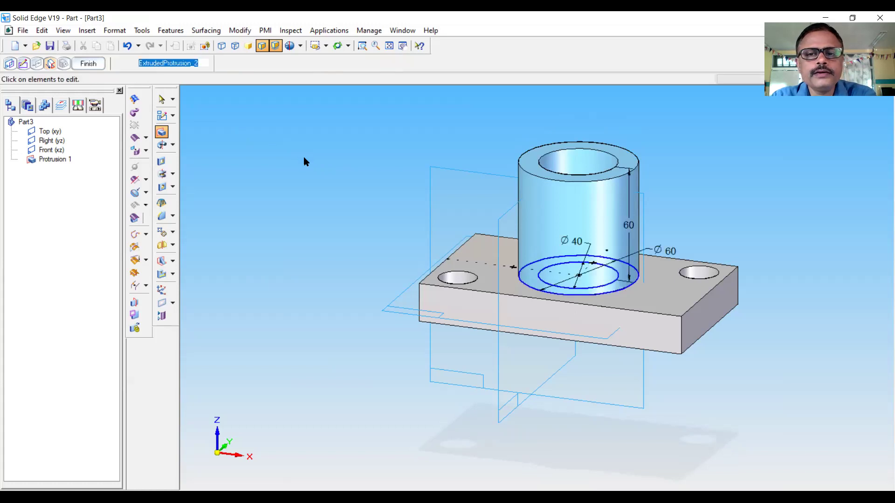
left_click(88, 63)
left_click(88, 64)
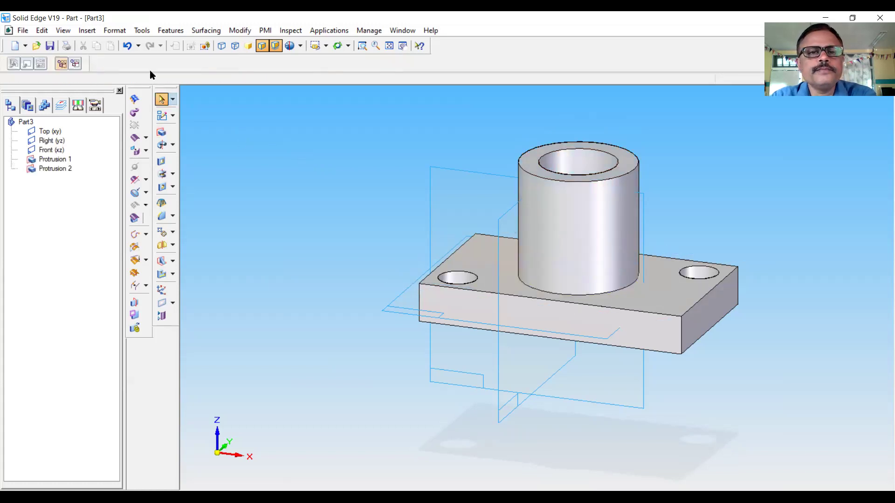
- Save the finished part in the Documents folder as "model no 9", accepting the default file properties
left_click(316, 45)
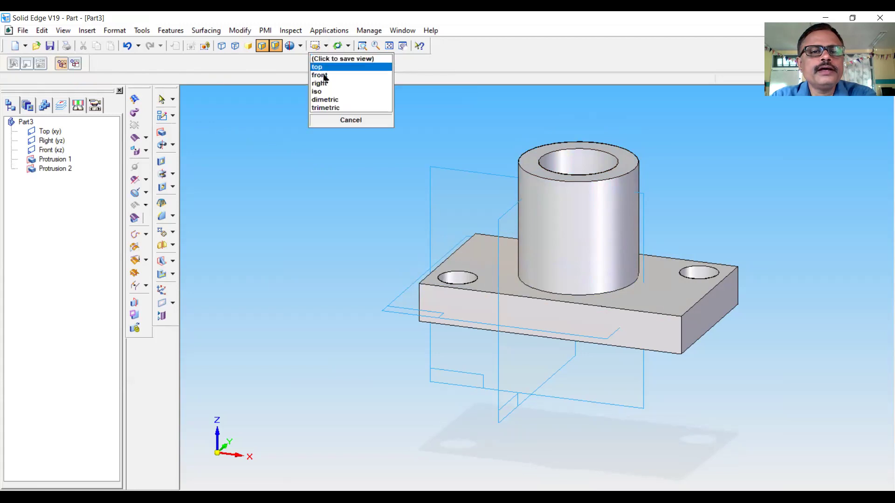
left_click(325, 99)
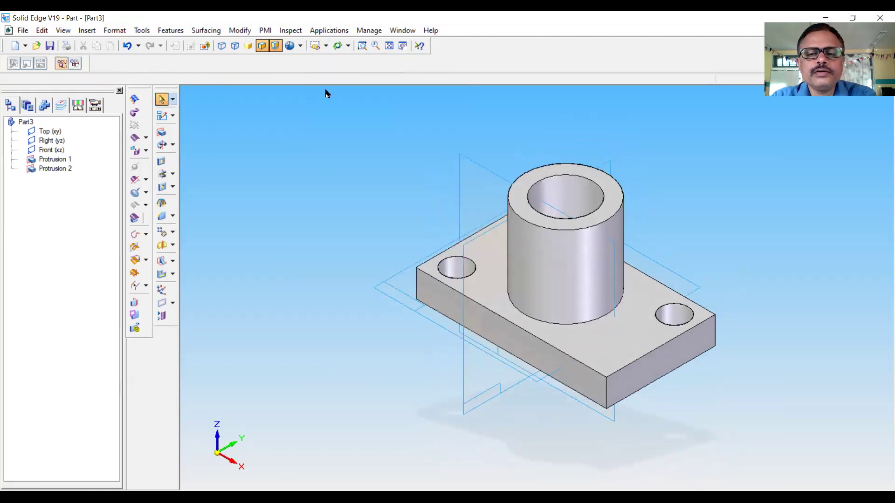
left_click(23, 31)
left_click(58, 104)
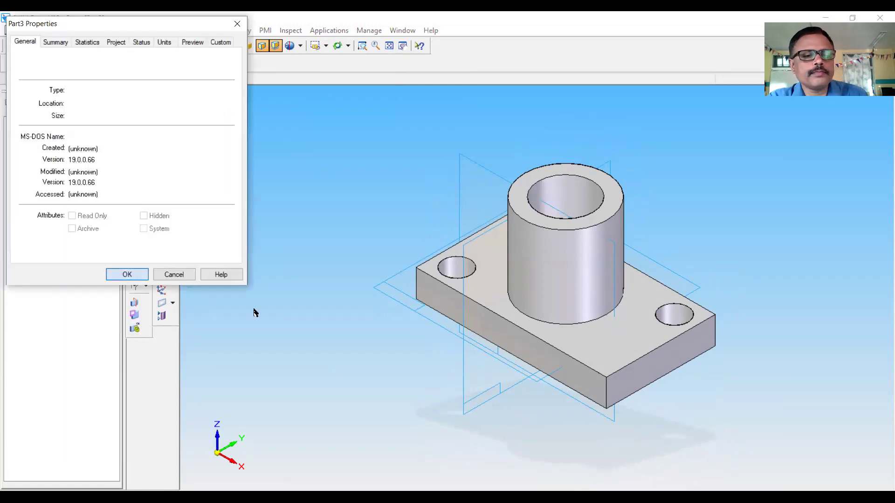
key("Return")
type("mode")
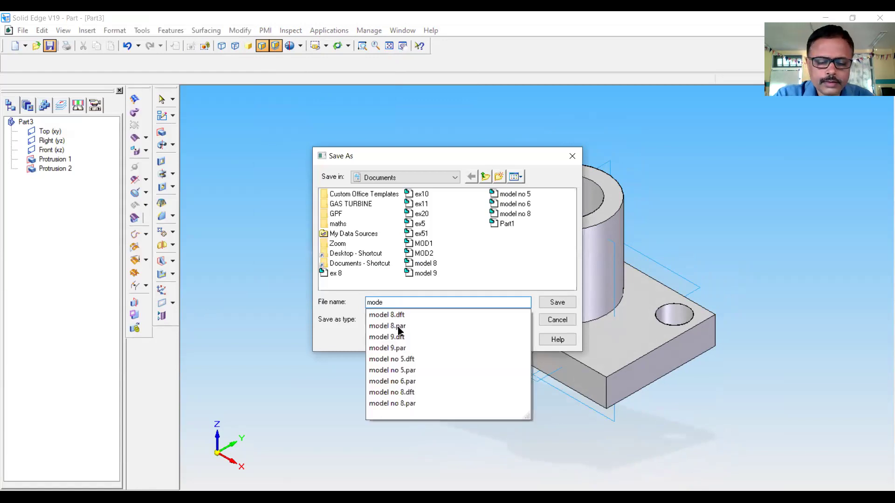
type("l no")
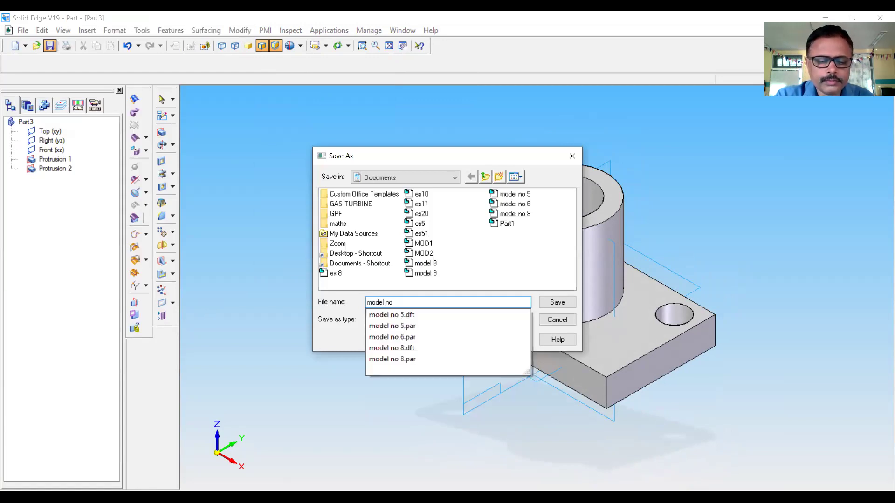
type(" 9")
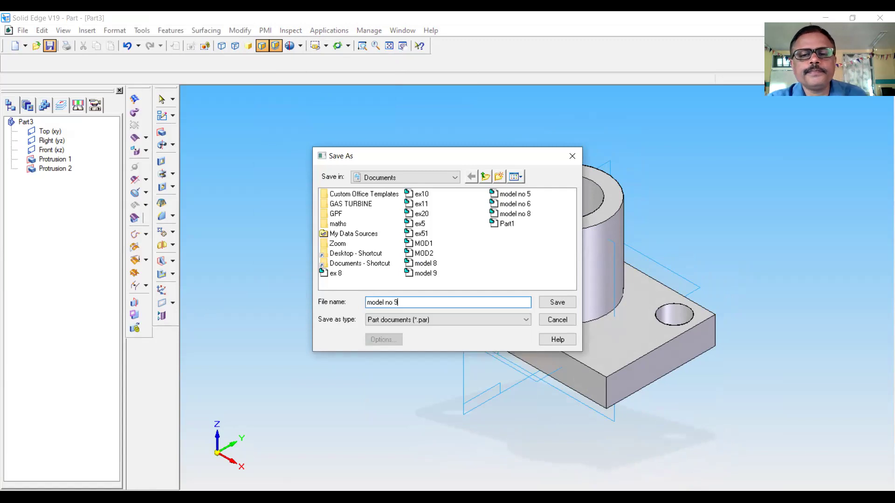
left_click(557, 303)
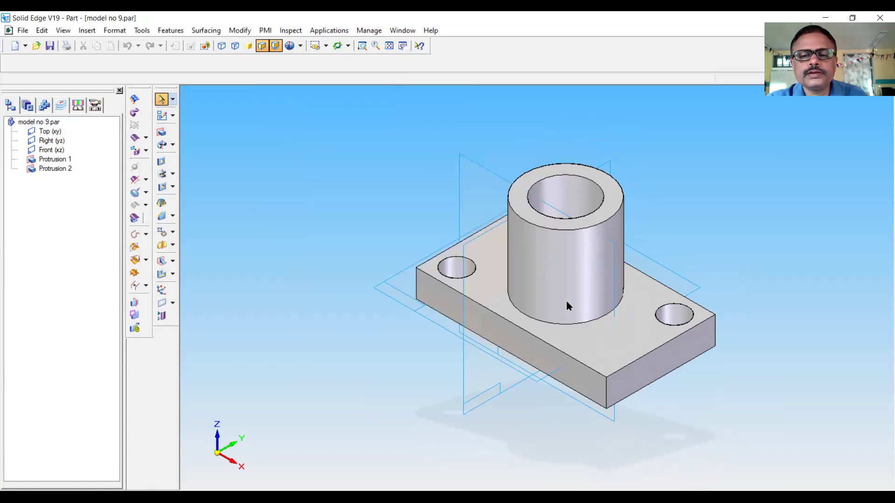
- Create a new drawing document for the saved part
left_click(21, 47)
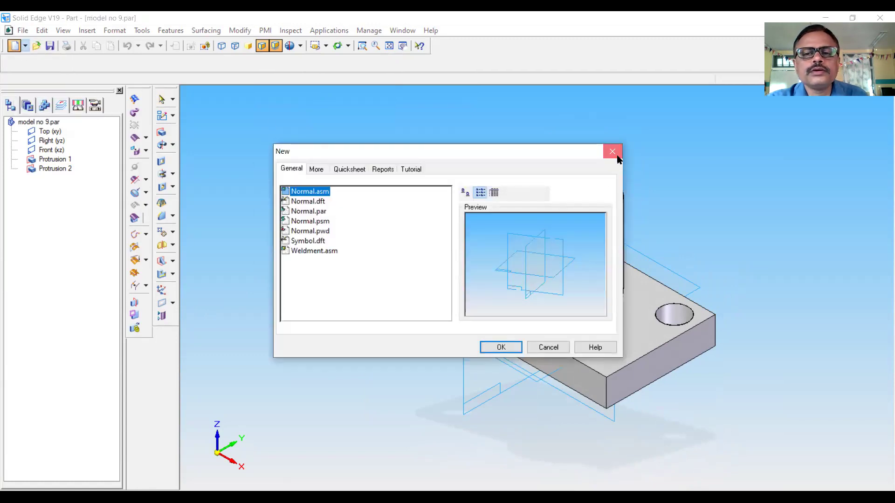
left_click(613, 152)
left_click(25, 46)
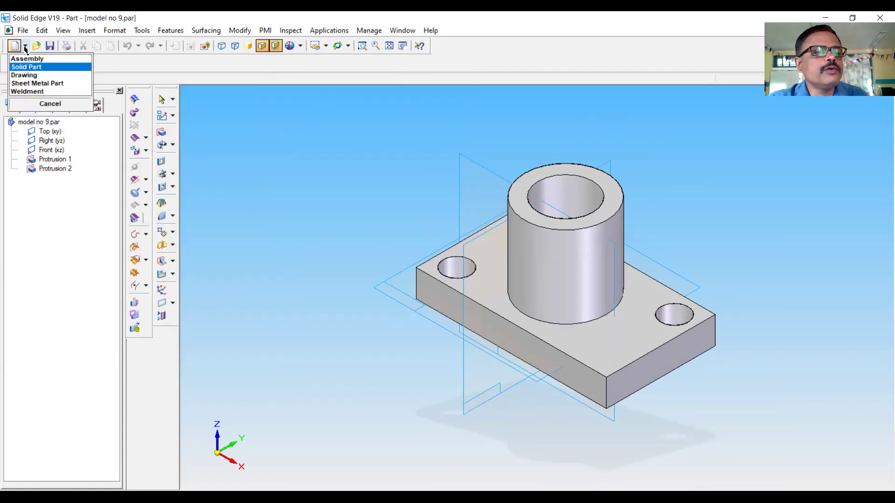
left_click(36, 77)
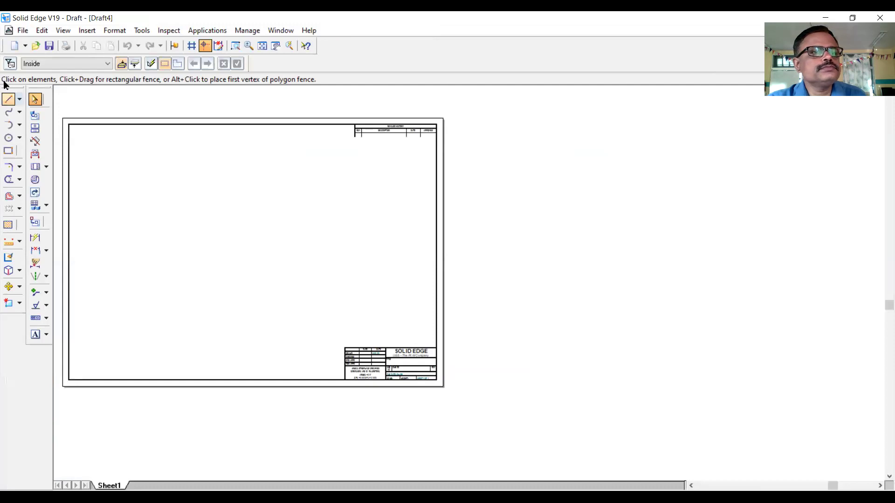
- Set the drawing's background sheet to A4-Sheet and turn off the background display
left_click(23, 31)
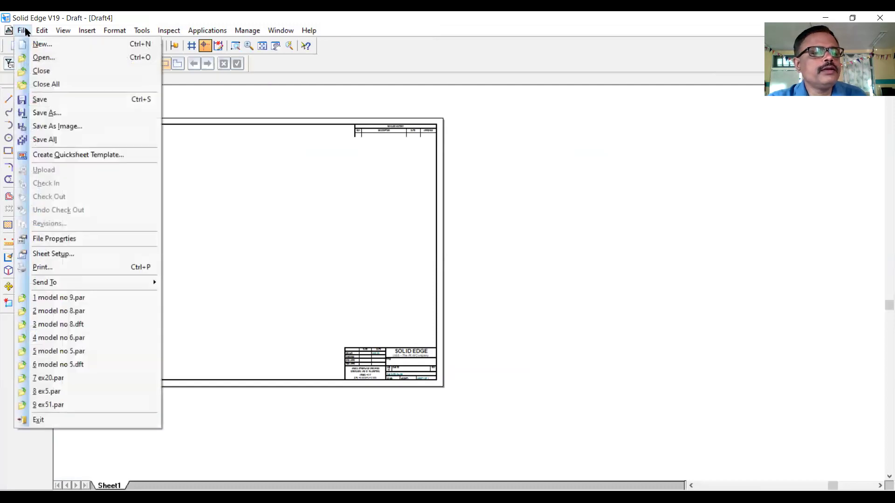
left_click(75, 254)
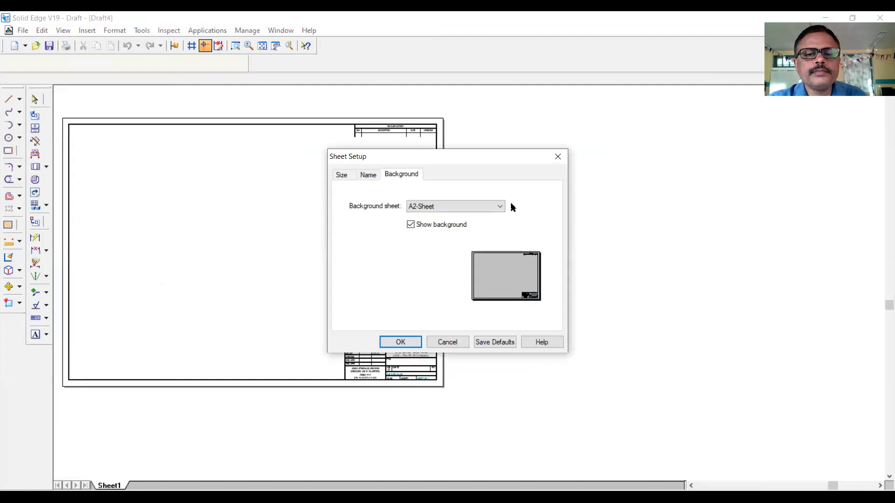
left_click(498, 207)
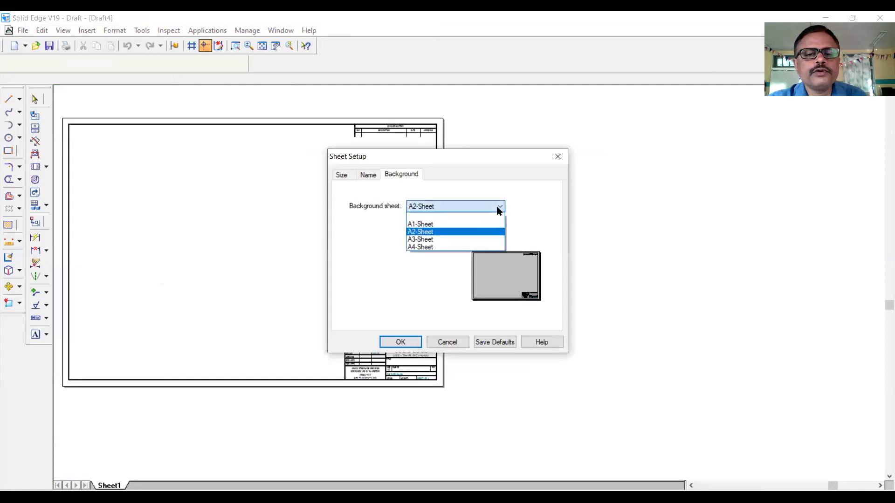
left_click(459, 248)
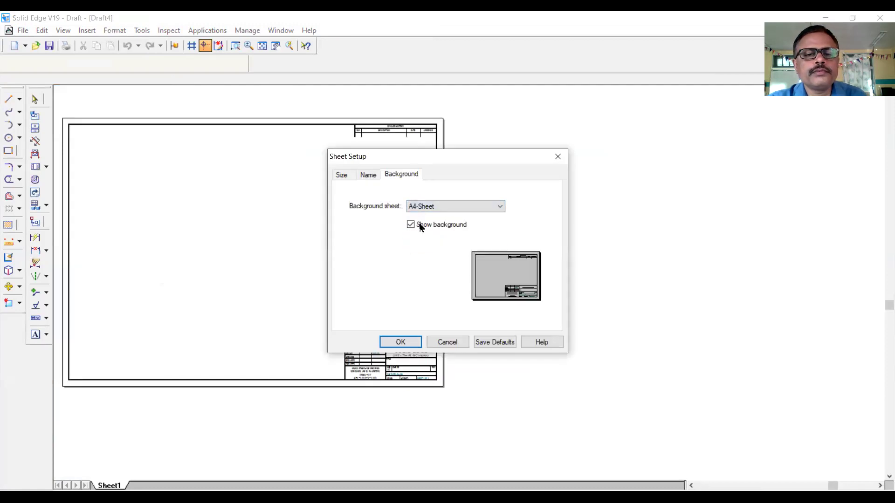
left_click(416, 345)
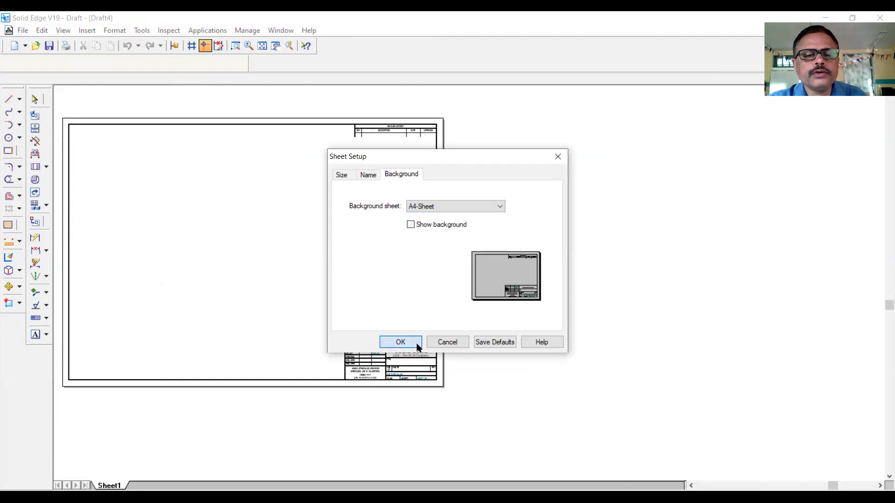
left_click(264, 46)
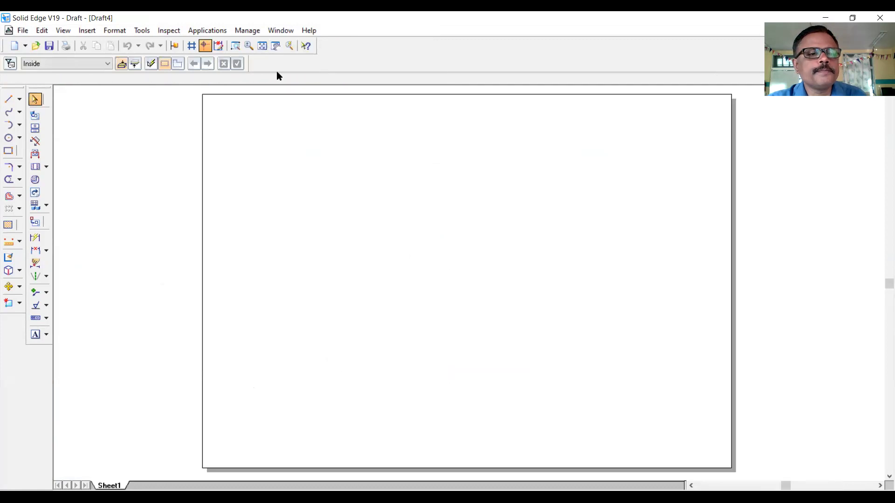
- Insert an iso drawing view of model no 9 and place it in the sheet's lower right corner
left_click(36, 116)
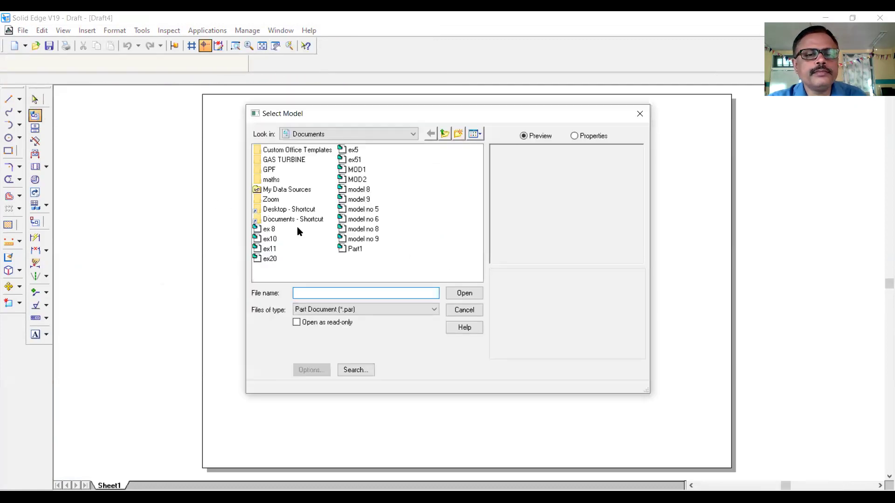
left_click(374, 240)
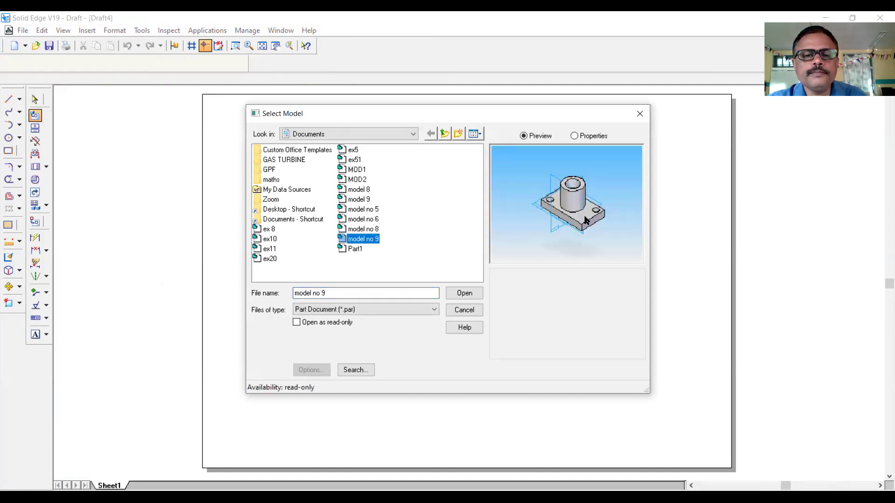
left_click(465, 297)
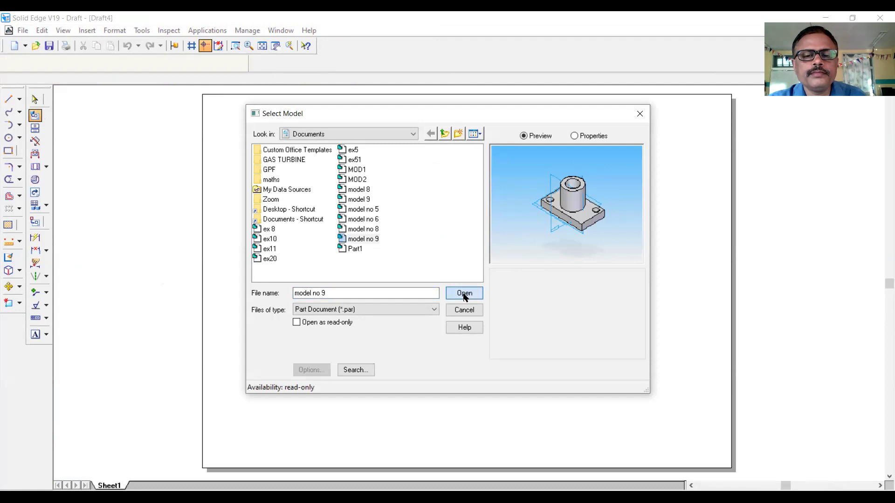
left_click(518, 368)
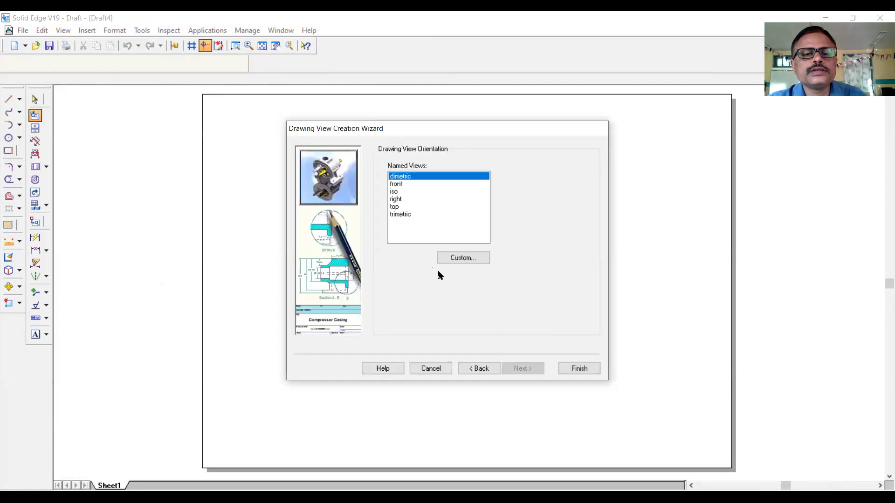
left_click(397, 192)
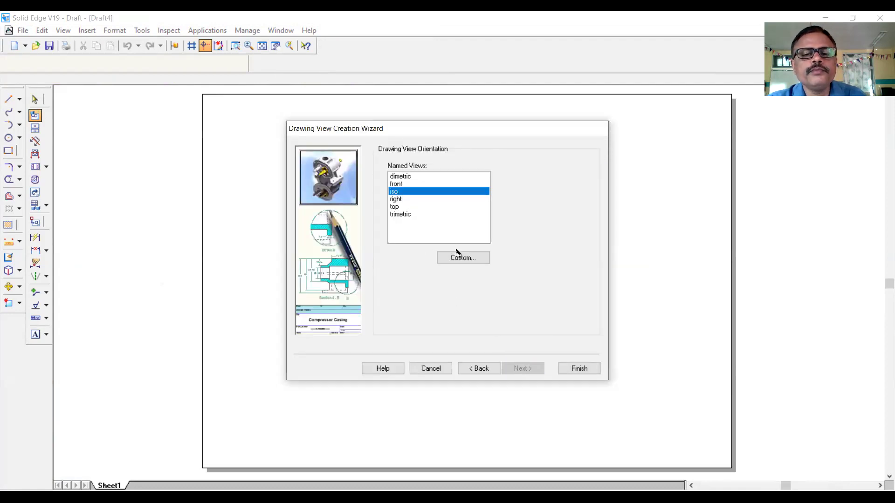
left_click(579, 368)
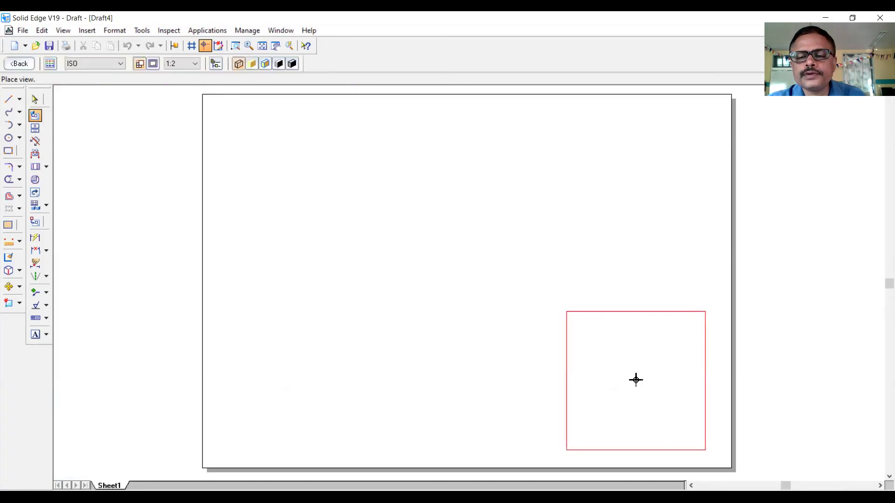
left_click(648, 379)
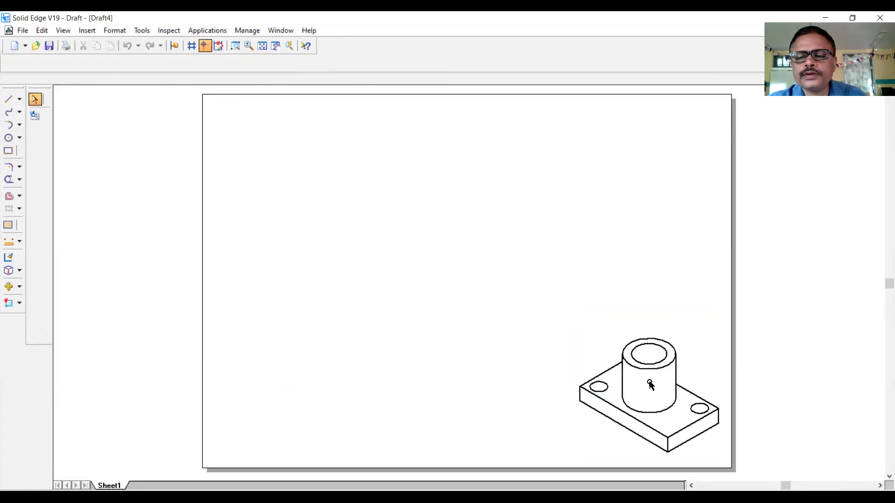
- Insert a front drawing view of model no 9, accepting its custom orientation, and place it in the sheet's upper left area
left_click(35, 115)
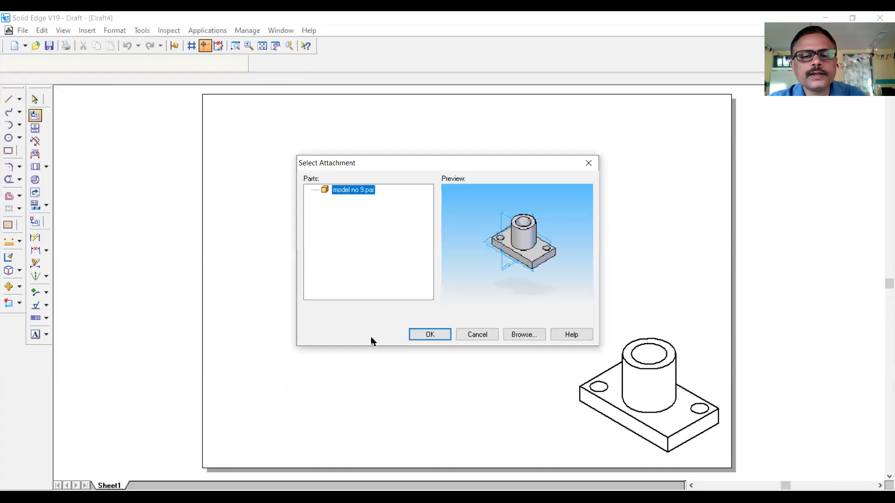
left_click(432, 334)
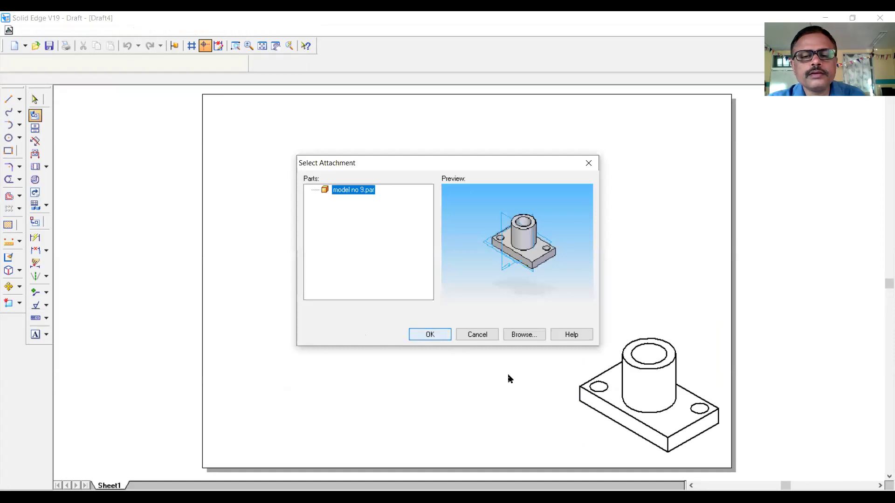
left_click(521, 368)
left_click(400, 185)
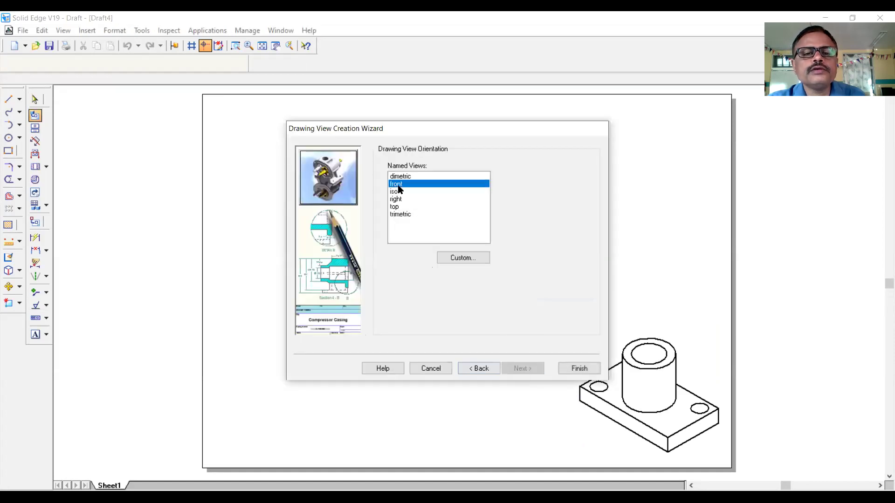
left_click(473, 259)
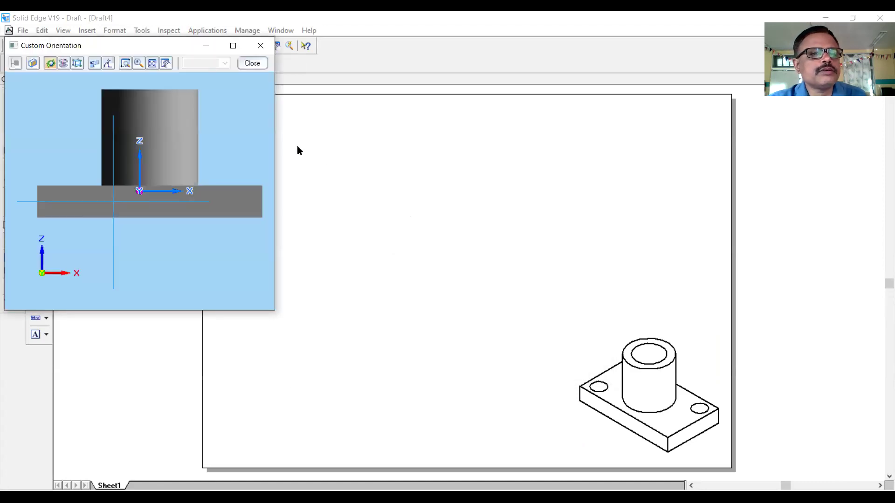
left_click(254, 66)
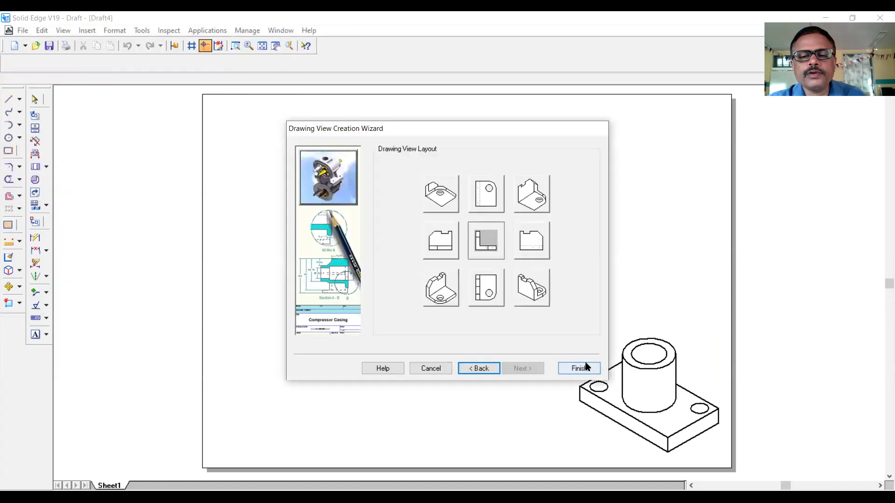
left_click(585, 368)
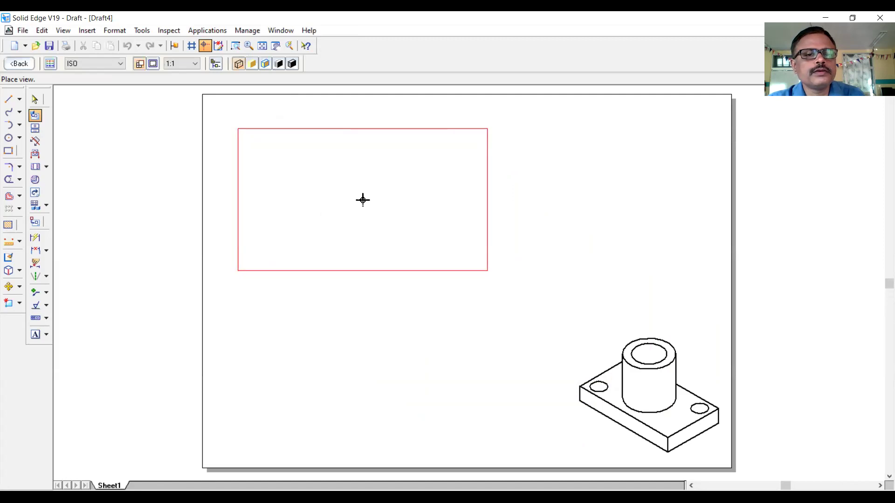
left_click(362, 200)
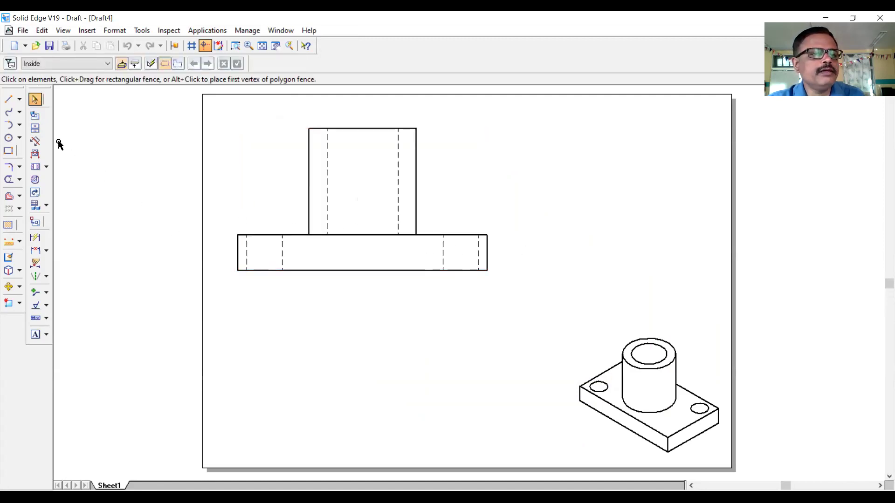
- Project two principal views from the front view: a plan view below it and a side view to its right
left_click(36, 127)
left_click(324, 275)
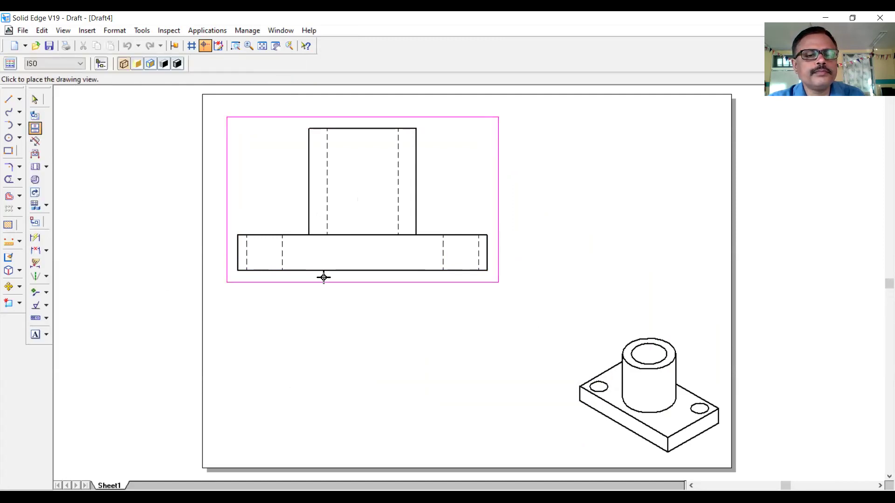
left_click(339, 378)
left_click(427, 268)
left_click(598, 251)
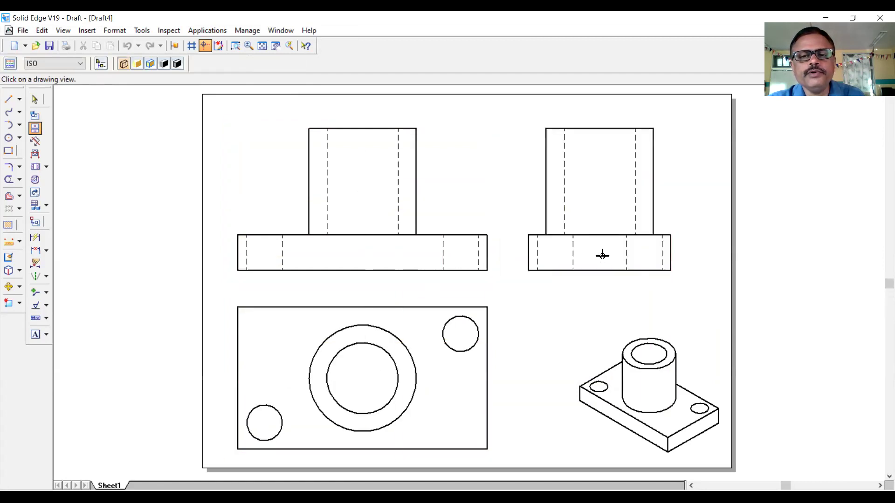
- Retrieve the model dimensions into the front view and the plan view
left_click(36, 264)
left_click(314, 268)
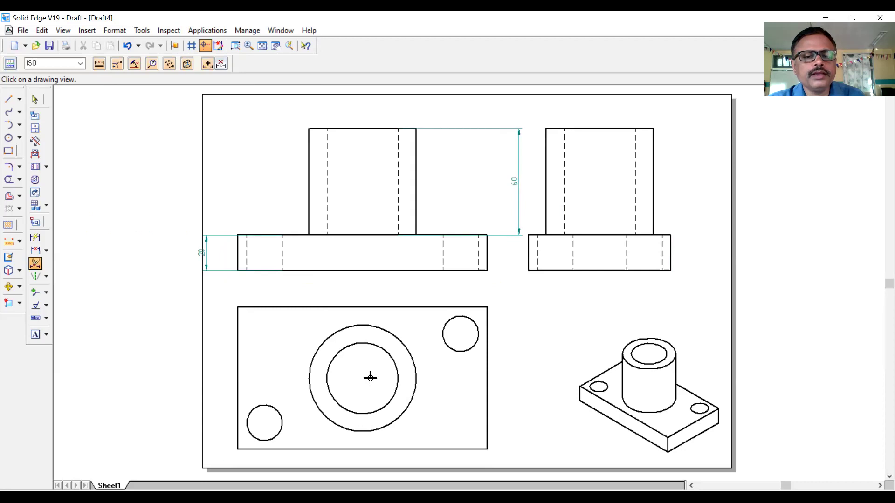
left_click(486, 404)
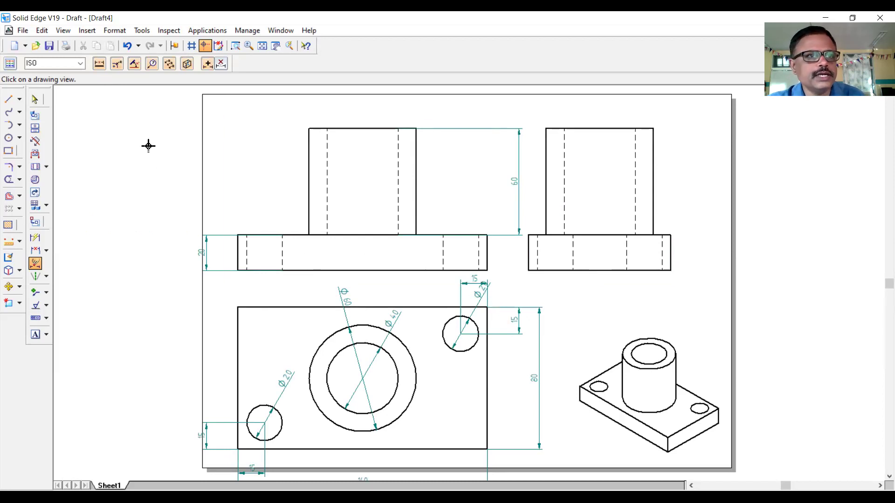
- Save the drawing in the Documents folder as "model no 9.dft"
left_click(22, 30)
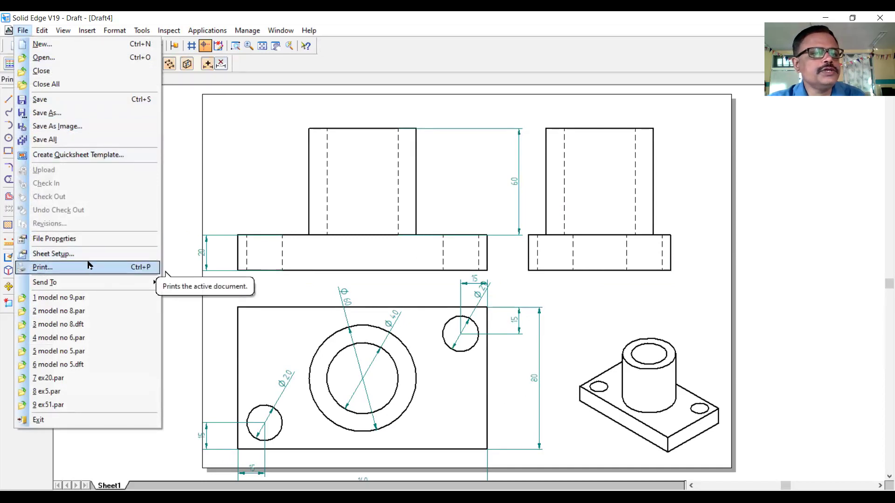
left_click(77, 114)
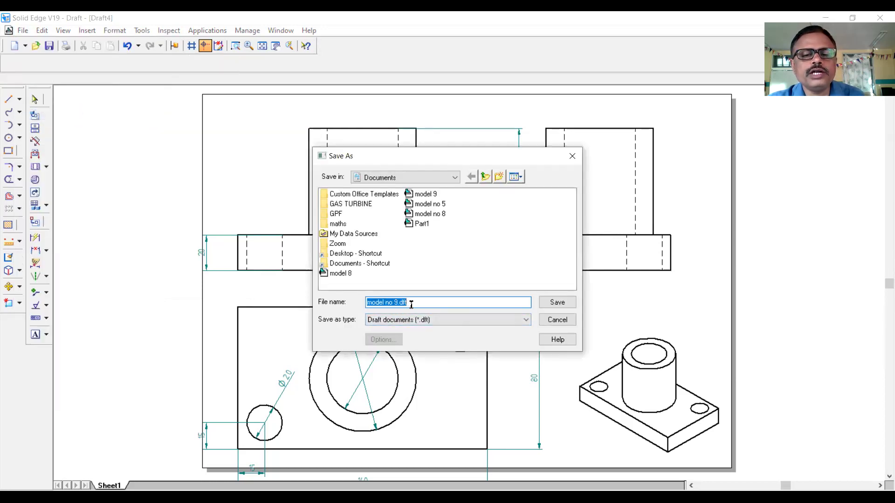
left_click(552, 304)
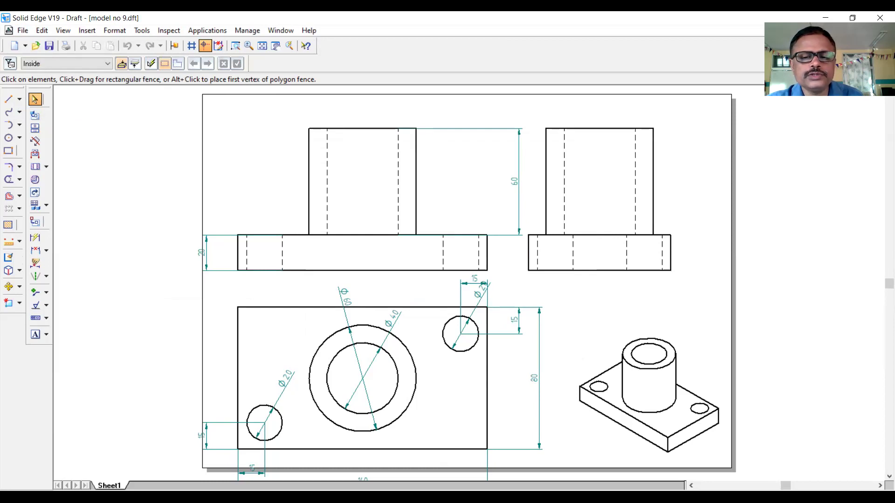
- Switch to the "ex5 and ex6" presentation in PowerPoint and start its slide show at the "Thank you" slide
key("alt+Tab")
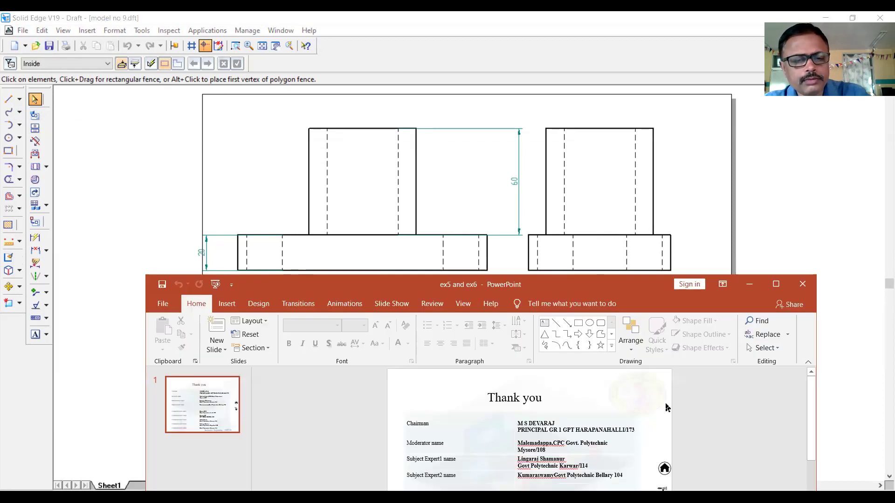
key("F5")
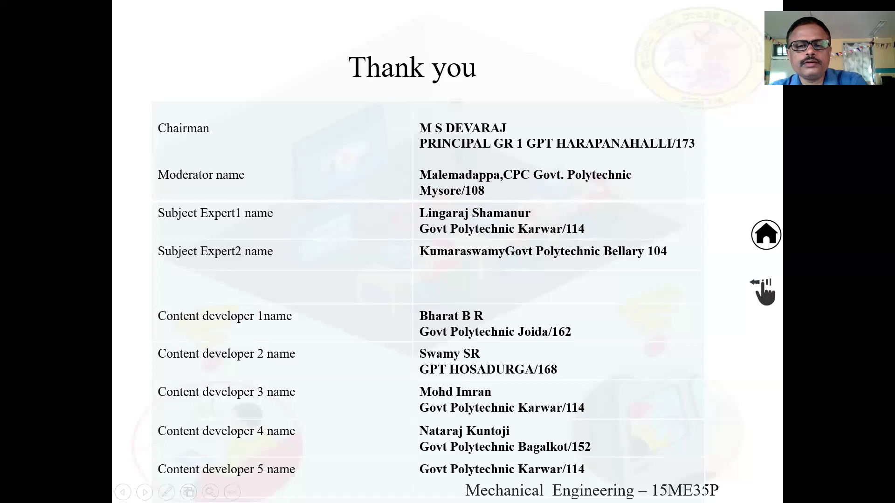